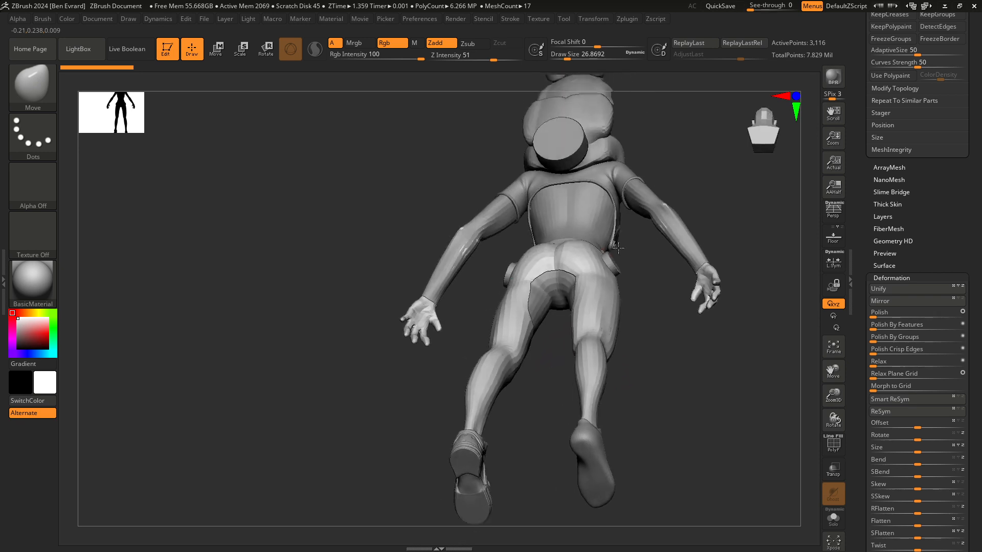
Step: Refine the leggings' opening edge at the back of the upper thigh using the Move brush at a draw size of about 10.5
key("space")
left_click(541, 286)
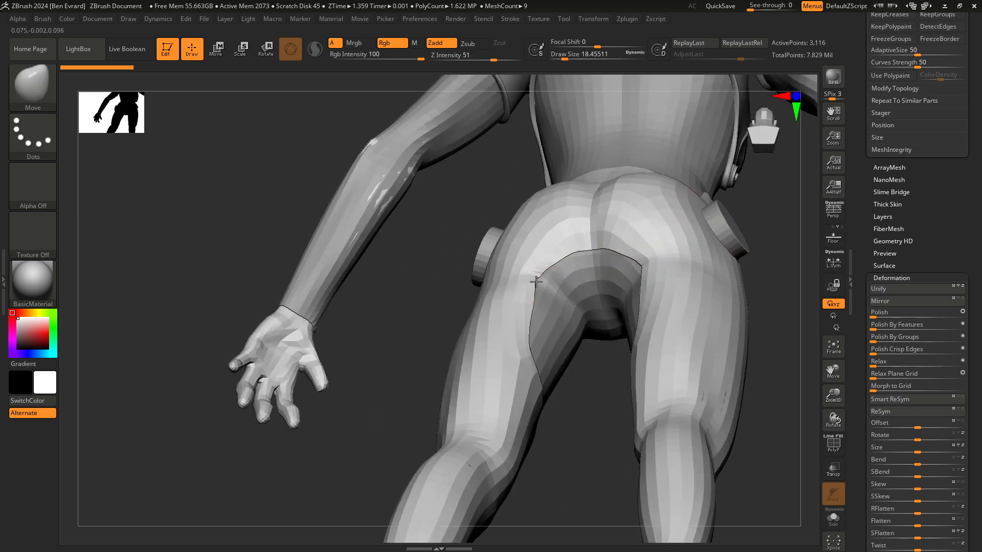
key("space")
left_click(543, 280)
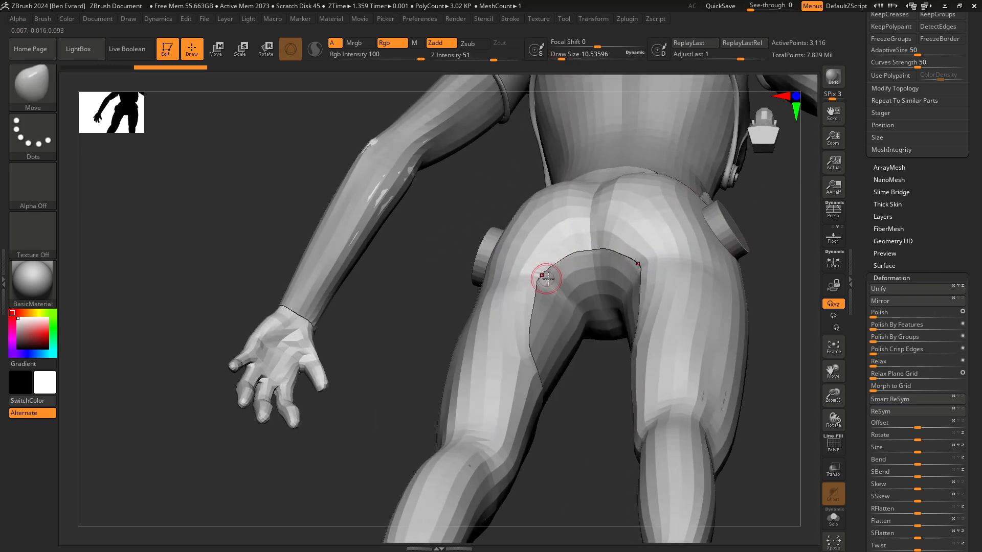
mouse_move(548, 279)
right_mouse_down("ctrl")
mouse_move(552, 300)
mouse_move(718, 379)
mouse_move(690, 274)
mouse_move(674, 313)
mouse_move(756, 318)
mouse_move(605, 282)
mouse_move(725, 314)
mouse_move(650, 359)
mouse_move(692, 406)
mouse_move(616, 336)
mouse_move(666, 350)
mouse_move(633, 355)
mouse_move(664, 440)
mouse_move(714, 394)
mouse_move(577, 330)
mouse_move(570, 332)
mouse_move(586, 414)
right_mouse_up("ctrl")
mouse_move(618, 384)
right_mouse_down("alt")
mouse_move(589, 302)
mouse_move(584, 313)
mouse_move(642, 361)
mouse_move(561, 342)
right_mouse_up("alt")
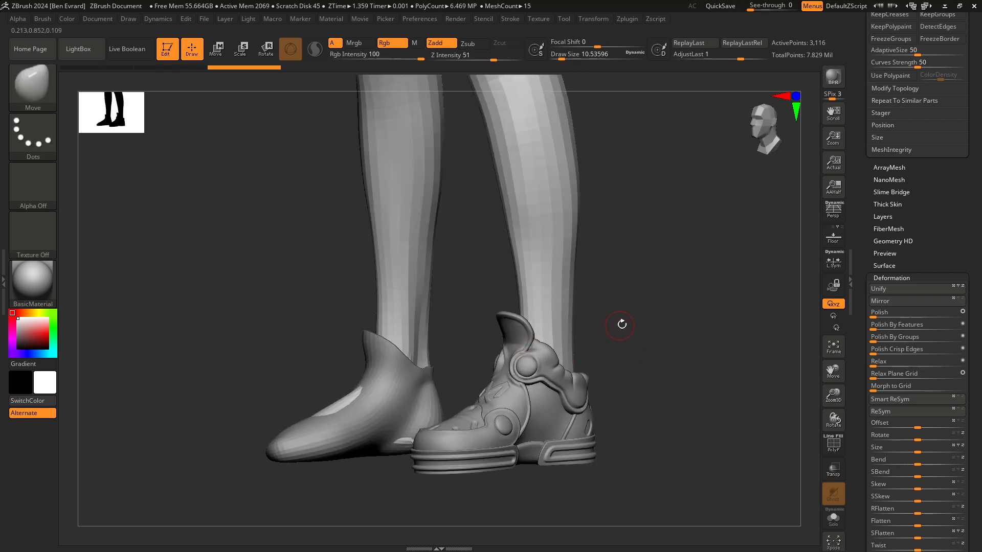
Step: Display the leggings' polygon wireframe and inspect their topology around the thighs and hips
right_click_drag(621, 324, 680, 322)
right_click_drag(680, 322, 622, 542, "alt")
left_click(833, 449)
right_click_drag(626, 276, 633, 373, "alt")
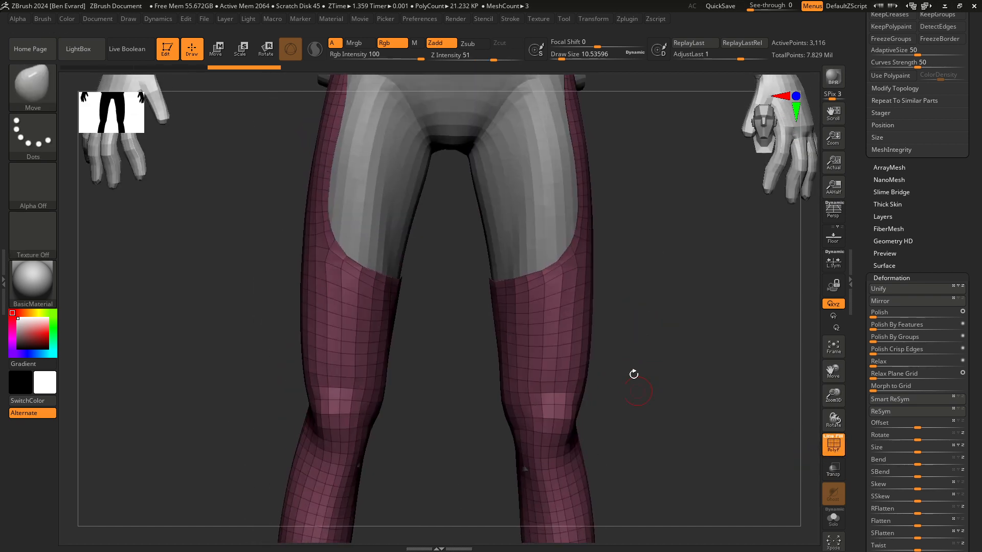
mouse_move(644, 336)
right_mouse_down()
mouse_move(624, 335)
mouse_move(652, 344)
mouse_move(609, 338)
mouse_move(661, 327)
right_mouse_up()
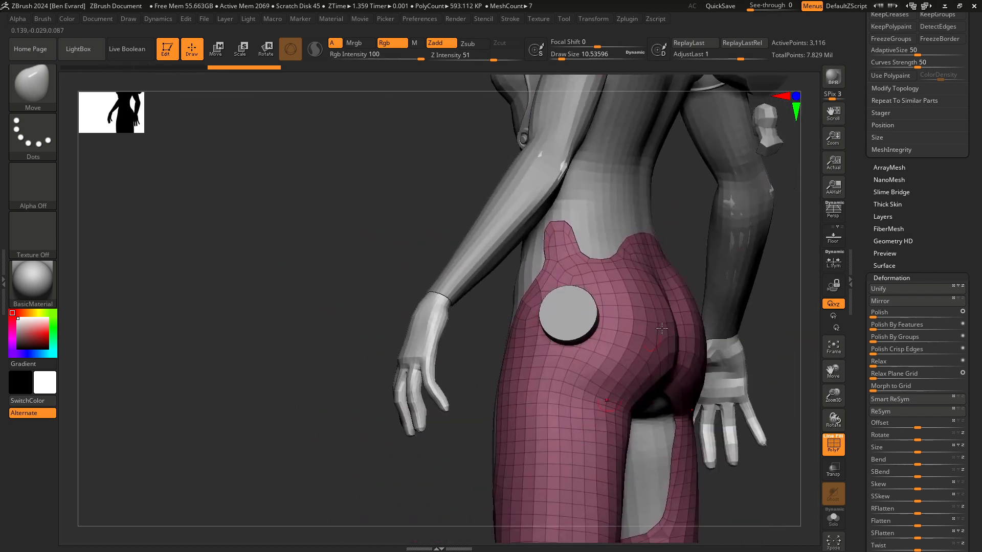
right_click_drag(679, 218, 556, 222)
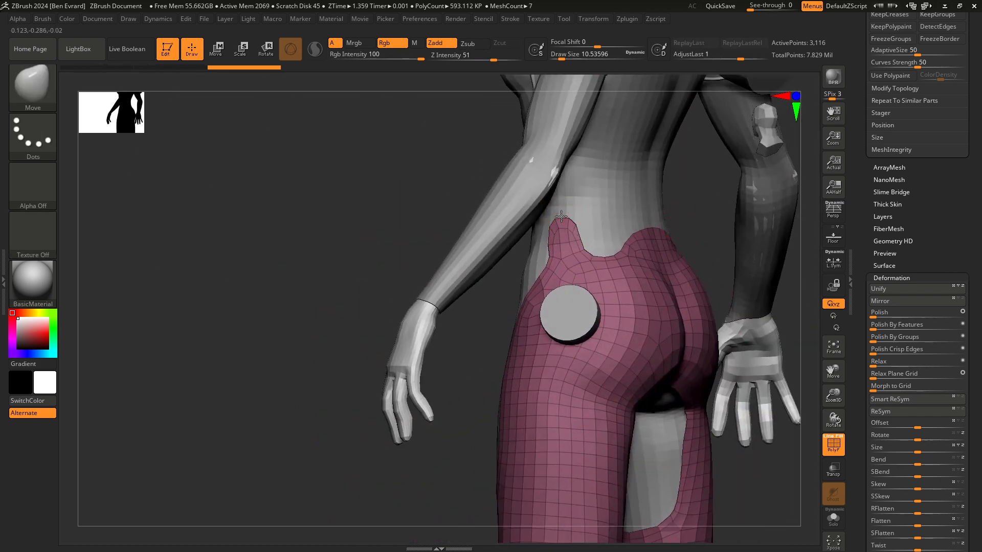
Step: Pull the leggings' side hip strap forward around the waist using the Move brush at draw size 28.75
right_click_drag(514, 278, 526, 270)
key("space")
mouse_move(613, 233)
right_mouse_down()
mouse_move(685, 241)
mouse_move(562, 226)
mouse_move(573, 235)
mouse_move(558, 269)
right_mouse_up()
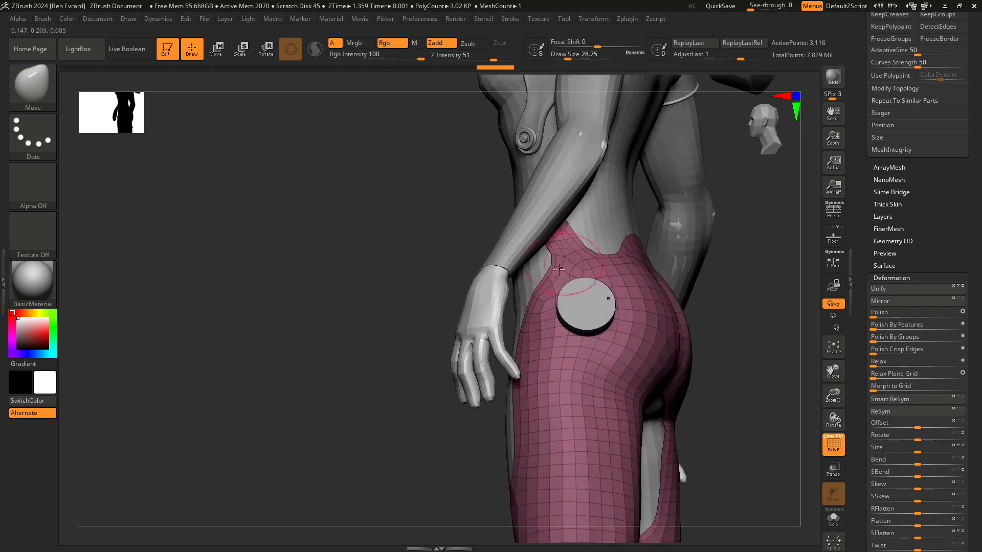
right_click_drag(721, 218, 658, 231)
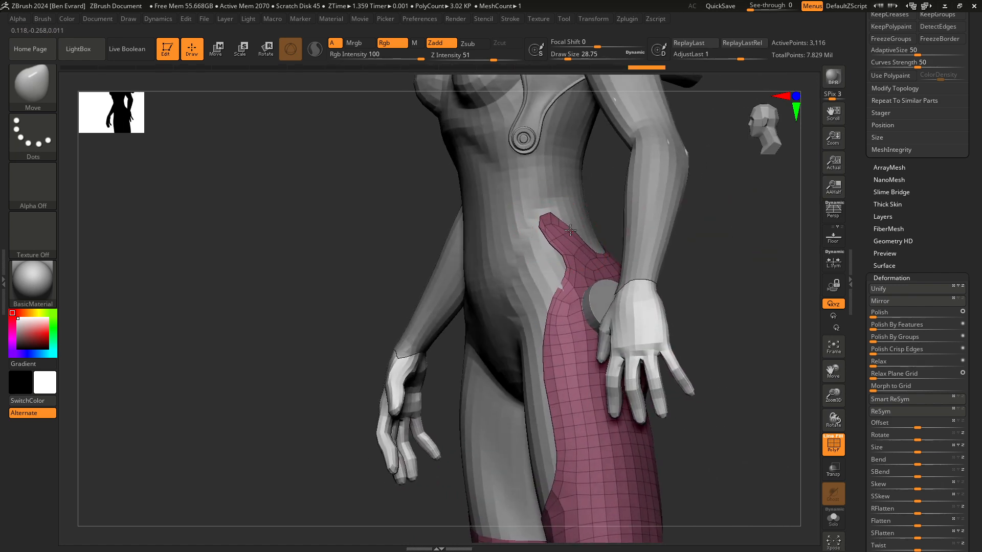
mouse_move(614, 219)
right_mouse_down()
mouse_move(582, 219)
mouse_move(577, 275)
right_mouse_up()
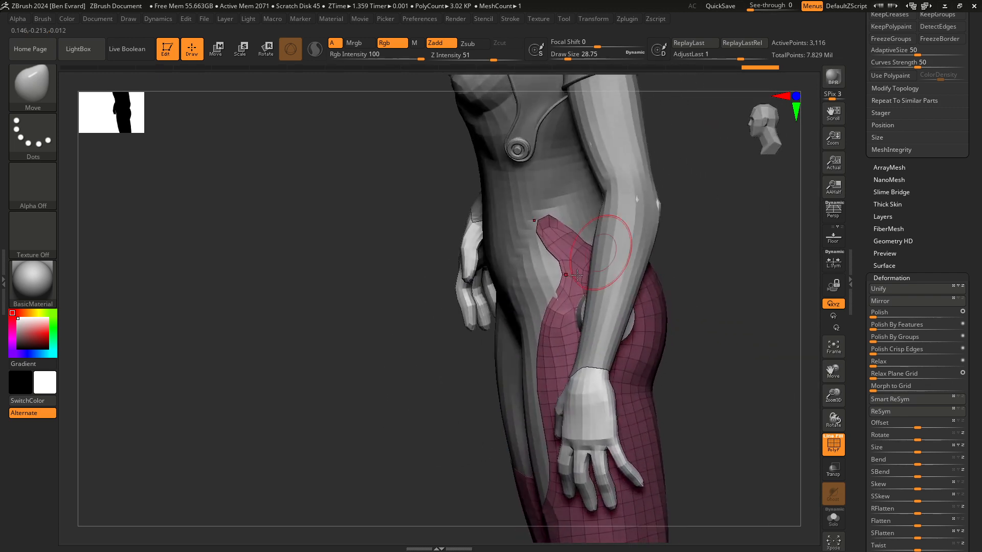
Step: Reshape and smooth the hip strap's tip and front edge, reducing the draw size to about 15.6 and 7.5
key("space")
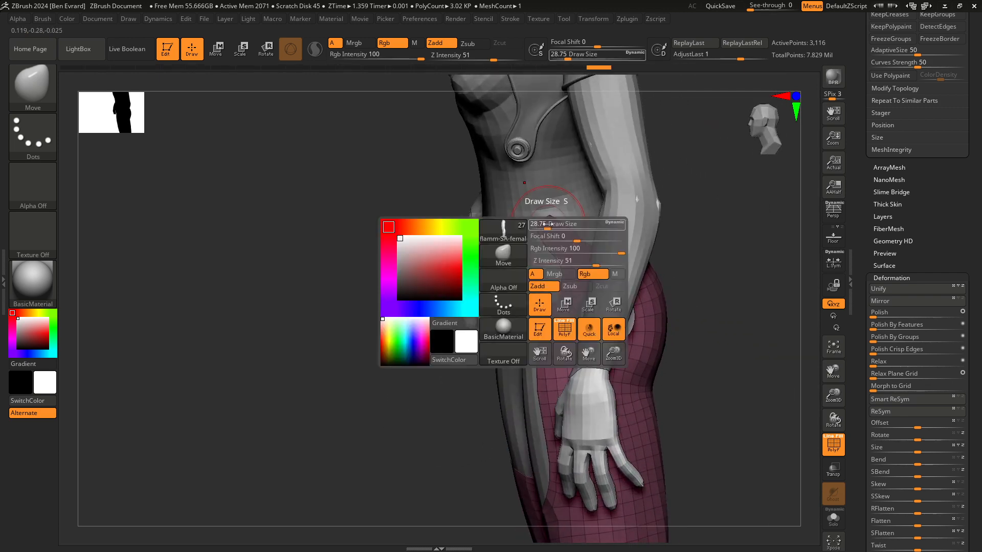
key("shift")
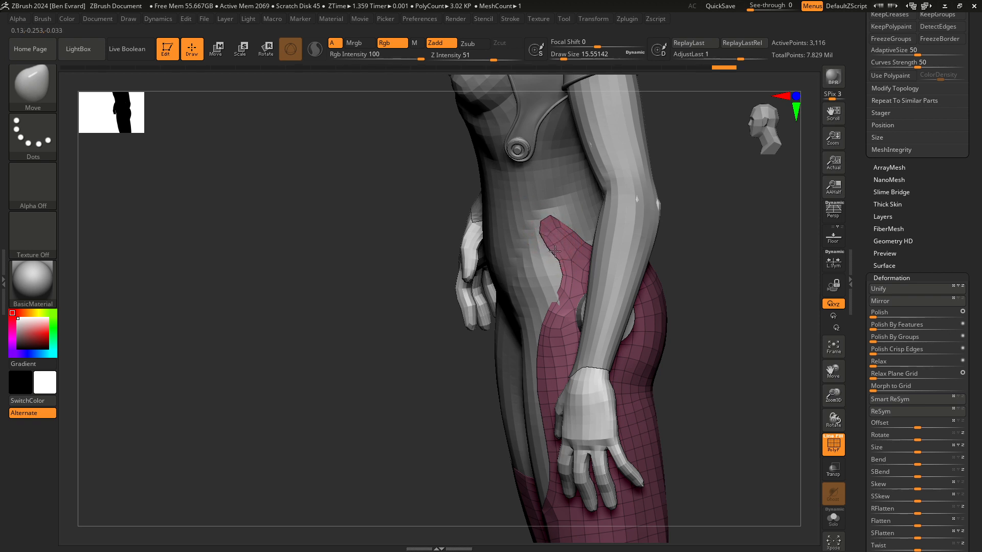
key("space")
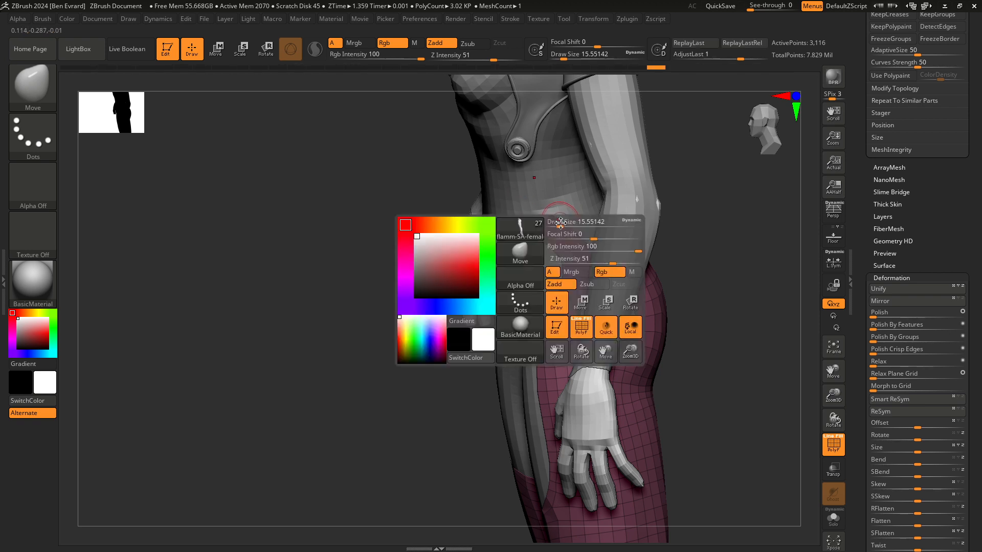
left_click(557, 223)
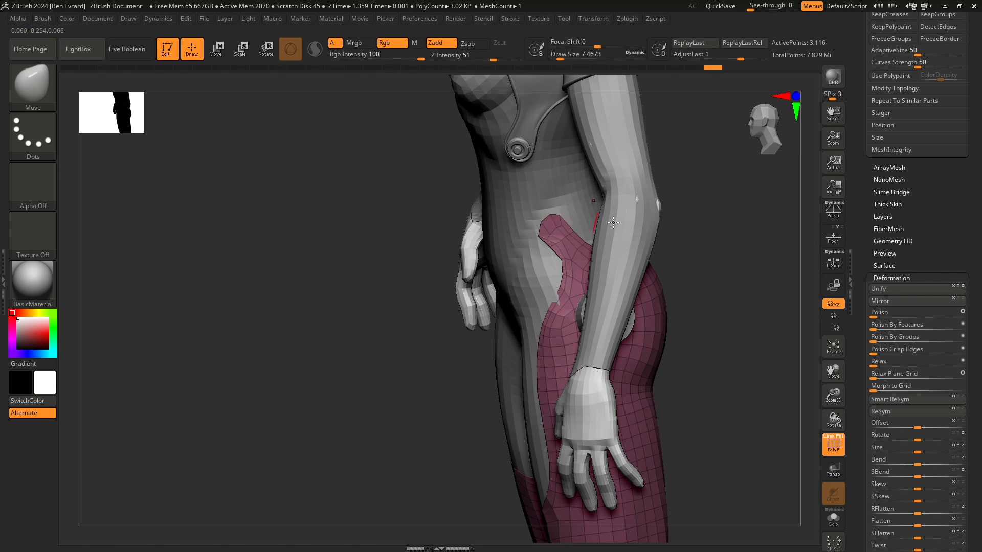
left_click_drag(717, 210, 609, 218)
Step: Even out the hip strap's outline from back and front, moving and smoothing vertices at a draw size of about 12.9
key("space")
left_click(585, 228)
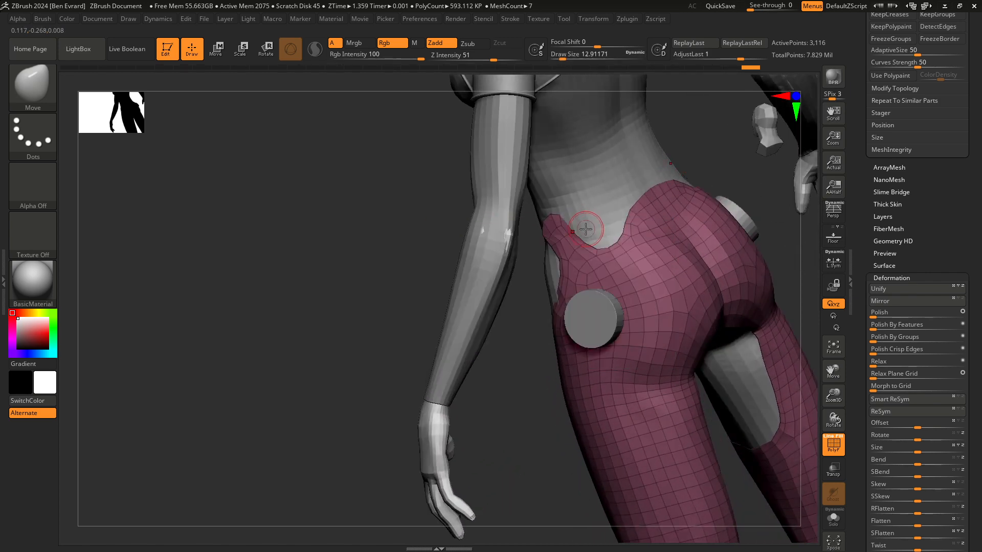
left_click_drag(529, 287, 634, 271)
key("shift")
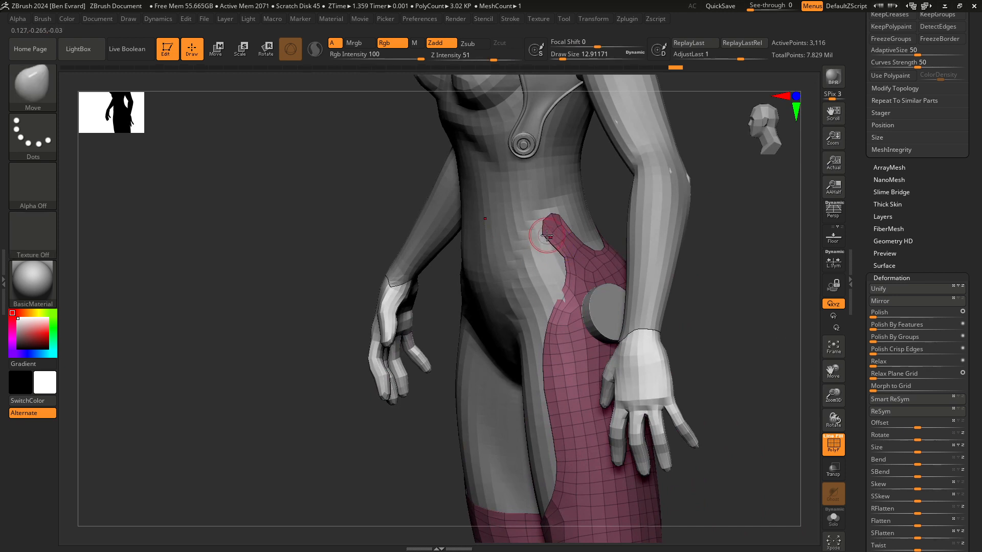
key("shift")
key("shift")
key("shift")
left_click_drag(622, 212, 638, 275)
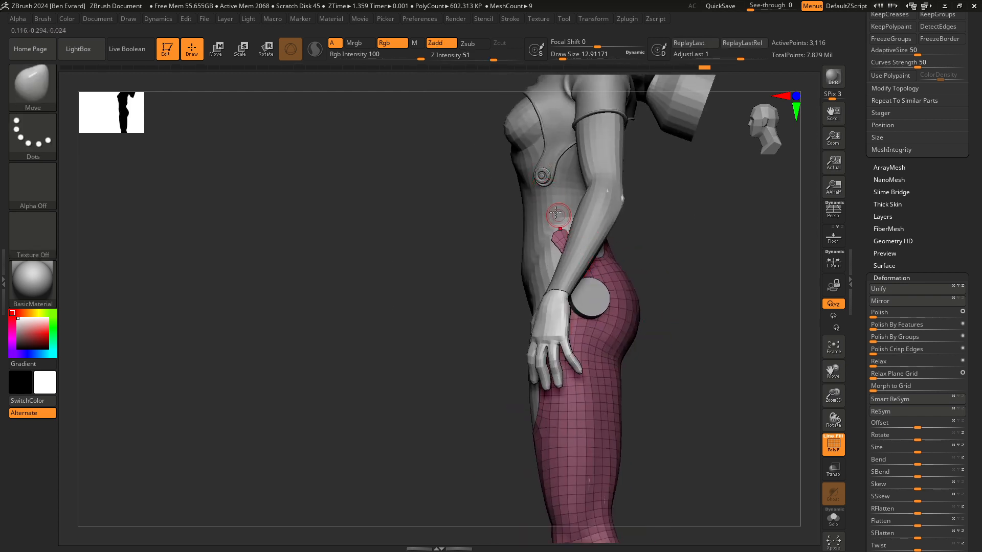
Step: Adjust the overall placement of the strap on the waist with a larger Move brush, draw size about 46
key("bracketright")
key("bracketright")
key("bracketright")
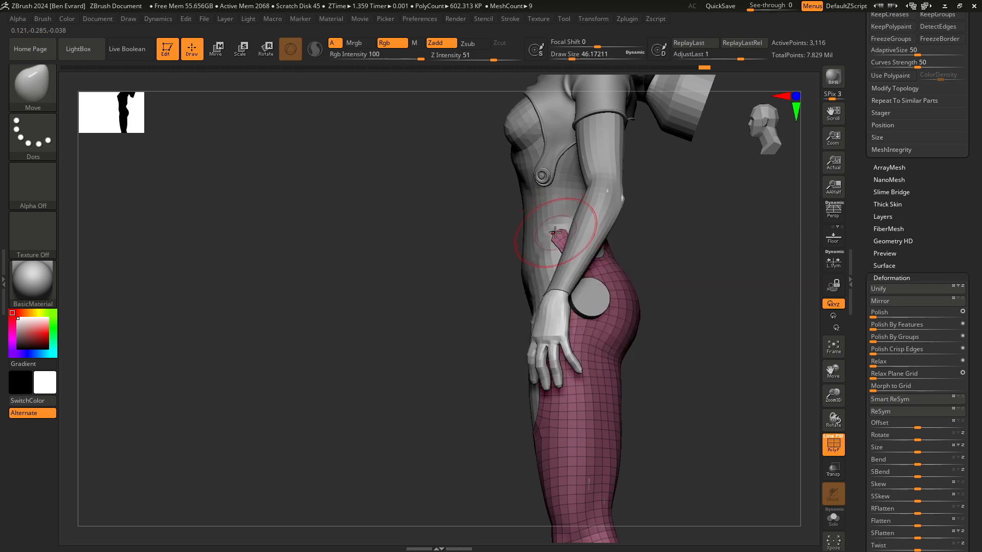
mouse_move(665, 236)
left_mouse_down()
mouse_move(546, 238)
mouse_move(577, 235)
mouse_move(564, 247)
mouse_move(604, 235)
mouse_move(556, 268)
mouse_move(538, 224)
mouse_move(638, 279)
mouse_move(706, 277)
mouse_move(664, 281)
left_mouse_up()
Step: Smooth and reposition the front edge of the hip strap at a draw size of about 17
key("space")
key("shift")
key("shift")
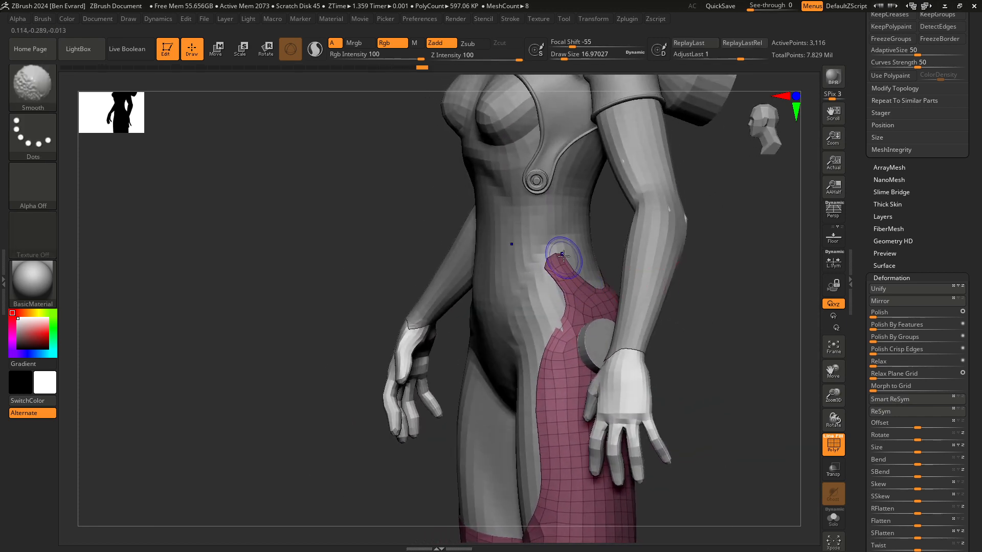
mouse_move(554, 268)
left_mouse_down()
mouse_move(562, 287)
mouse_move(624, 328)
mouse_move(591, 332)
mouse_move(626, 355)
mouse_move(540, 244)
left_mouse_up()
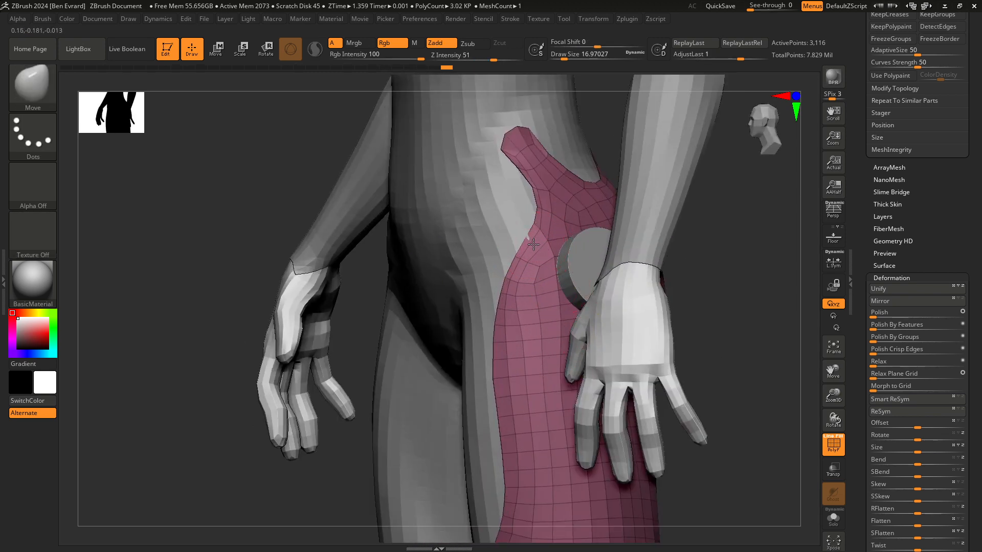
Step: Smooth the leggings' front outline from the hip down the outer thigh, enlarging the draw size to about 33
mouse_move(524, 342)
left_mouse_down("shift")
mouse_move(541, 233)
mouse_move(564, 350)
mouse_move(537, 267)
left_mouse_up("shift")
key("bracketright")
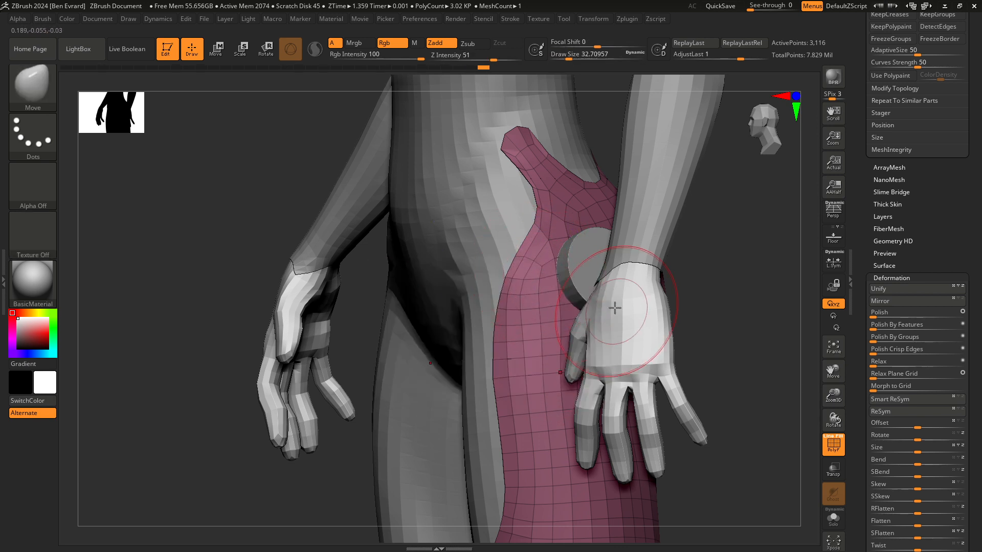
mouse_move(532, 317)
left_mouse_down("shift")
mouse_move(526, 281)
mouse_move(529, 407)
left_mouse_up("shift")
Step: Configure Panel Loops with Polish 0, Bevel 0 and Elevation 0
mouse_move(649, 343)
left_mouse_down()
mouse_move(700, 361)
mouse_move(600, 366)
mouse_move(742, 297)
left_mouse_up()
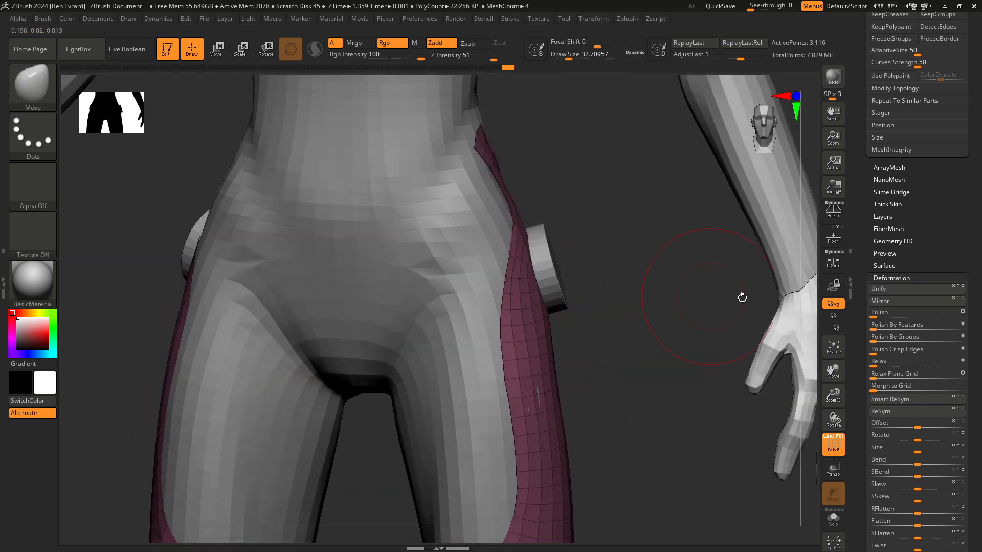
scroll(932, 249, "up", 10)
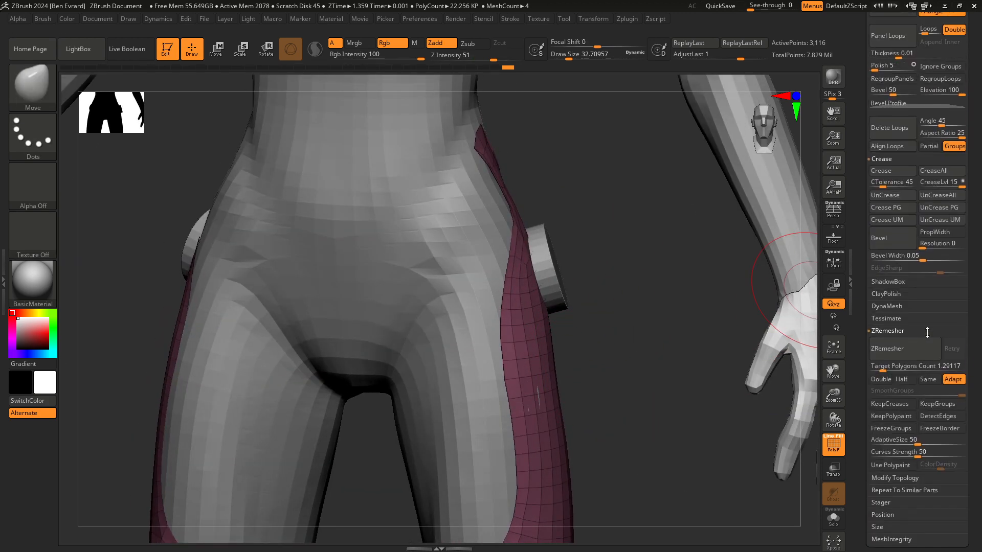
scroll(923, 346, "up", 1)
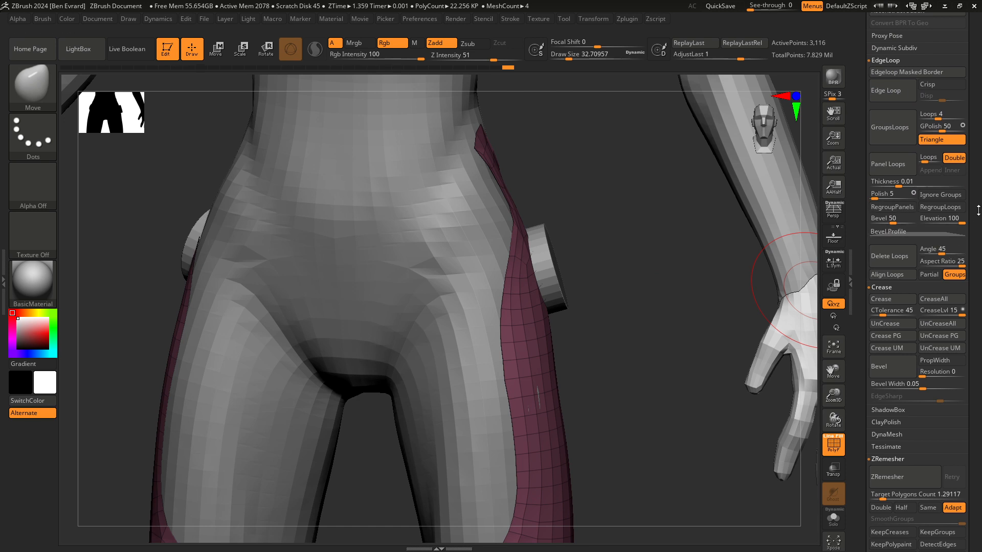
scroll(941, 235, "up", 2)
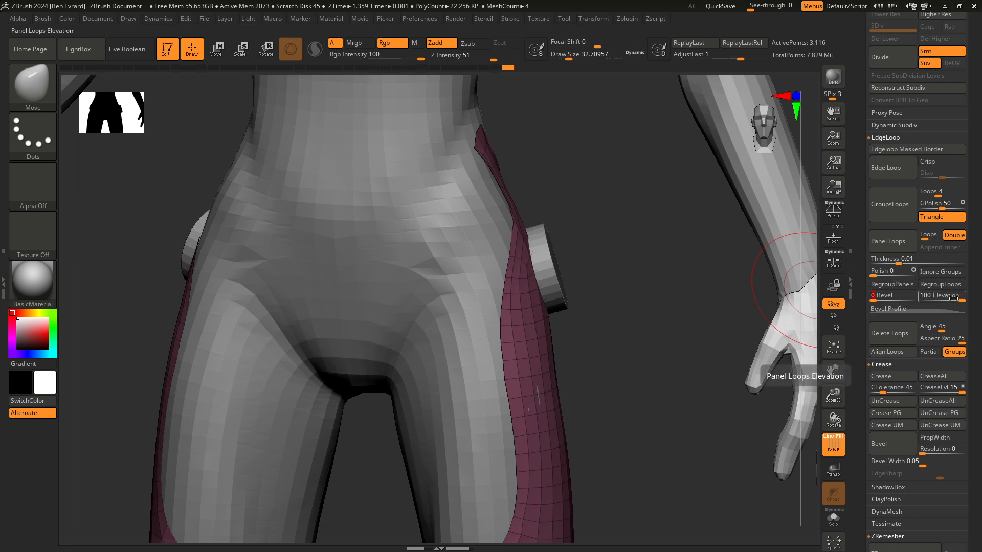
left_click_drag(953, 301, 938, 301)
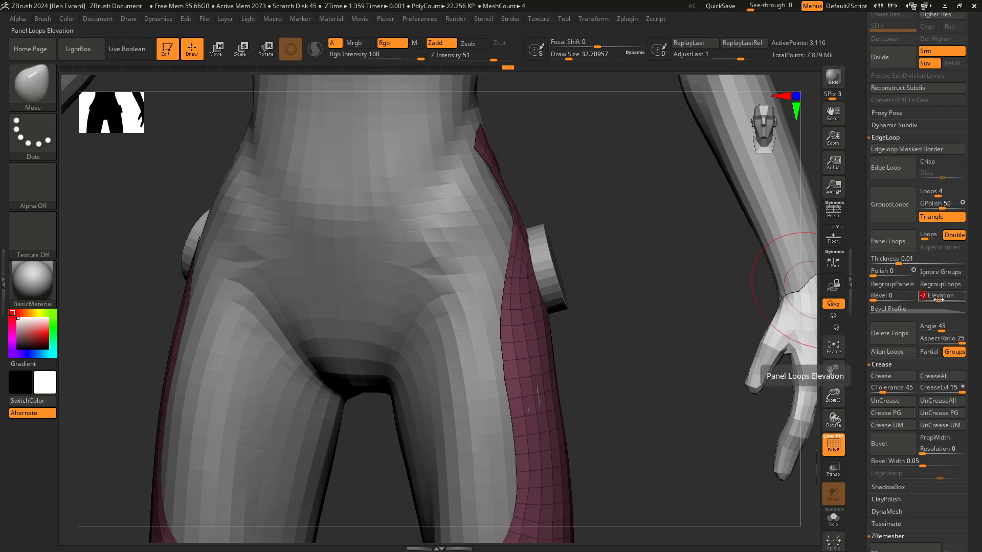
left_click(941, 301)
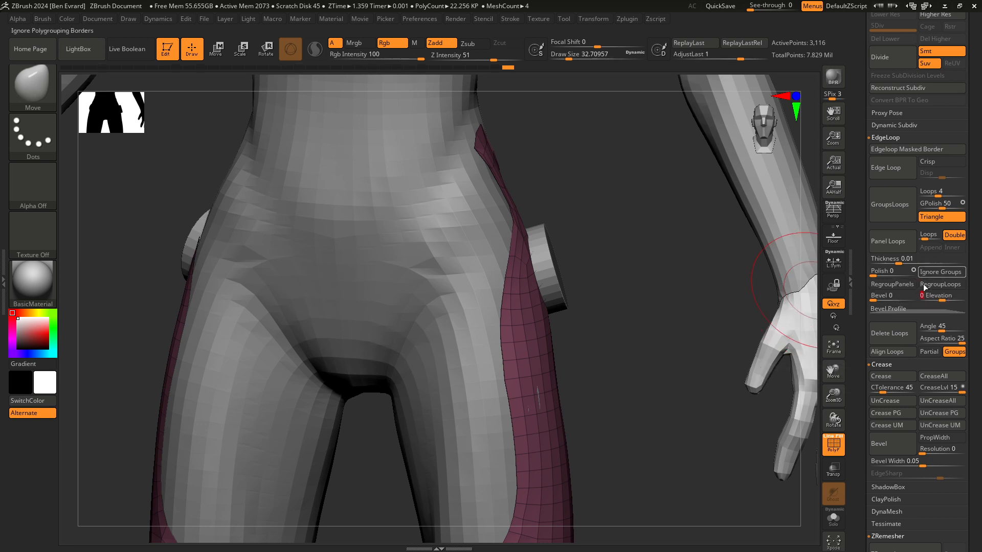
Step: Try Panel Loops on the leggings at 0.01 thickness, check the shell's edge at the hip, and undo it
left_click(898, 243)
right_click_drag(664, 298, 682, 380)
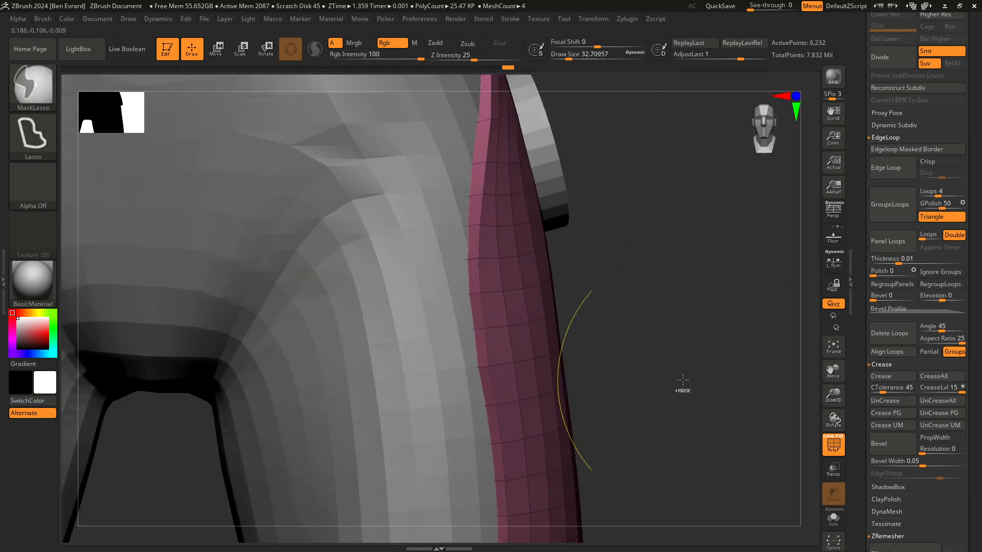
right_click_drag(636, 274, 620, 256, "ctrl")
right_click_drag(603, 222, 630, 307, "alt")
right_click_drag(622, 271, 650, 283, "ctrl")
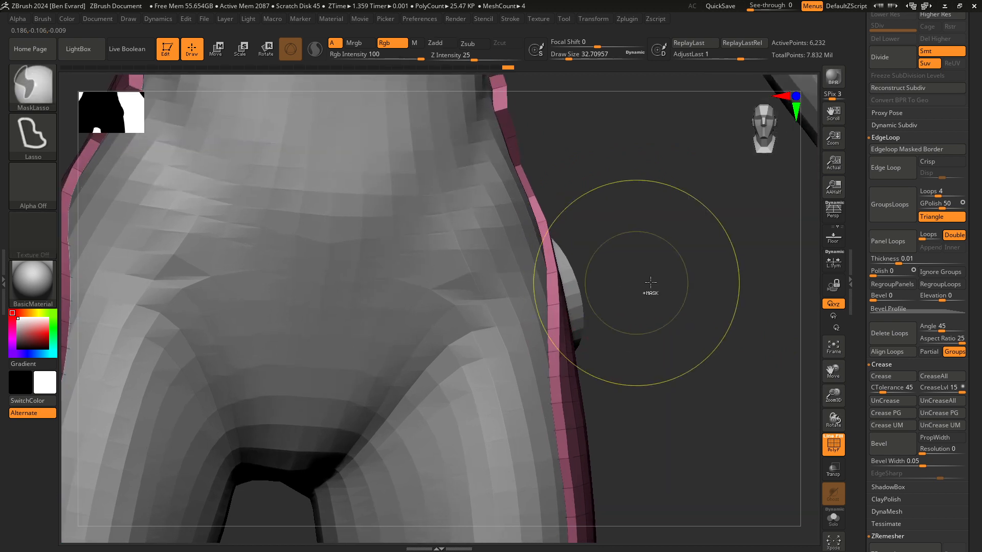
key("ctrl+z")
Step: Thicken the leggings into a shell using Panel Loops with Thickness 0.0046, and check the edge at the hips
left_click_drag(901, 264, 900, 263)
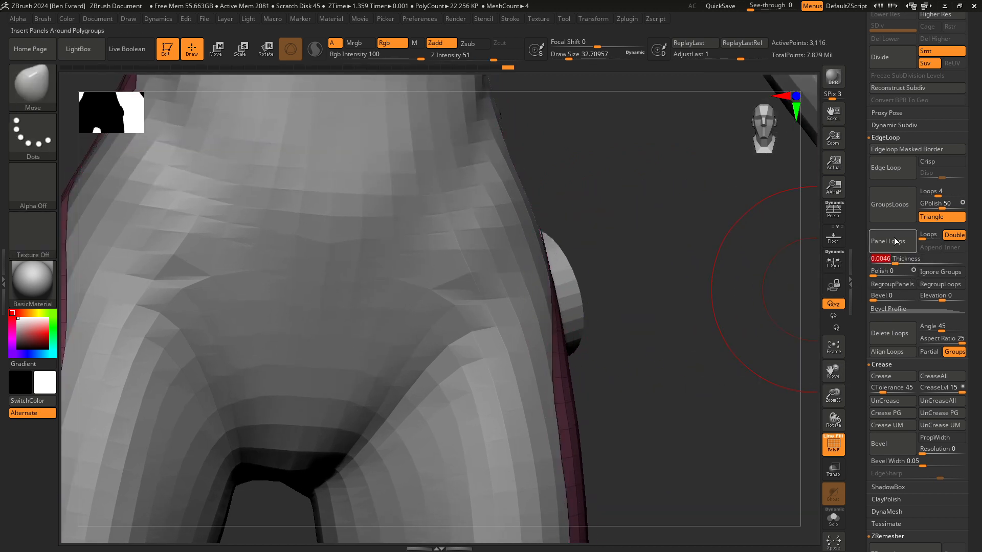
left_click(895, 241)
right_click_drag(683, 346, 571, 305, "ctrl")
right_click_drag(609, 504, 577, 278, "alt")
right_click_drag(604, 343, 604, 287)
right_click_drag(604, 286, 434, 302)
right_click_drag(660, 287, 550, 365, "alt")
right_click_drag(574, 208, 593, 292, "ctrl")
right_click_drag(596, 228, 655, 393, "alt")
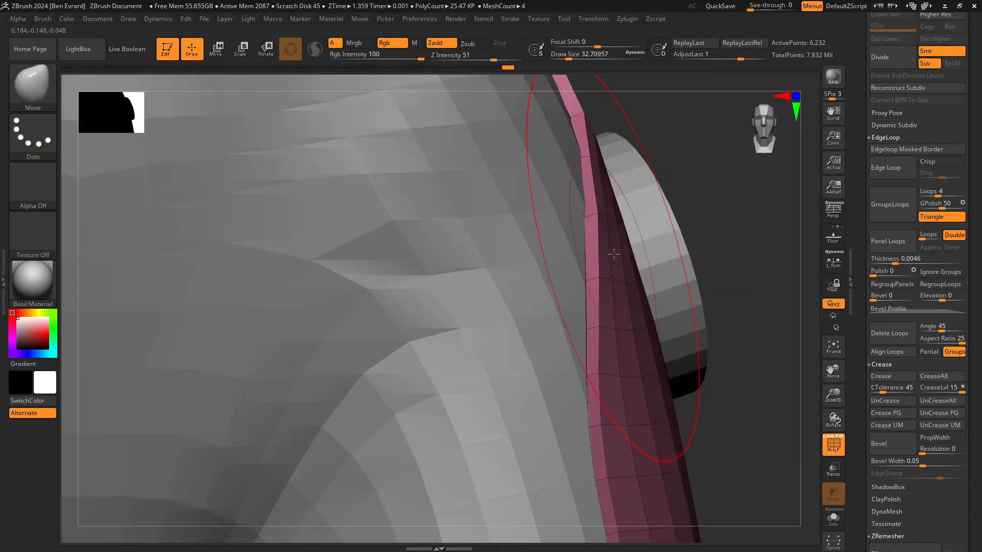
Step: Set the crease level to 2 and crease the leggings' edges by polygroup
scroll(915, 333, "down", 3)
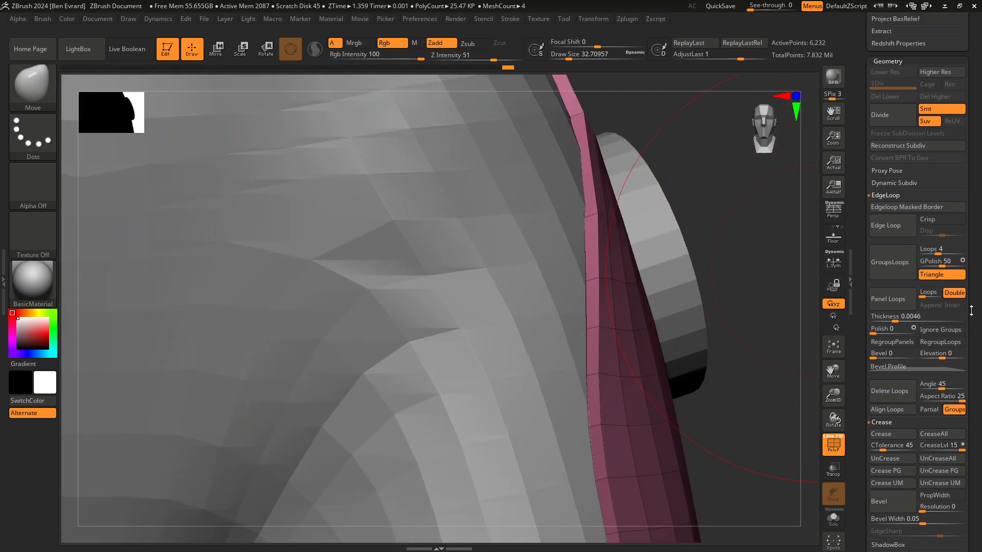
scroll(966, 358, "down", 4)
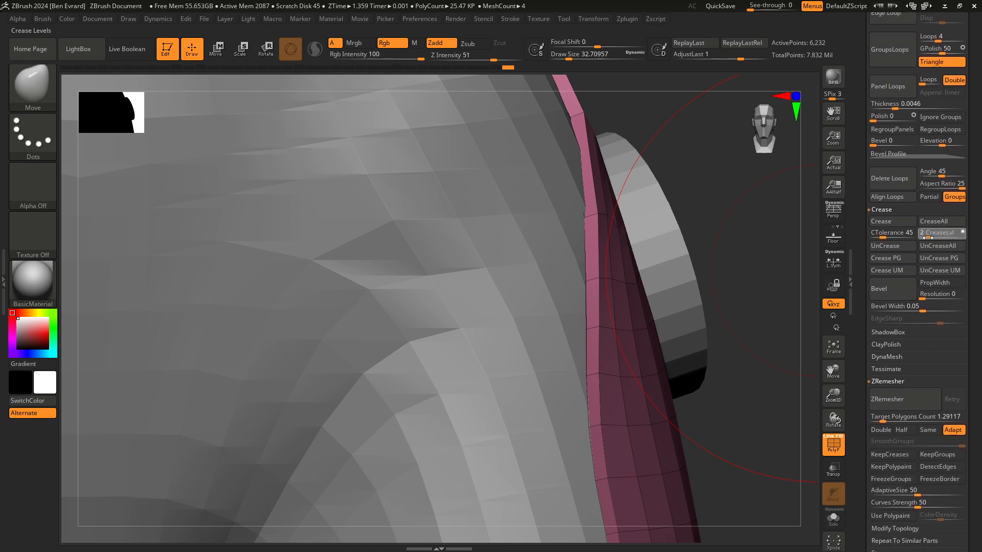
left_click(929, 234)
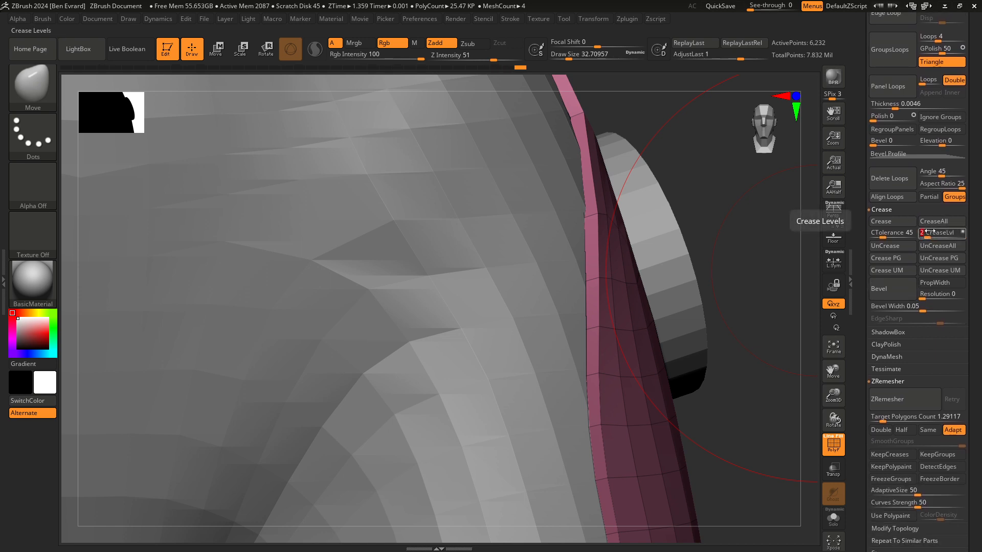
left_click(902, 258)
mouse_move(670, 286)
right_mouse_down("ctrl")
mouse_move(651, 240)
mouse_move(713, 259)
right_mouse_up("ctrl")
right_click_drag(644, 333, 659, 304, "alt")
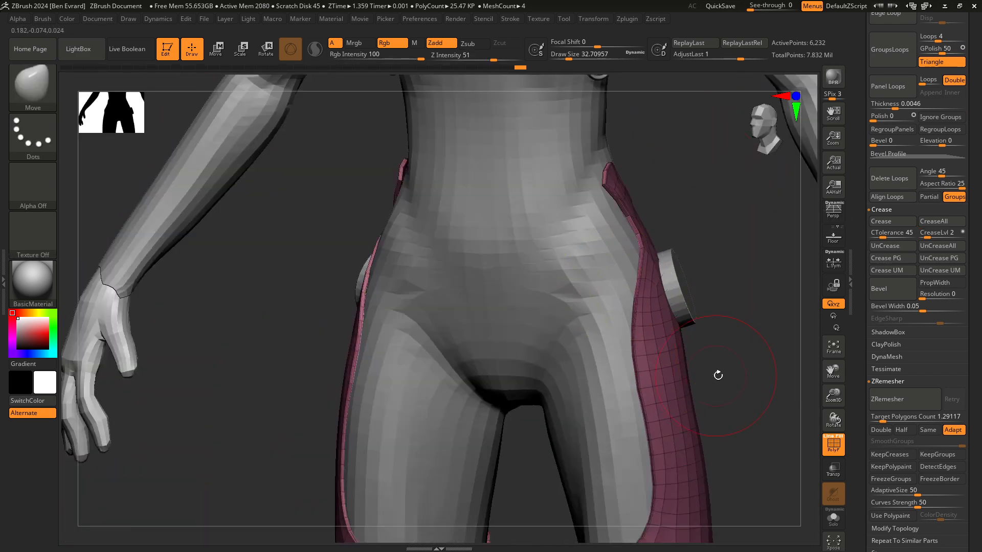
Step: Hide the polygon wireframe and subdivide the leggings once
right_click_drag(716, 374, 770, 390)
left_click(829, 445)
right_click_drag(719, 407, 677, 335, "alt")
key("ctrl+d")
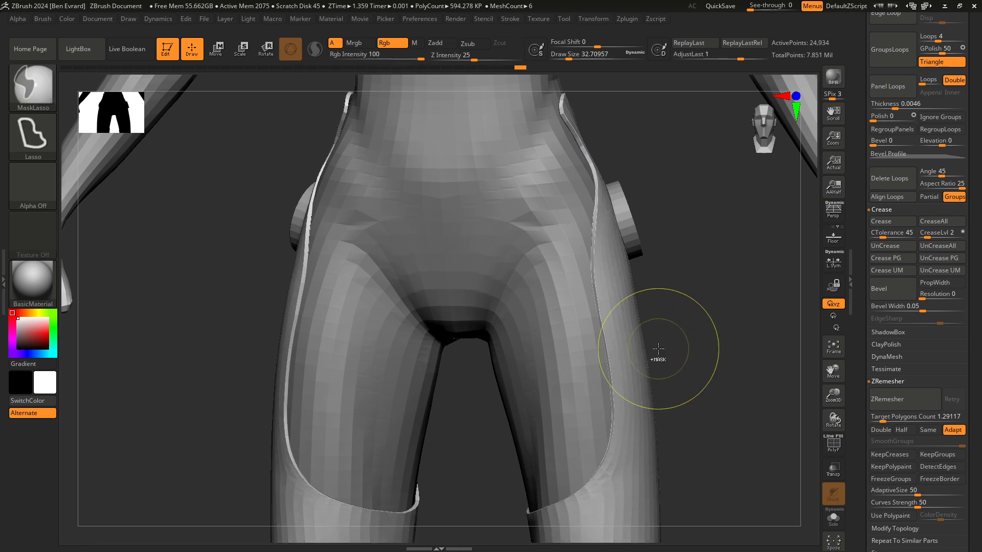
Step: Subdivide the leggings three more times
key("ctrl+d")
key("ctrl+d")
key("ctrl+d")
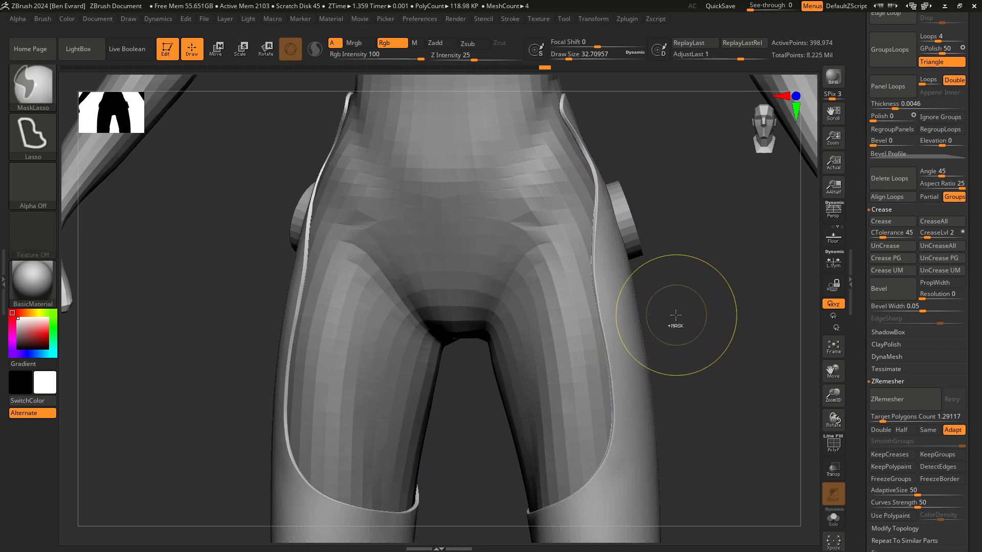
mouse_move(670, 268)
right_mouse_down()
mouse_move(697, 324)
mouse_move(653, 322)
mouse_move(668, 368)
mouse_move(717, 354)
mouse_move(725, 375)
mouse_move(658, 333)
mouse_move(730, 346)
mouse_move(751, 313)
mouse_move(712, 339)
mouse_move(676, 326)
mouse_move(686, 391)
mouse_move(719, 307)
mouse_move(699, 313)
mouse_move(698, 332)
mouse_move(668, 263)
mouse_move(722, 329)
mouse_move(646, 271)
mouse_move(621, 235)
right_mouse_up()
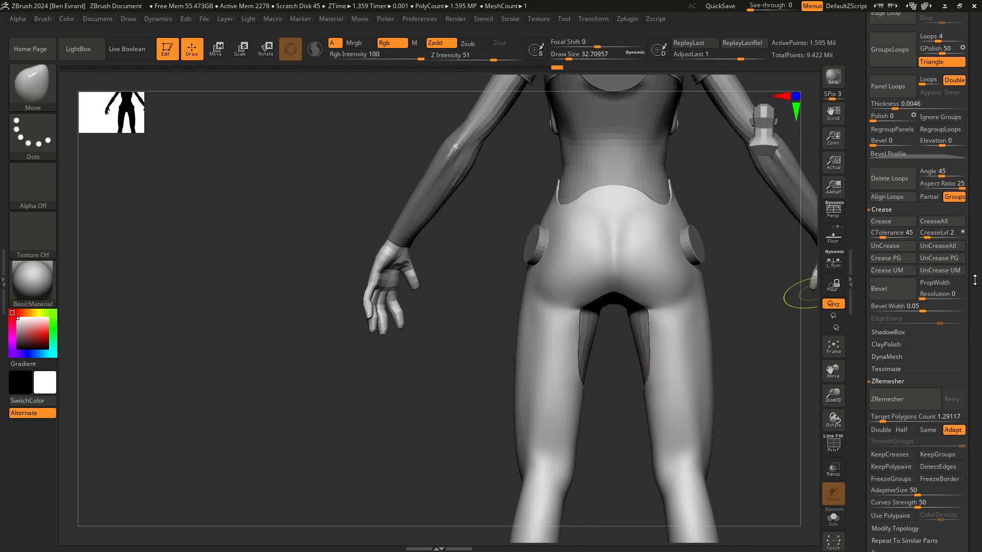
Step: Lower the leggings to subdivision level 2 and smooth the centre crease across the back of the hips
scroll(915, 273, "up", 10)
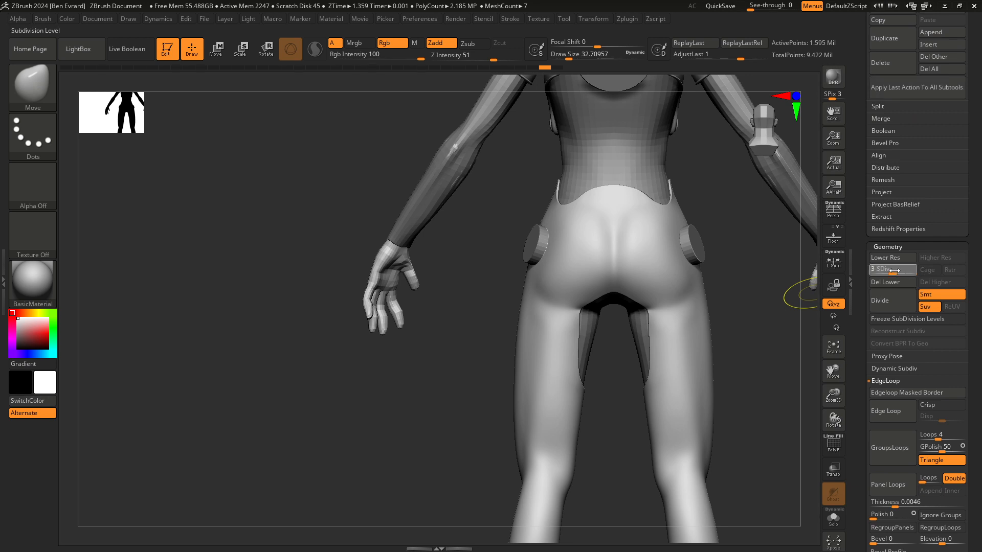
left_click_drag(893, 270, 883, 269)
right_click_drag(646, 291, 604, 237, "ctrl")
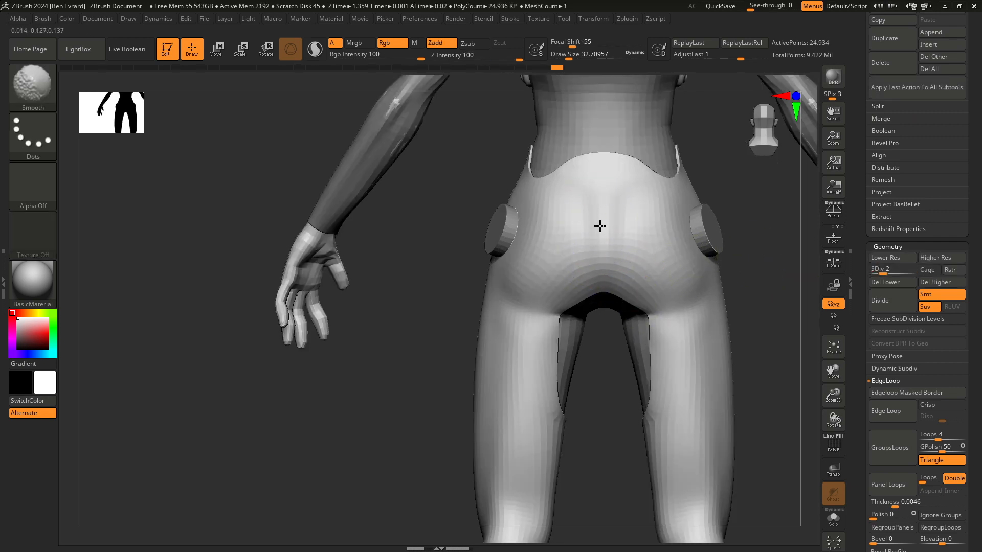
mouse_move(668, 284)
right_mouse_down()
mouse_move(745, 339)
mouse_move(606, 243)
right_mouse_up()
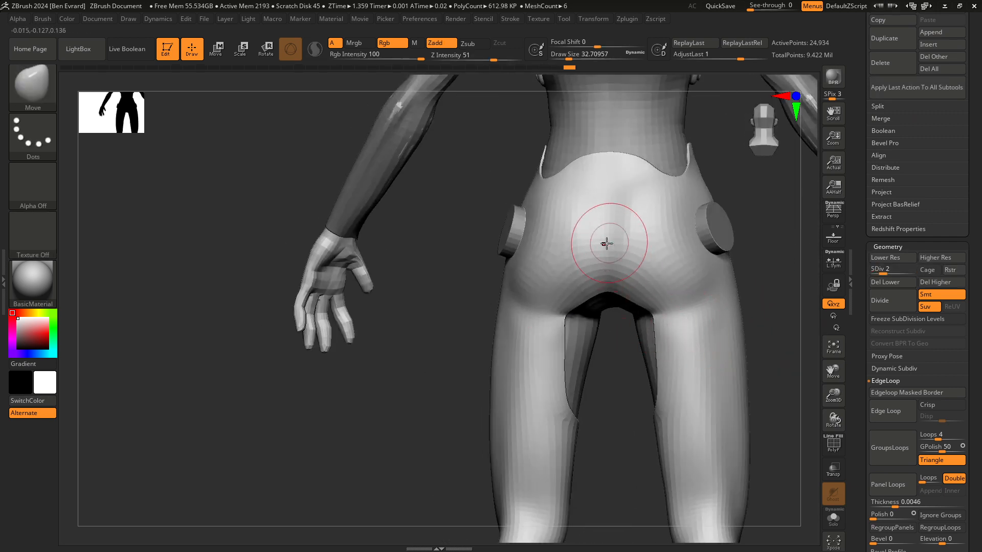
key("shift")
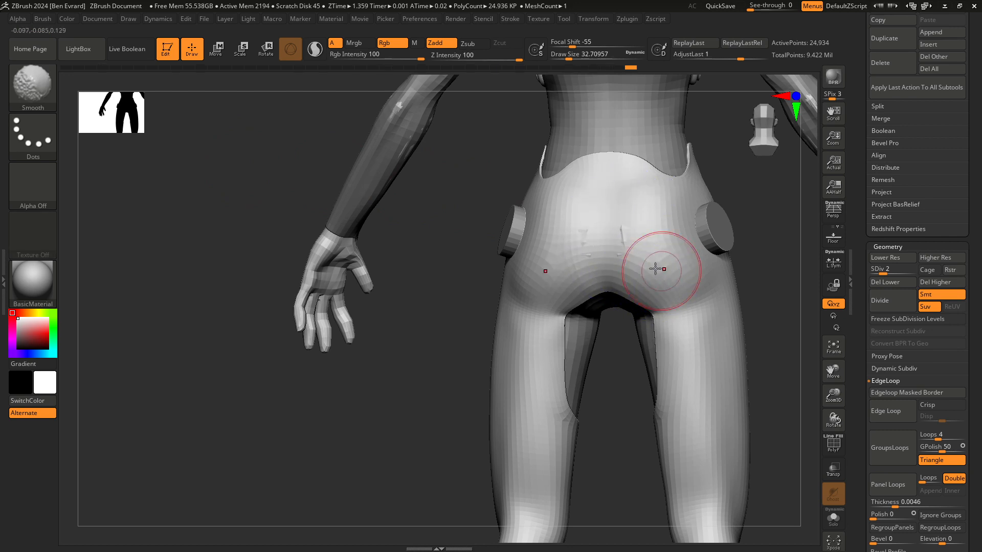
left_click_drag(655, 269, 603, 240, "shift")
Step: Smooth the leggings over the buttocks and the backs of the upper thighs with a draw size of about 51
key("space")
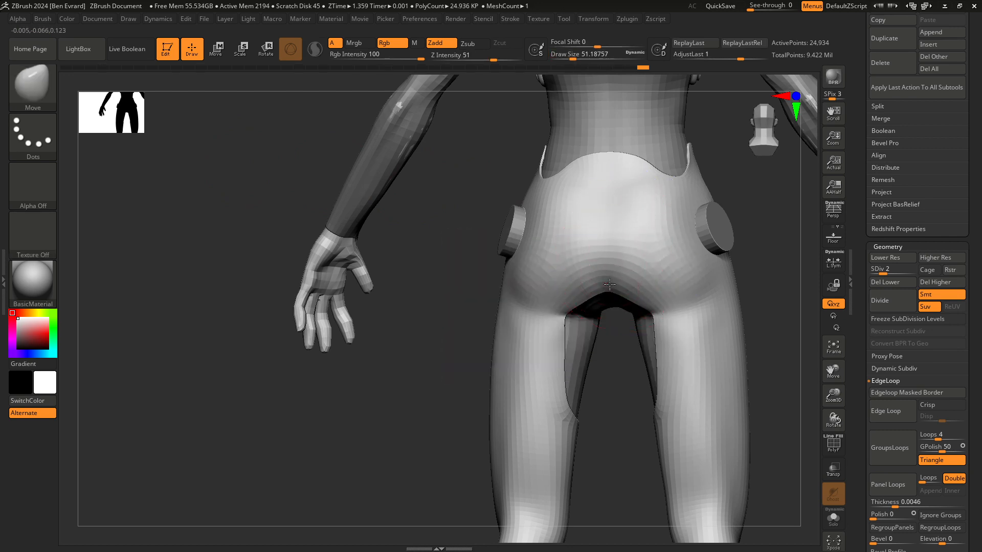
right_click_drag(609, 284, 636, 331)
key("shift")
left_click_drag(593, 204, 560, 226, "shift")
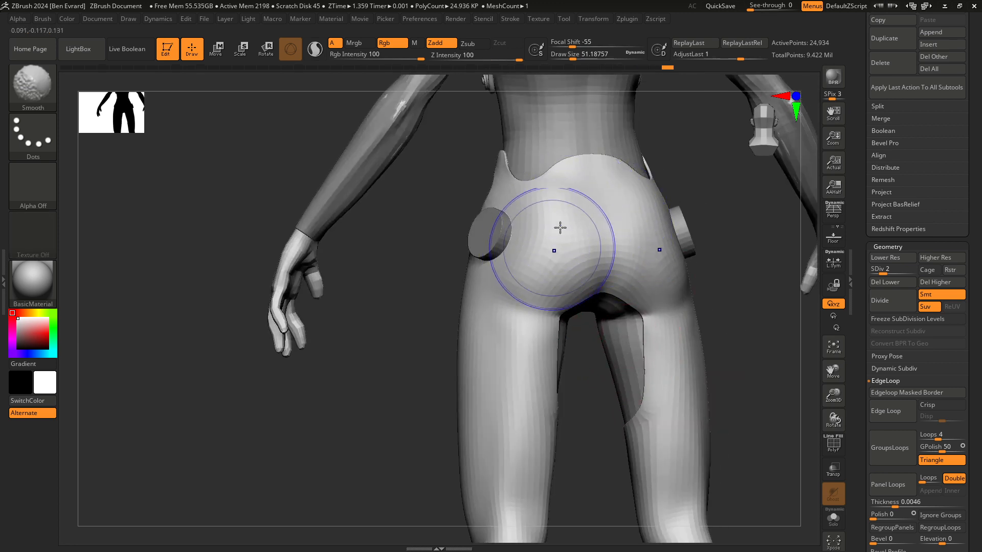
mouse_move(624, 306)
right_mouse_down()
mouse_move(596, 390)
mouse_move(550, 289)
mouse_move(504, 259)
right_mouse_up()
key("shift")
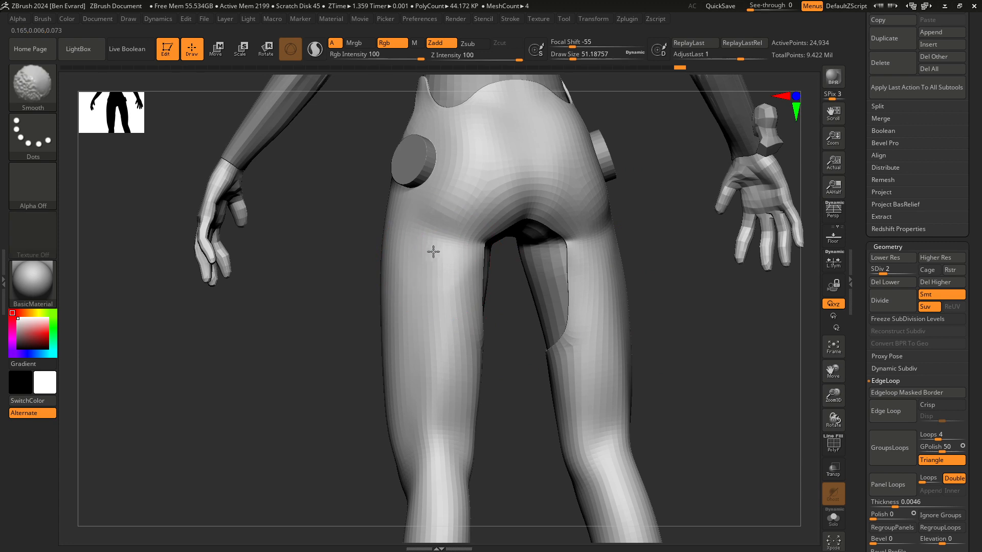
mouse_move(466, 307)
right_mouse_down()
mouse_move(509, 288)
mouse_move(449, 226)
right_mouse_up()
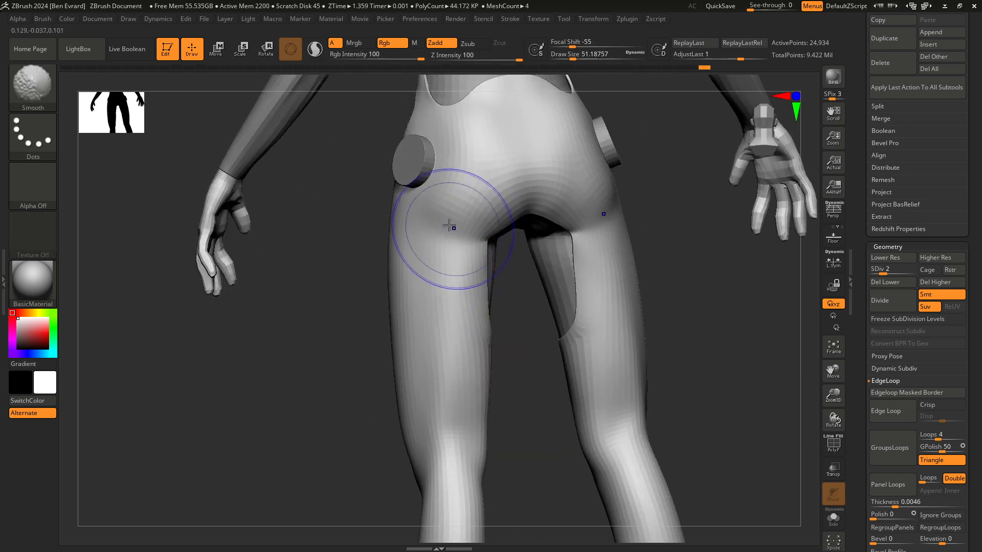
right_click_drag(471, 355, 526, 291)
mouse_move(523, 254)
right_mouse_down()
mouse_move(561, 305)
mouse_move(532, 300)
mouse_move(506, 276)
mouse_move(697, 302)
mouse_move(686, 263)
mouse_move(744, 269)
right_mouse_up()
Step: Reshape the leggings' upper tips at the front of the waist with the Move brush, reducing the draw size to about 18
key("space")
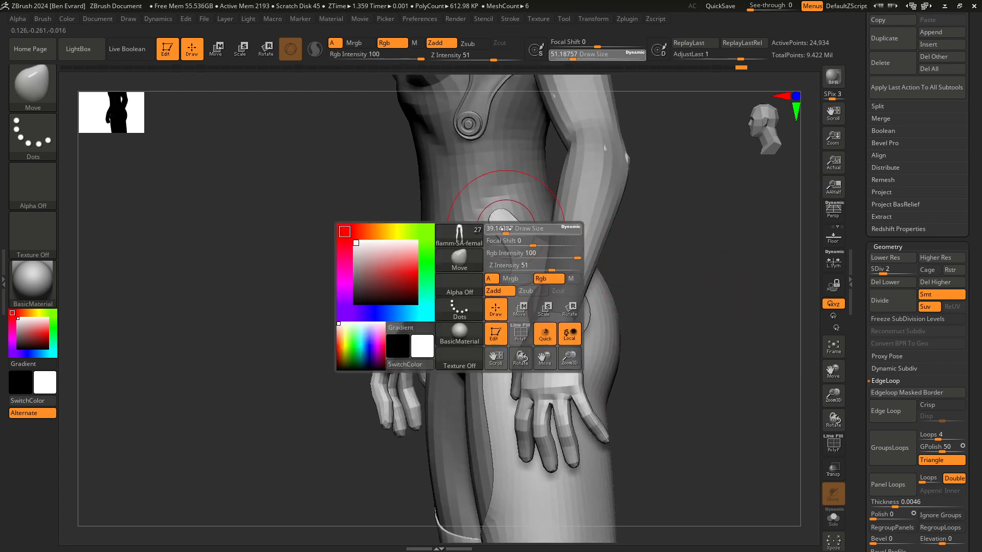
left_click_drag(510, 226, 504, 227)
right_click_drag(499, 218, 522, 246, "alt")
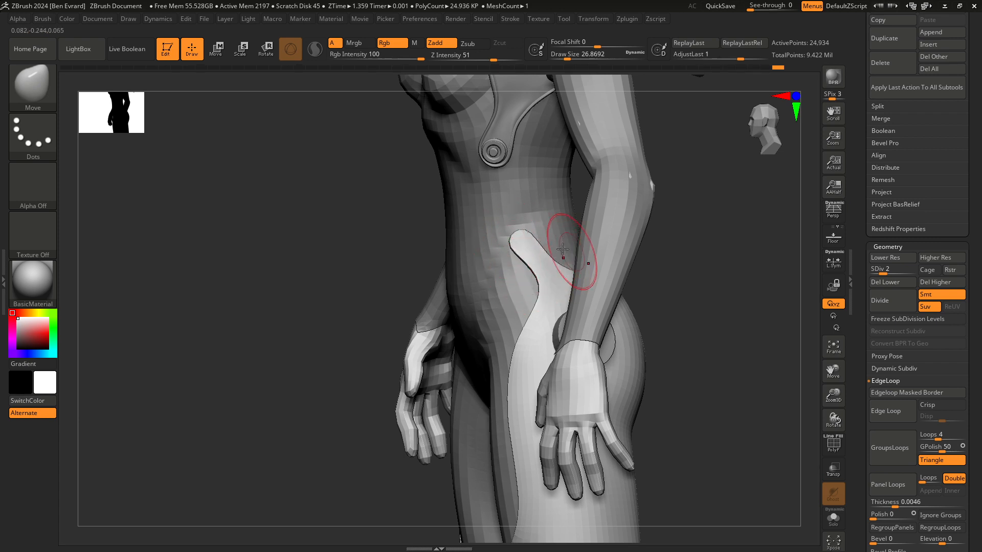
key("space")
left_click_drag(562, 249, 516, 250)
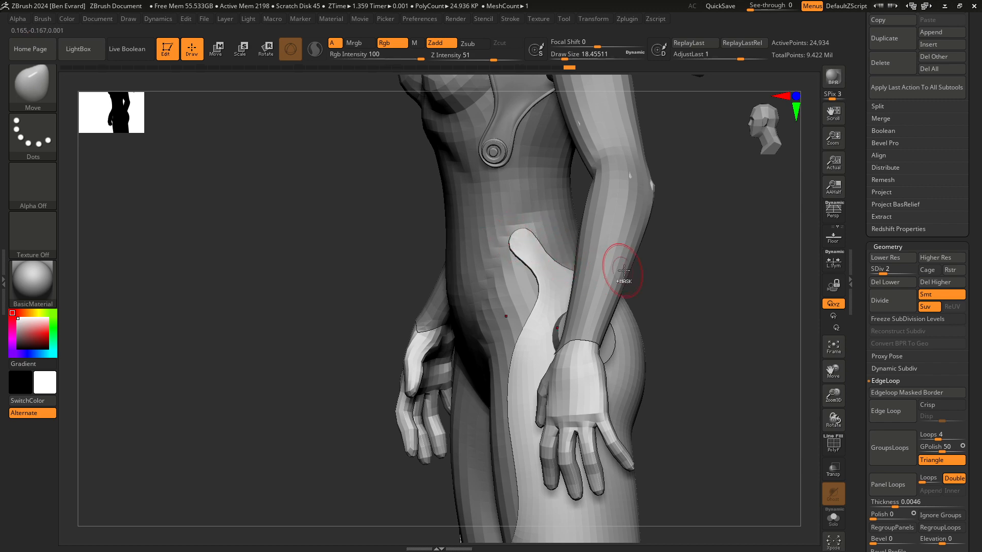
right_click_drag(623, 271, 645, 277, "ctrl")
right_click_drag(645, 277, 663, 285)
left_click_drag(697, 279, 572, 281, "shift")
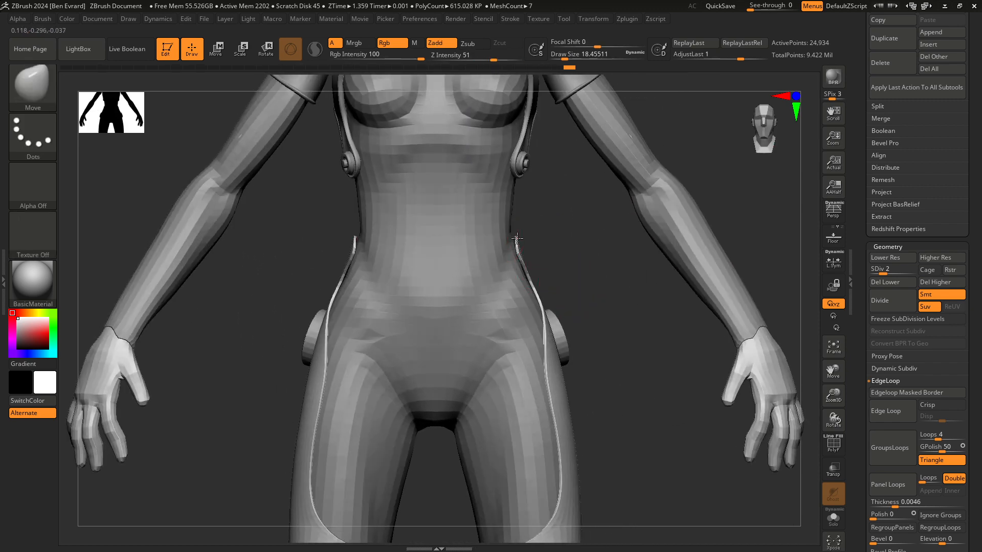
mouse_move(566, 260)
right_mouse_down()
mouse_move(536, 271)
mouse_move(519, 256)
right_mouse_up()
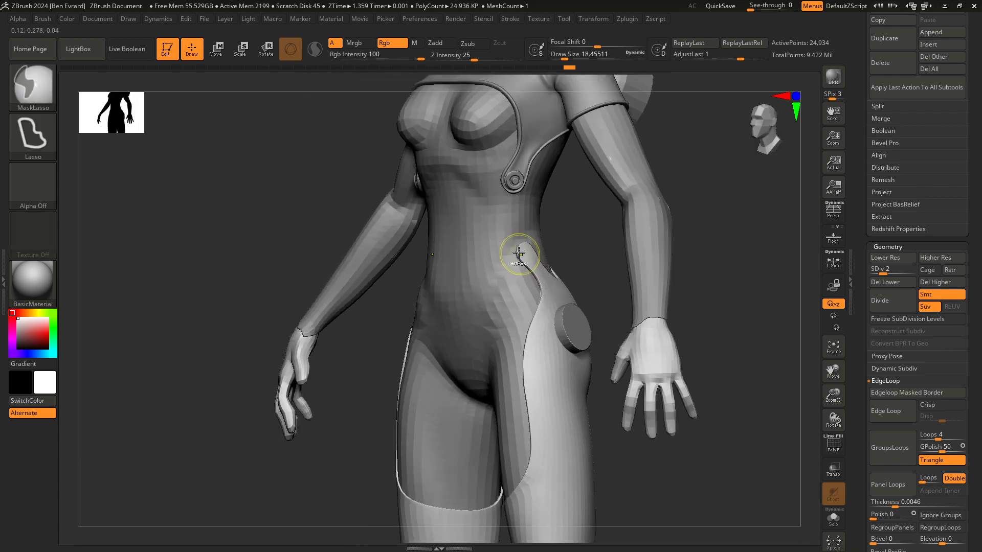
Step: Raise the leggings to subdivision level 3 for sculpting the backs of the legs
right_click_drag(705, 343, 642, 216, "alt")
right_click_drag(672, 335, 657, 302, "ctrl")
right_click_drag(657, 327, 551, 246)
right_click_drag(550, 301, 453, 313, "ctrl")
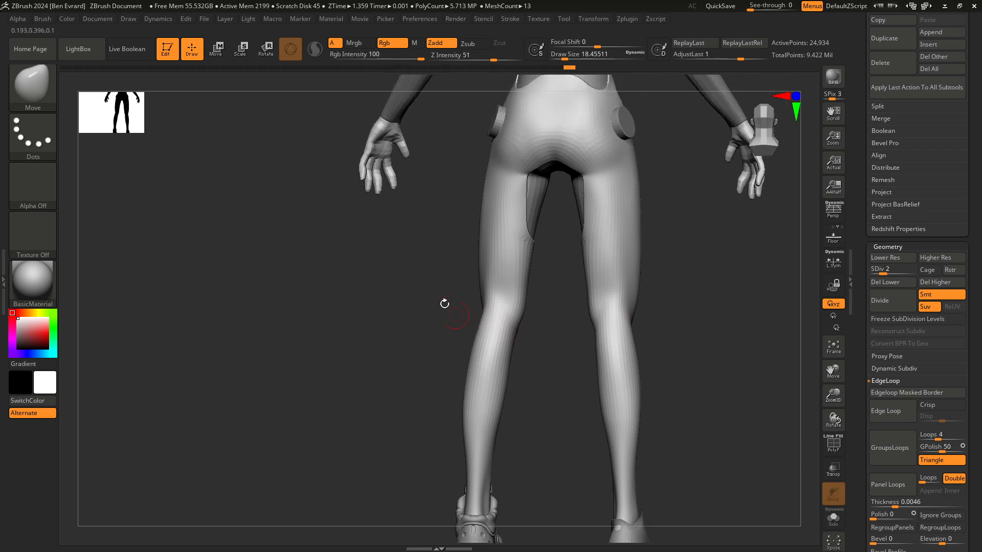
left_click(48, 104)
key("d")
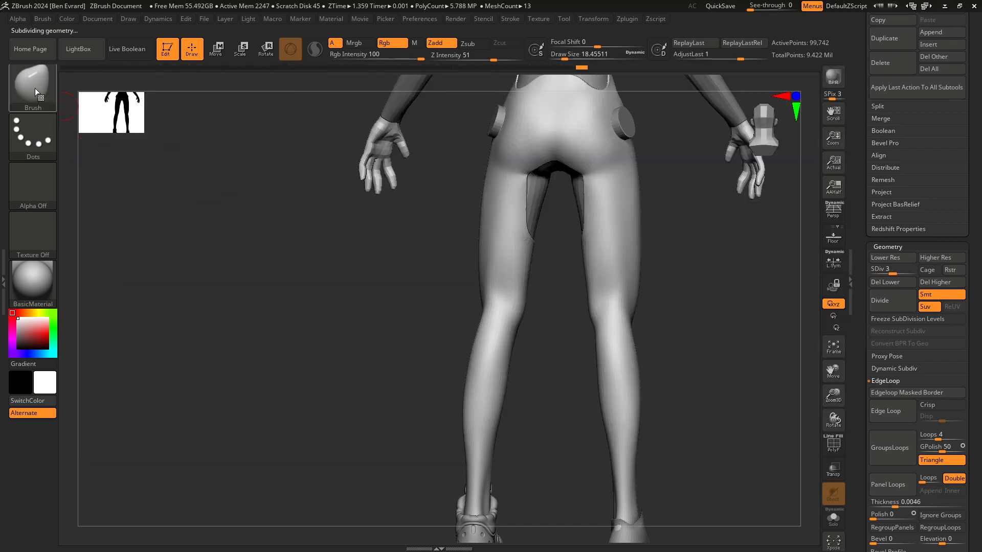
Step: Choose the Standard brush and set the draw size to about 17
left_click(35, 88)
key("d")
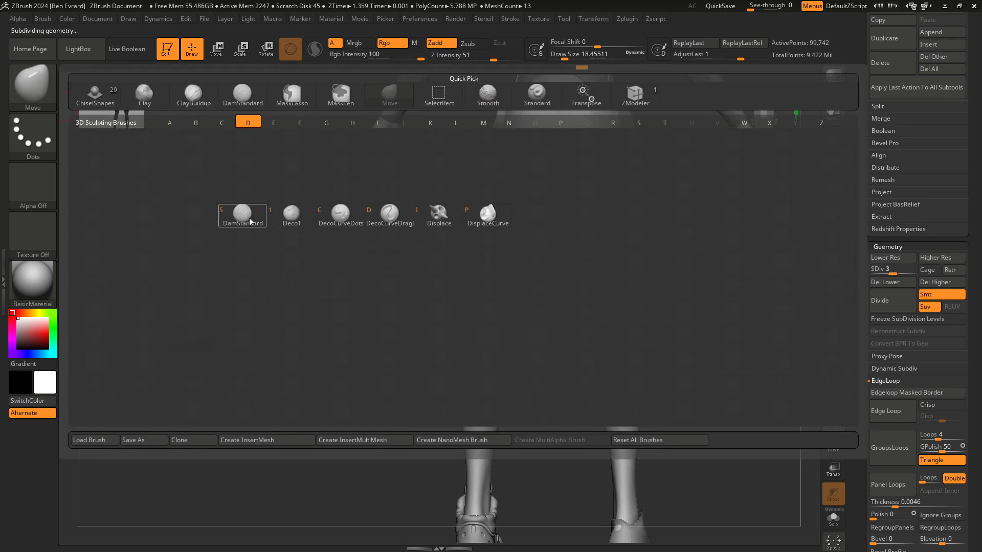
left_click(40, 82)
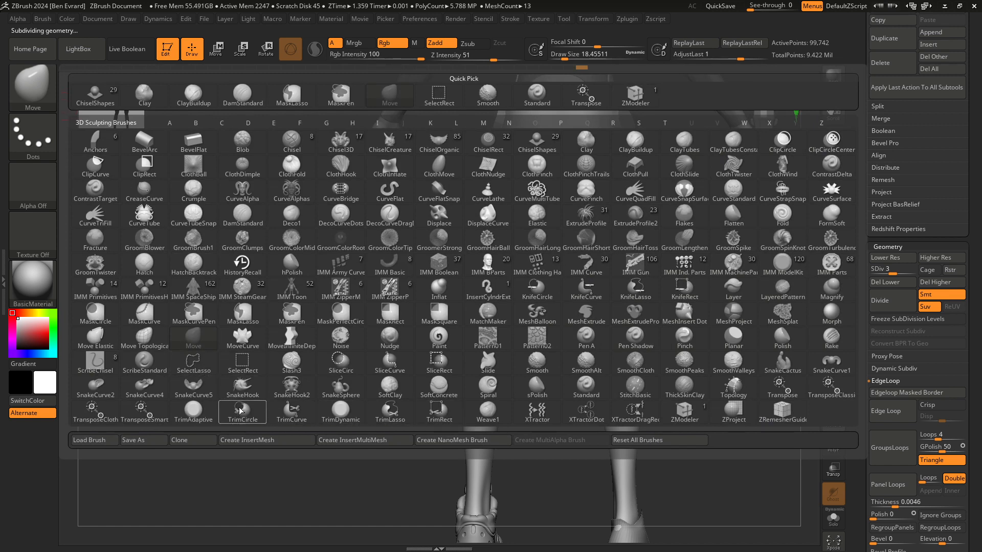
key("s")
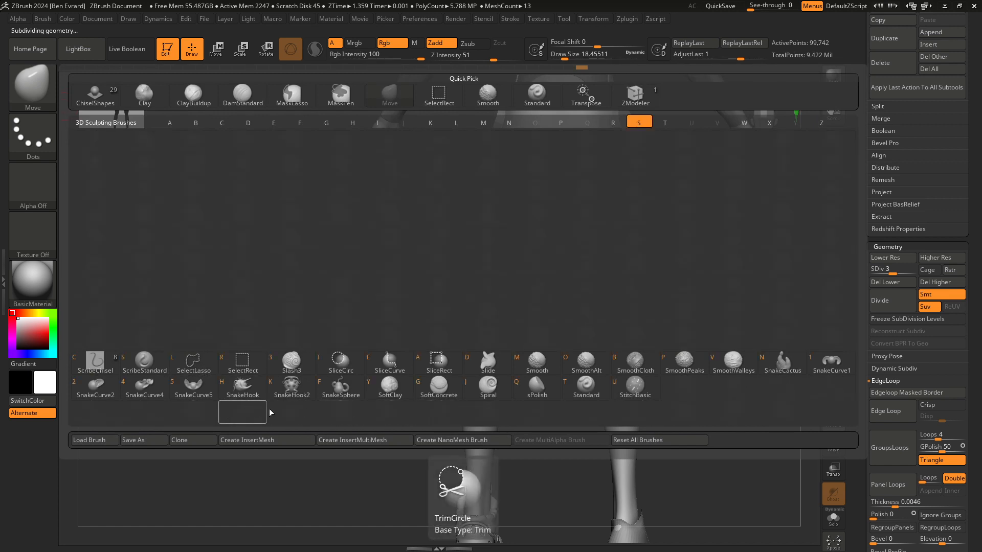
left_click(596, 390)
mouse_move(556, 285)
right_mouse_down()
mouse_move(543, 236)
mouse_move(590, 265)
right_mouse_up()
key("space")
left_click(551, 236)
Step: Try fold strokes across the backs of the upper thighs beneath the buttocks, undoing each attempt
left_click_drag(542, 241, 451, 238)
key("ctrl+z")
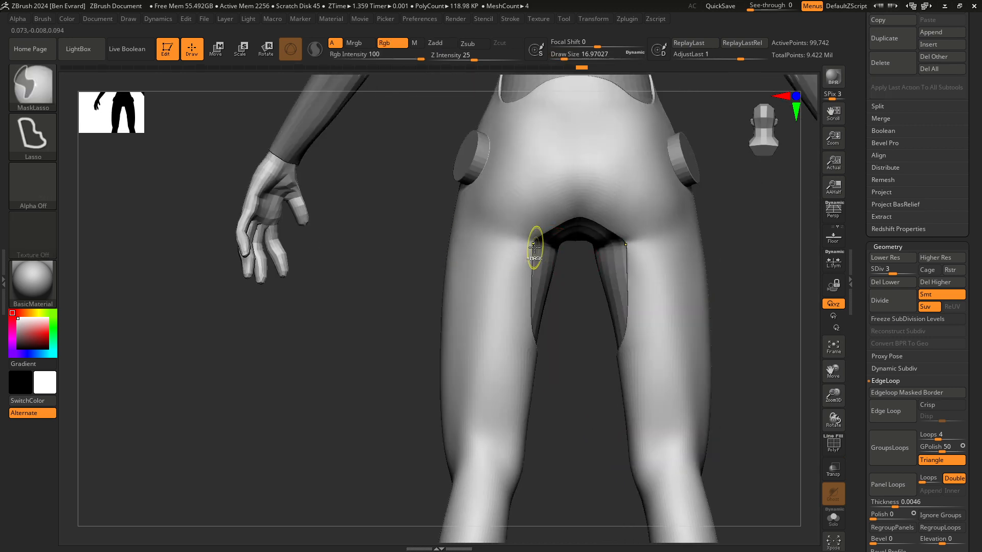
left_click_drag(535, 250, 460, 253)
mouse_move(537, 246)
left_mouse_down()
mouse_move(449, 255)
mouse_move(445, 223)
left_mouse_up()
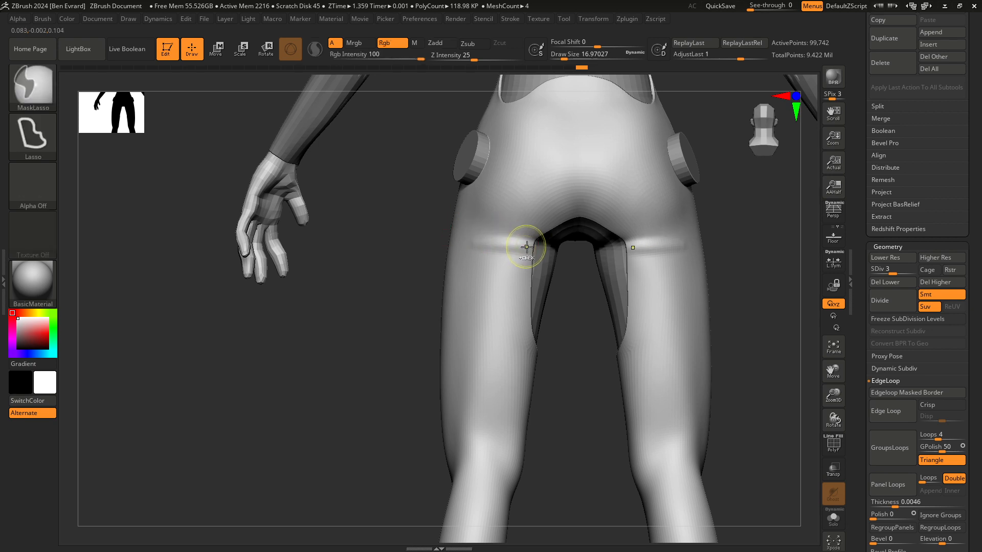
key("ctrl+z")
left_click_drag(529, 247, 455, 215)
key("ctrl+z")
Step: Sculpt a slanted raised fold beneath each buttock, refine it at a draw size of about 14, and smooth its outer end
mouse_move(532, 248)
left_mouse_down()
mouse_move(454, 217)
mouse_move(483, 226)
mouse_move(464, 215)
mouse_move(491, 246)
left_mouse_up()
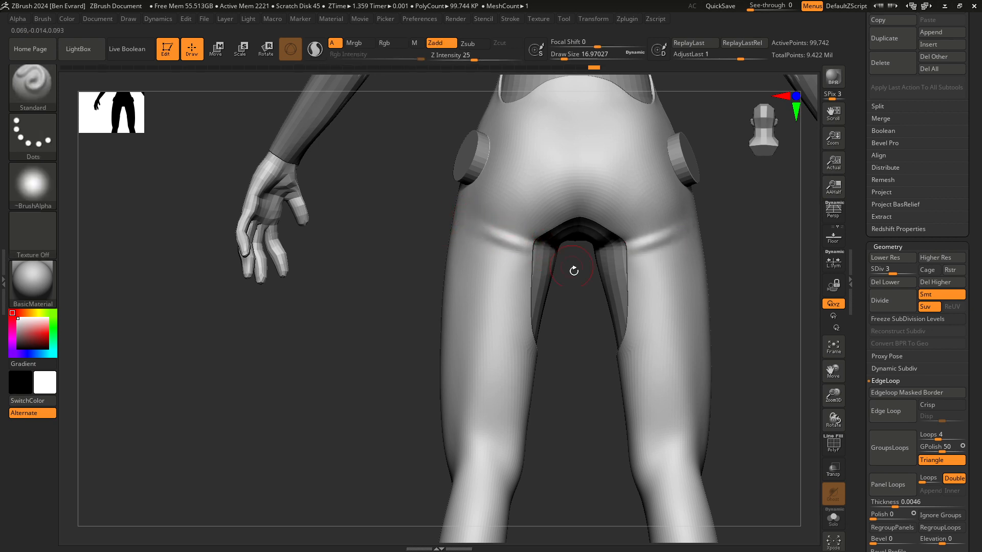
left_click_drag(574, 271, 515, 274)
left_click_drag(409, 235, 460, 233)
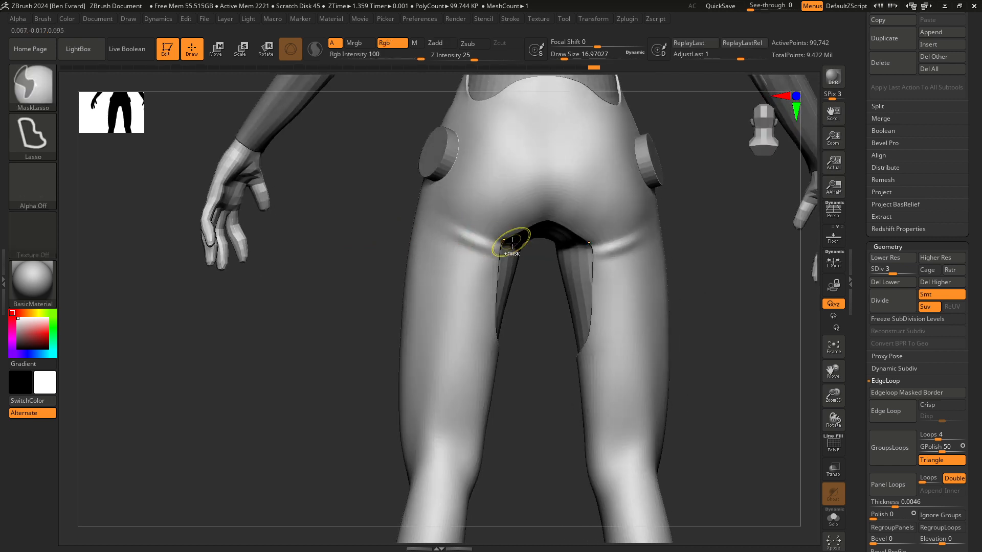
key("space")
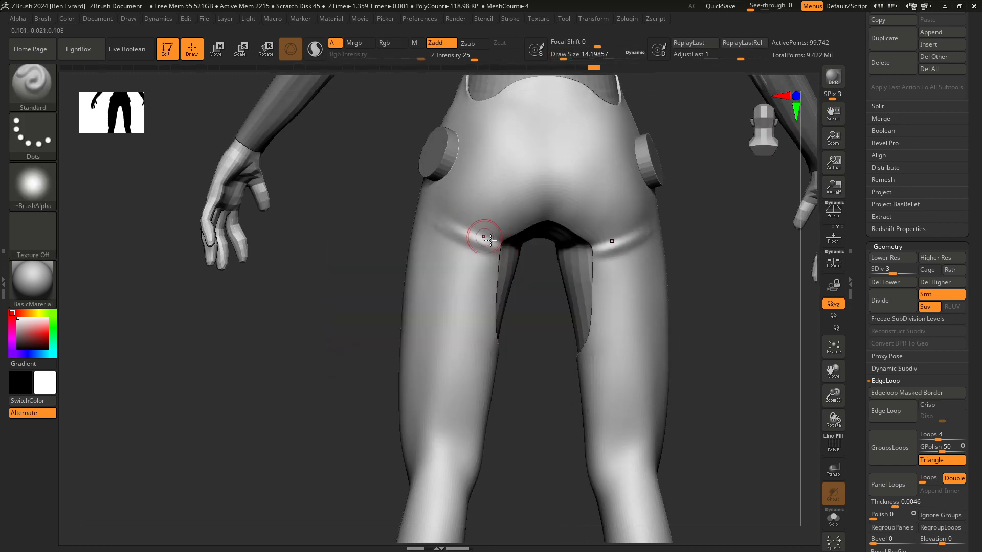
key("shift")
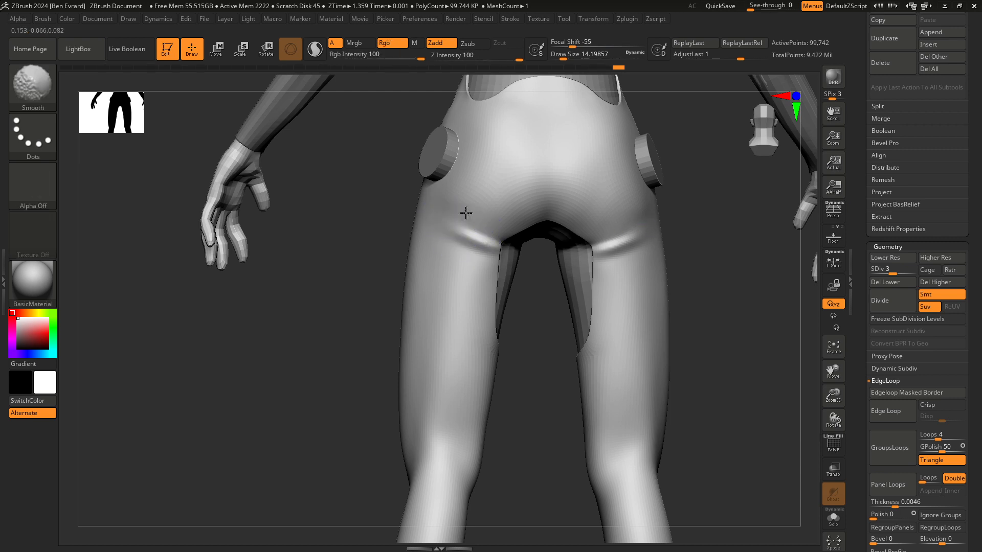
left_click_drag(530, 315, 519, 272, "shift")
Step: Try several fold strokes across the backs of the knees, undoing each attempt
mouse_move(441, 244)
right_mouse_down()
mouse_move(541, 300)
mouse_move(494, 306)
mouse_move(516, 350)
mouse_move(467, 281)
mouse_move(526, 293)
right_mouse_up()
right_click_drag(531, 248, 527, 267)
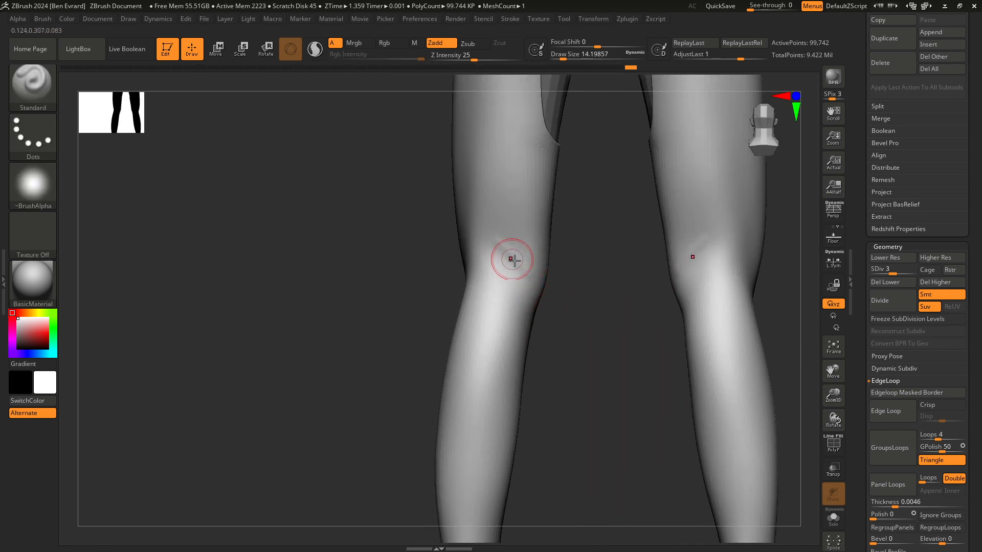
left_click_drag(513, 260, 534, 256)
key("ctrl+z")
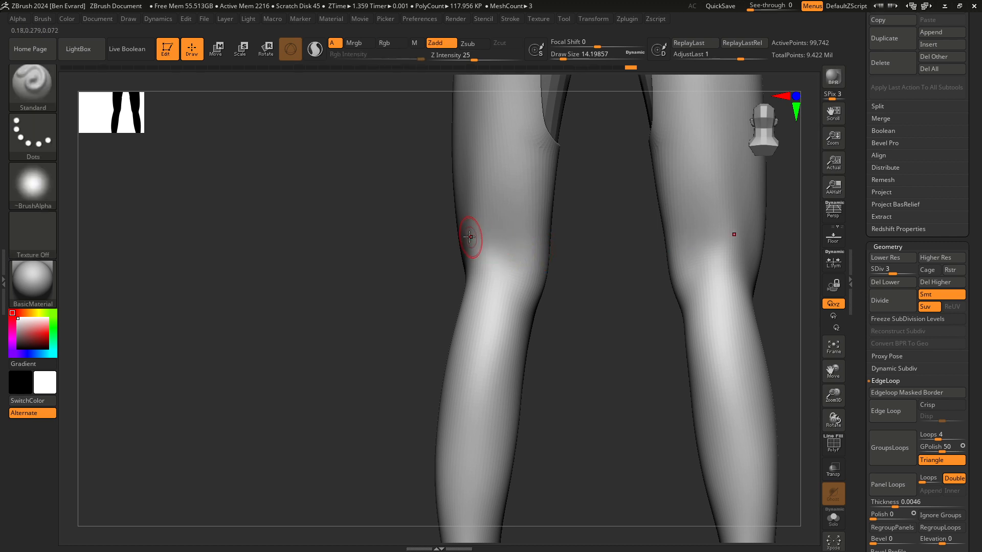
left_click_drag(468, 237, 523, 246)
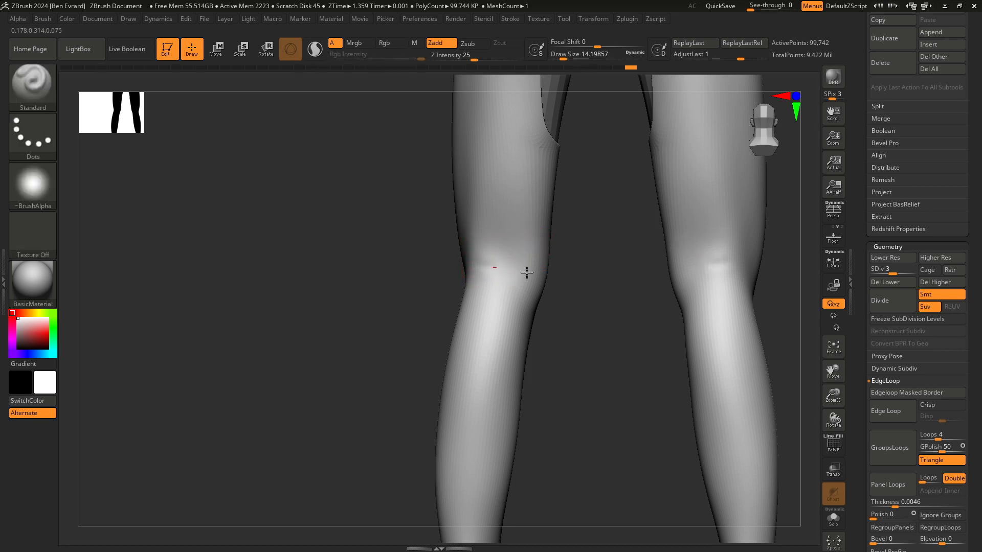
key("ctrl+z")
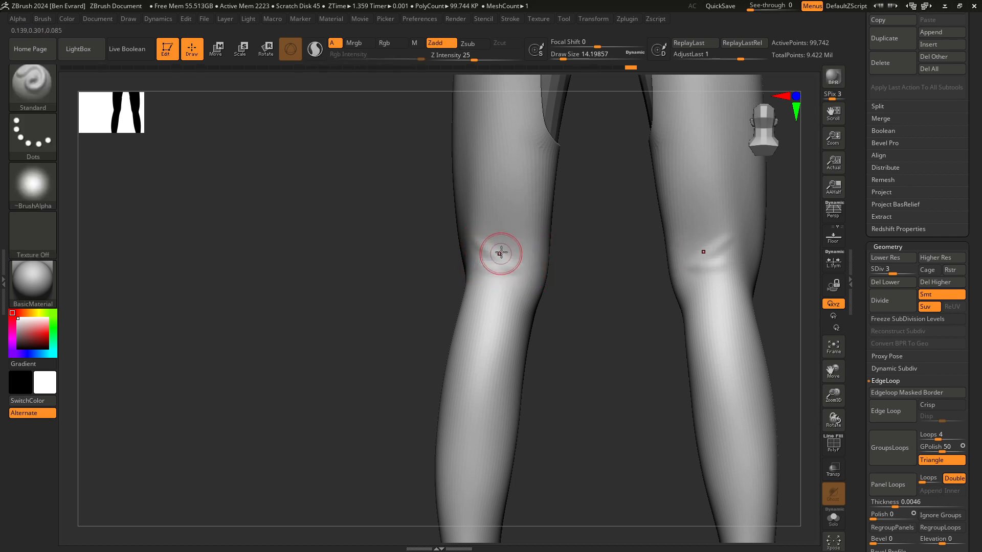
key("ctrl+z")
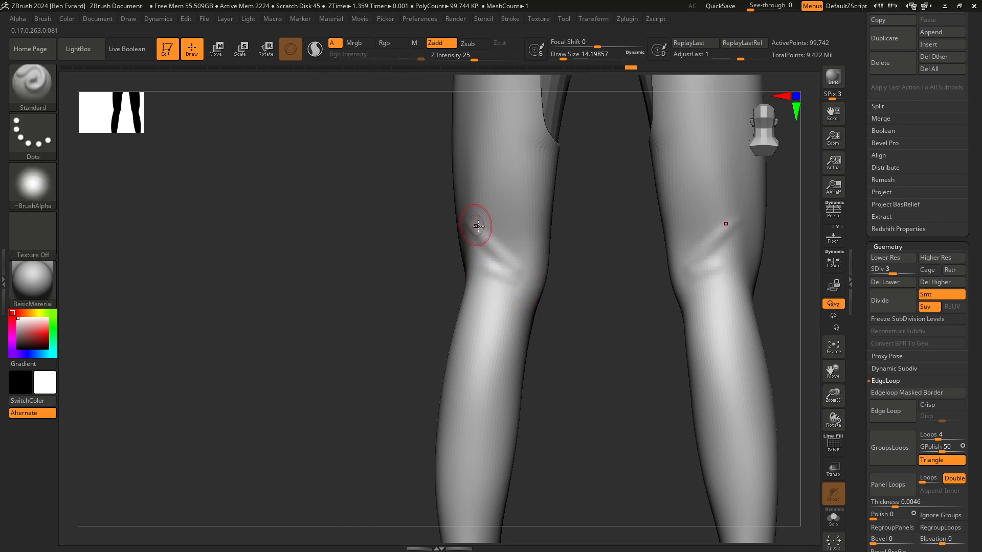
key("ctrl+z")
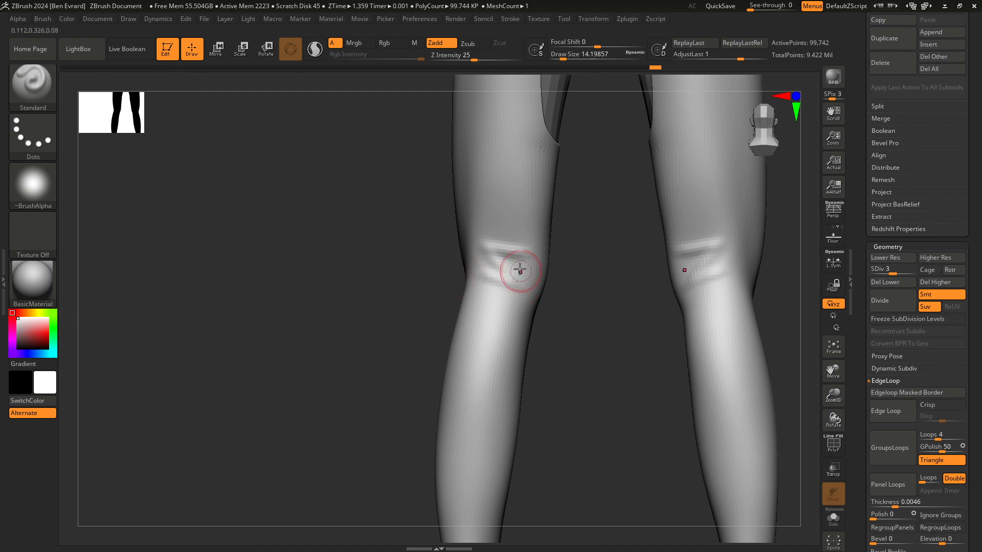
Step: Sculpt cloth folds across the backs of the knees, carving the gaps between them with inverted strokes and softening them with smoothing
left_click_drag(524, 270, 507, 258, "alt")
mouse_move(554, 286)
left_mouse_down()
mouse_move(579, 286)
mouse_move(487, 277)
left_mouse_up()
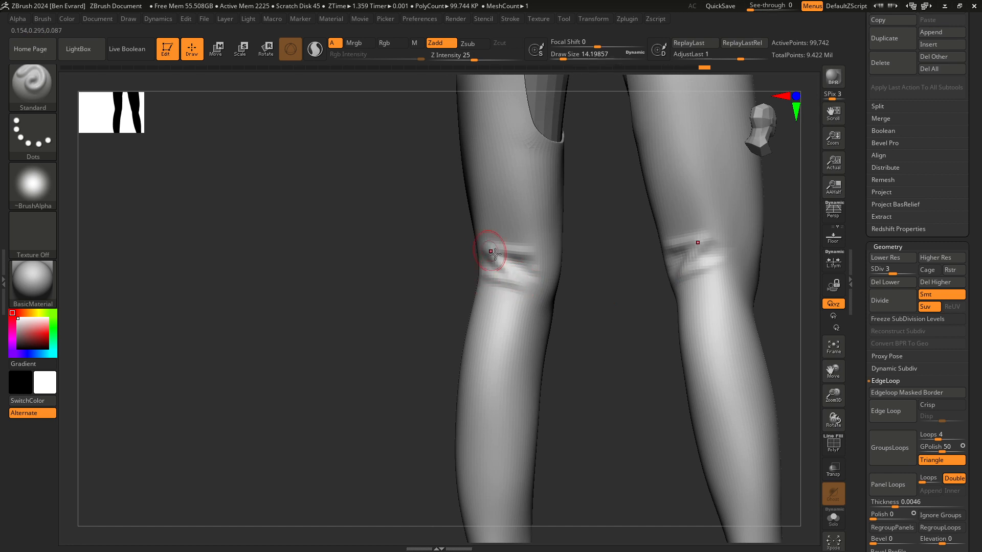
left_click_drag(587, 285, 488, 269, "shift")
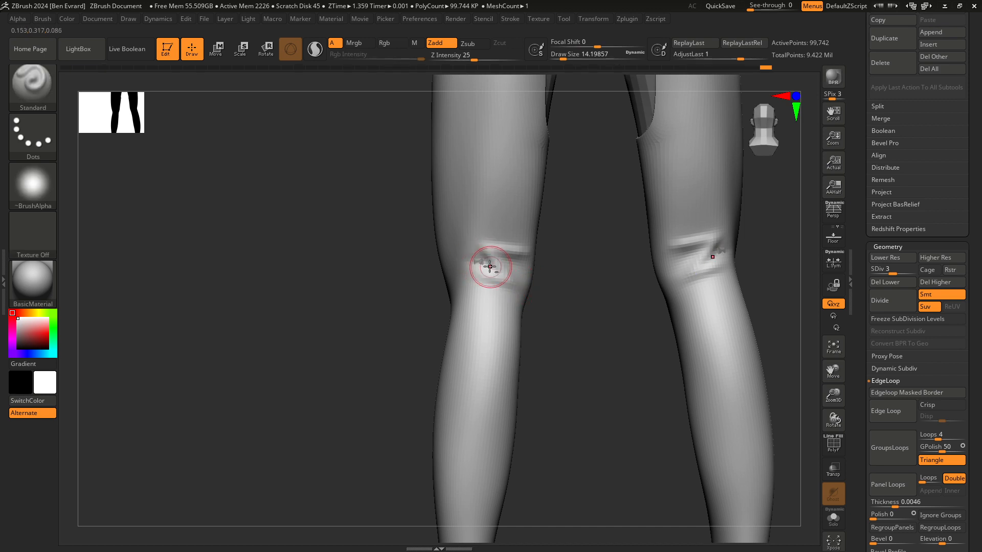
mouse_move(476, 263)
left_mouse_down("shift")
mouse_move(493, 267)
mouse_move(478, 256)
mouse_move(493, 253)
left_mouse_up("shift")
right_click_drag(535, 255, 517, 252, "shift")
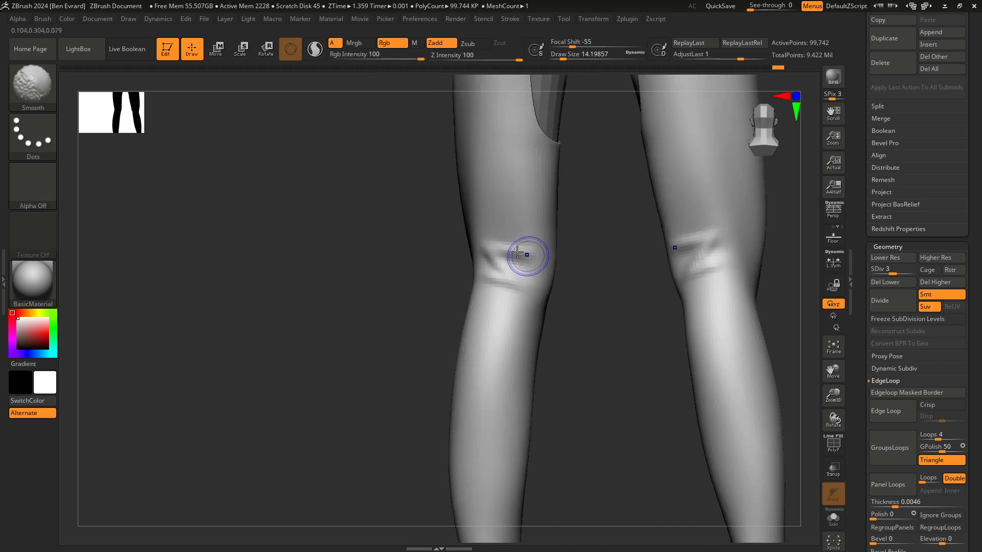
Step: Try sharpening the fold ridges behind the knees with the Standard brush at a draw size of about 5.8
key("space")
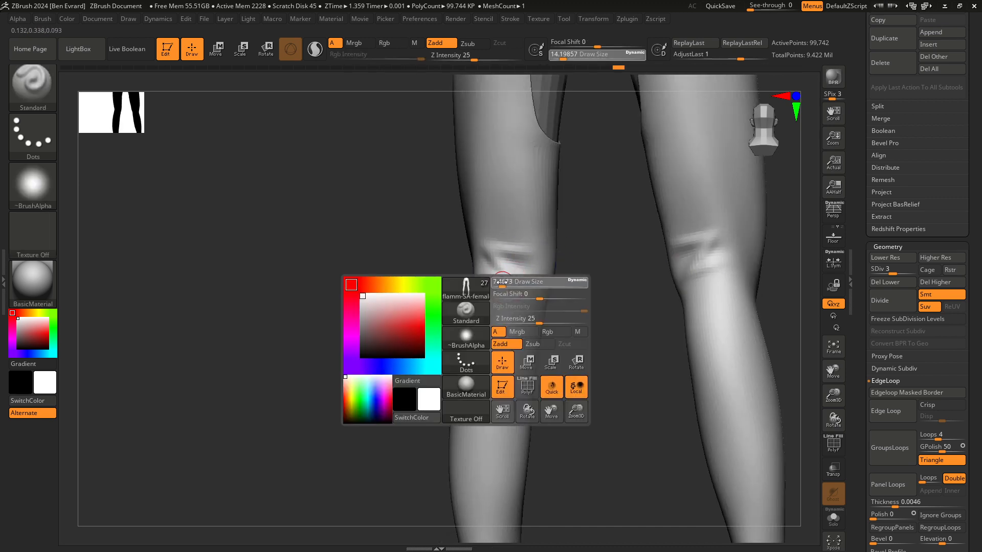
left_click_drag(501, 282, 521, 285)
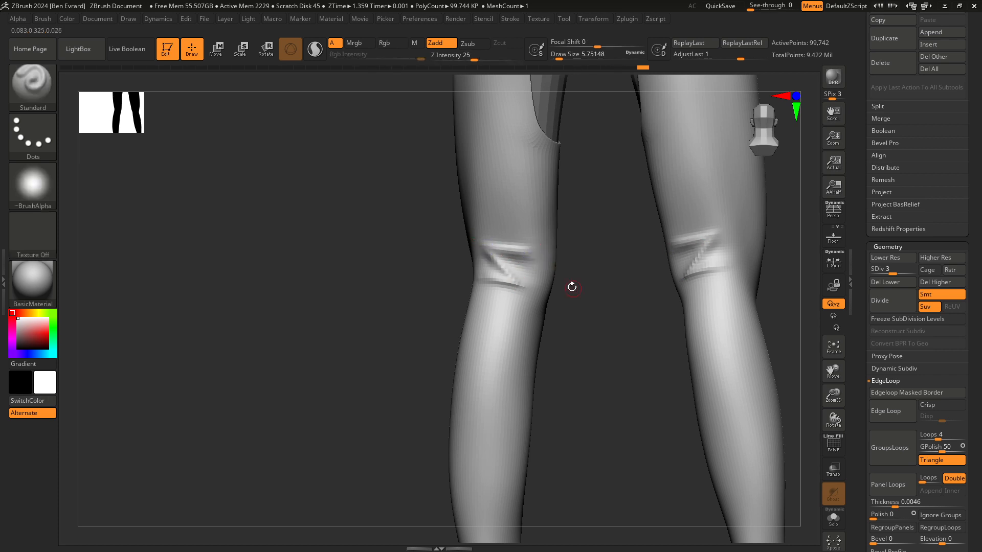
right_click_drag(569, 285, 537, 278)
left_click_drag(531, 276, 557, 275)
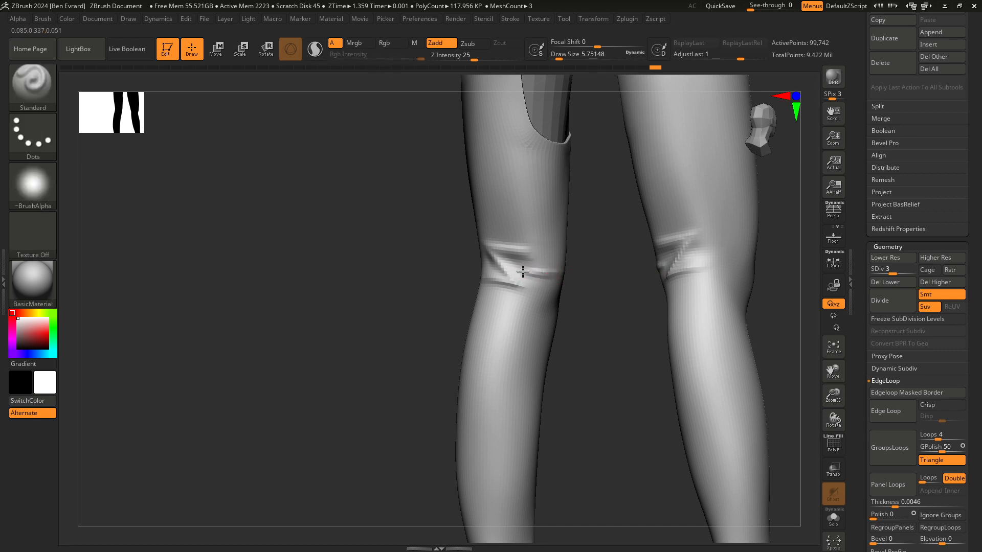
right_click_drag(592, 278, 554, 276)
key("shift")
left_click_drag(549, 276, 471, 259, "shift")
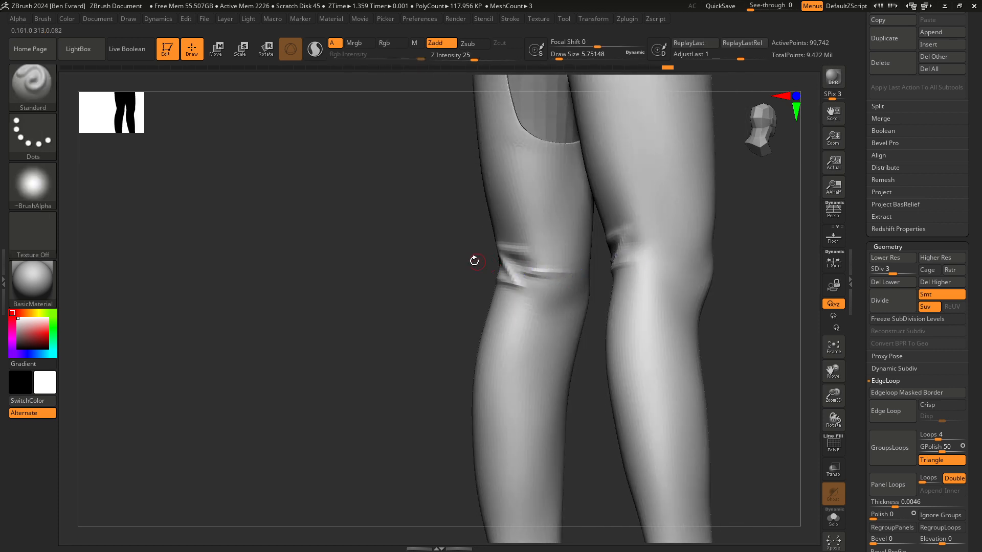
Step: Try refining the knee folds toward the sides of the legs with light smoothing
right_click_drag(471, 258, 518, 266)
left_click_drag(515, 255, 511, 293, "shift")
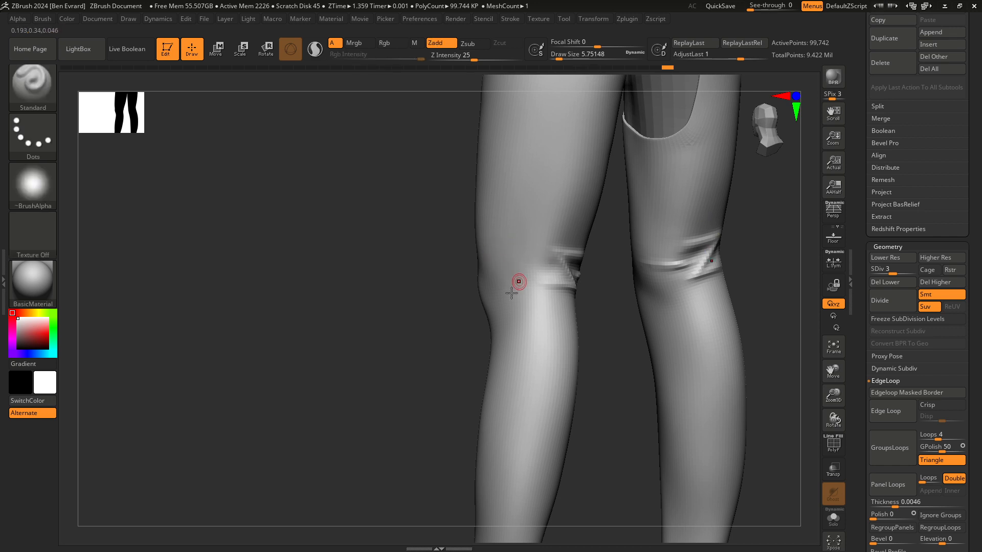
right_click_drag(567, 287, 577, 291)
mouse_move(581, 285)
left_mouse_down("shift")
mouse_move(587, 276)
mouse_move(568, 255)
left_mouse_up("shift")
mouse_move(567, 256)
right_mouse_down()
mouse_move(651, 357)
mouse_move(559, 297)
mouse_move(526, 350)
mouse_move(555, 254)
right_mouse_up()
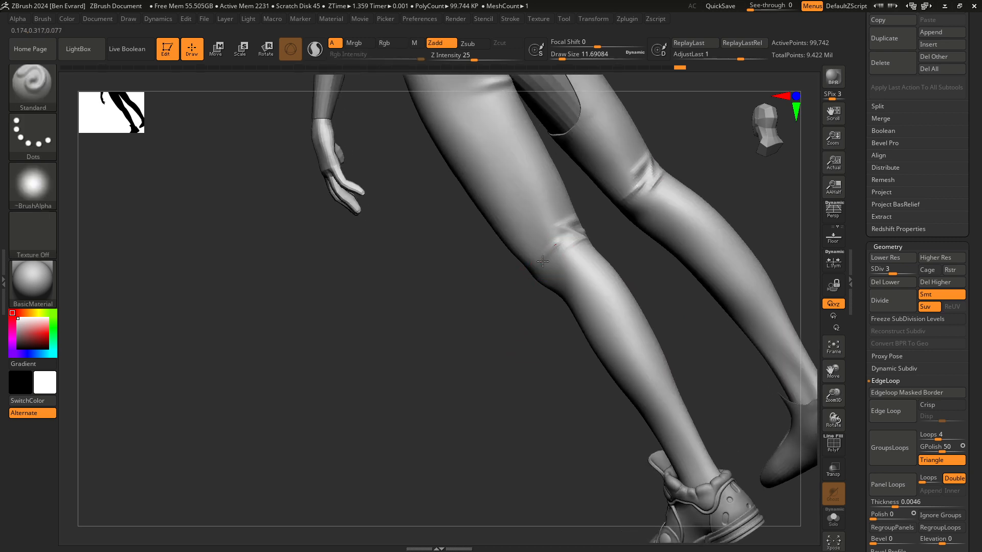
Step: Try wrapping the knee folds around the outer sides of the knees at a draw size of about 11.7, with smoothing
mouse_move(516, 321)
left_mouse_down("shift")
mouse_move(611, 287)
mouse_move(547, 250)
mouse_move(605, 244)
mouse_move(642, 326)
mouse_move(699, 276)
mouse_move(712, 325)
mouse_move(693, 278)
mouse_move(653, 367)
mouse_move(635, 375)
mouse_move(598, 356)
left_mouse_up("shift")
left_click_drag(549, 300, 561, 297, "shift")
mouse_move(545, 294)
left_mouse_down("alt")
mouse_move(562, 319)
mouse_move(559, 290)
mouse_move(662, 291)
mouse_move(593, 304)
left_mouse_up("alt")
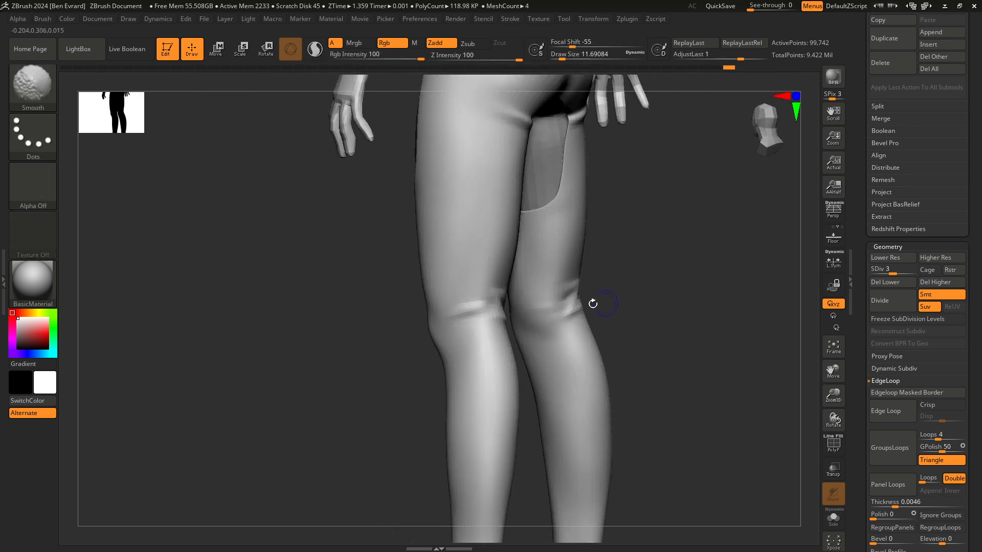
mouse_move(531, 307)
left_mouse_down("shift")
mouse_move(579, 301)
mouse_move(614, 312)
mouse_move(611, 302)
left_mouse_up("shift")
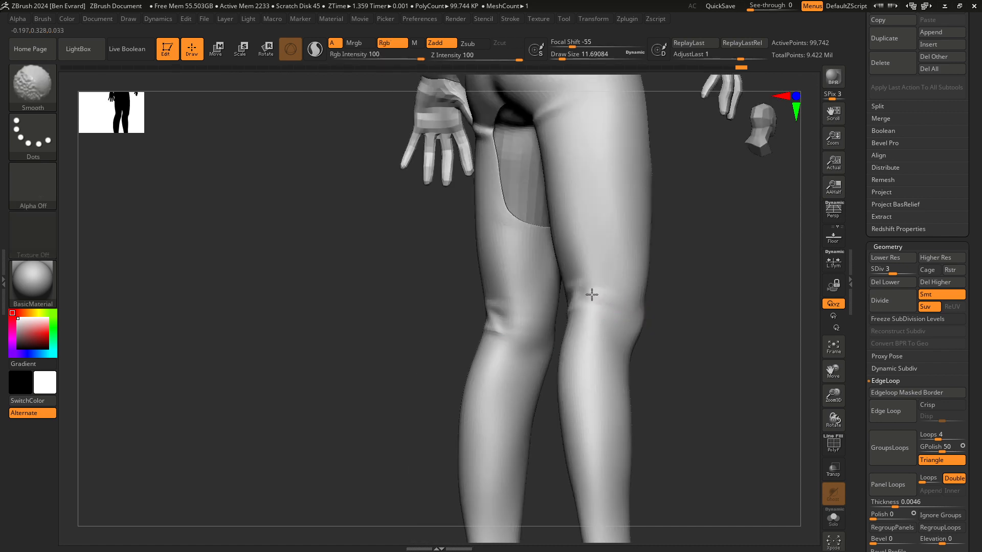
left_click_drag(660, 296, 724, 302)
left_click_drag(596, 311, 575, 314, "shift")
Step: Try another stroke beside the knee, undo it, and smooth the folds behind the knees
mouse_move(591, 310)
right_mouse_down("ctrl")
mouse_move(602, 326)
mouse_move(592, 311)
right_mouse_up("ctrl")
left_click_drag(592, 311, 607, 291)
key("ctrl+z")
key("ctrl+z")
right_click_drag(606, 285, 589, 254, "ctrl")
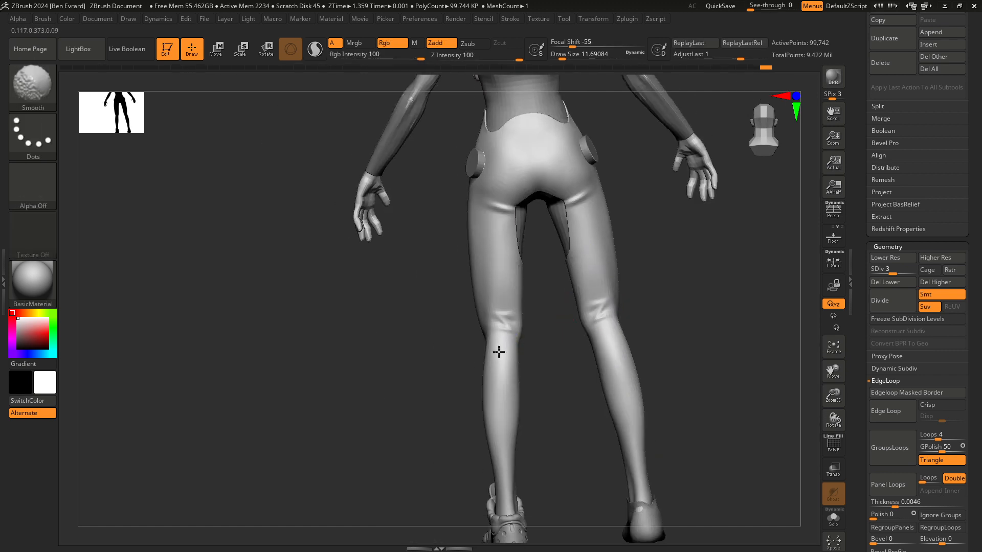
mouse_move(528, 343)
right_mouse_down("shift")
mouse_move(538, 334)
mouse_move(534, 304)
mouse_move(525, 331)
right_mouse_up("shift")
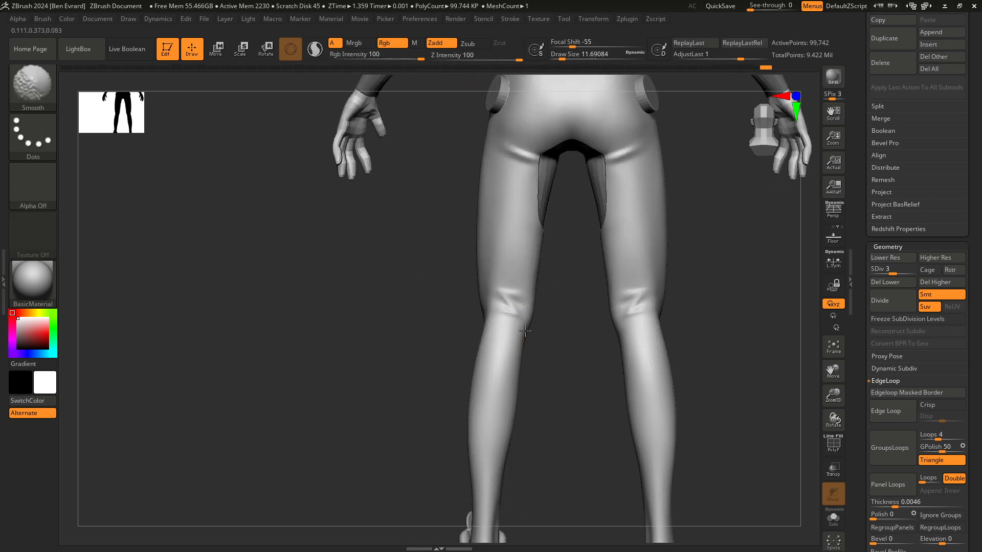
left_click_drag(514, 297, 530, 301, "shift")
Step: Sharpen the folds beneath the buttocks at a draw size of about 8.4 and soften the folds behind the knees
right_click_drag(536, 286, 523, 369, "alt")
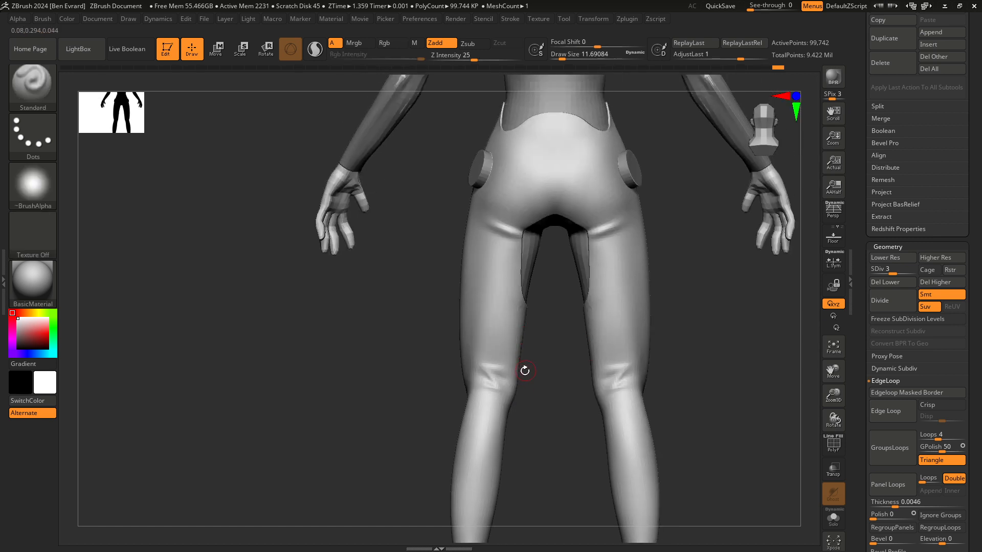
right_click_drag(536, 250, 541, 286, "ctrl")
key("space")
left_click_drag(525, 192, 511, 192)
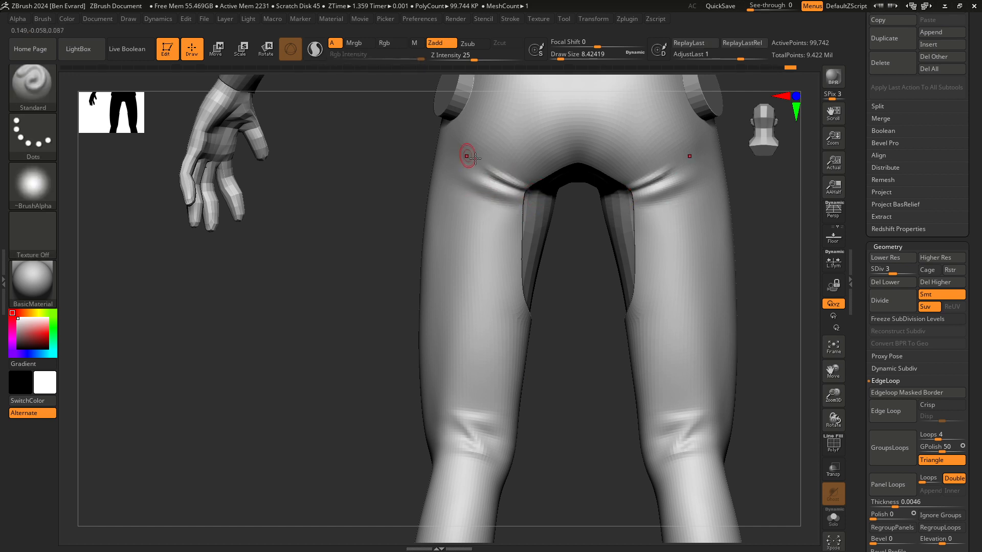
right_click_drag(544, 187, 571, 262, "ctrl")
mouse_move(552, 276)
right_mouse_down("ctrl")
mouse_move(536, 335)
mouse_move(493, 353)
mouse_move(490, 370)
right_mouse_up("ctrl")
left_click_drag(491, 370, 501, 399, "shift")
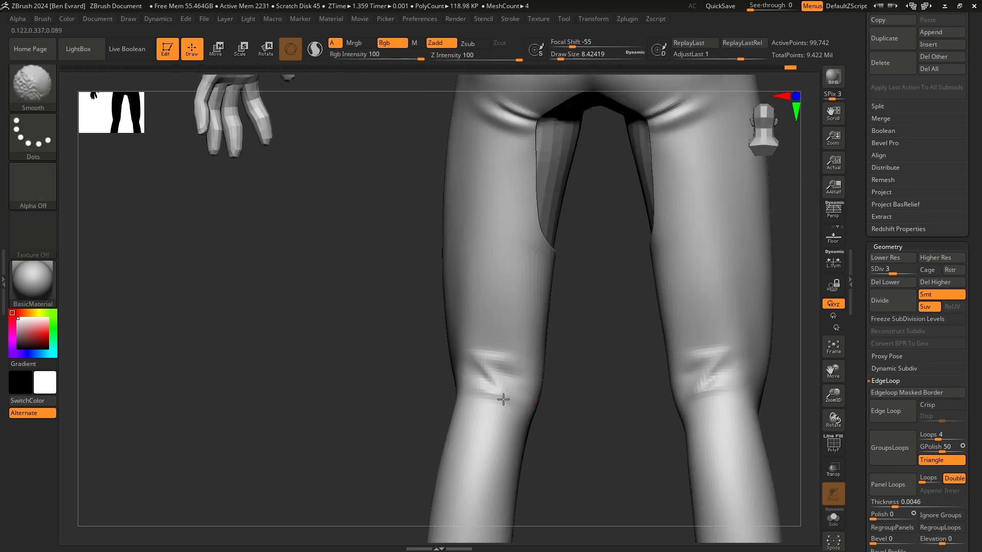
Step: Sculpt small horizontal folds around the ankle just above the shoe collar and smooth them
mouse_move(539, 416)
right_mouse_down("ctrl")
mouse_move(551, 392)
mouse_move(610, 429)
mouse_move(578, 346)
mouse_move(535, 350)
right_mouse_up("ctrl")
right_click_drag(534, 350, 550, 406, "ctrl")
mouse_move(549, 407)
right_mouse_down("alt")
mouse_move(522, 331)
mouse_move(499, 309)
mouse_move(526, 340)
right_mouse_up("alt")
left_click(526, 340, "ctrl+shift")
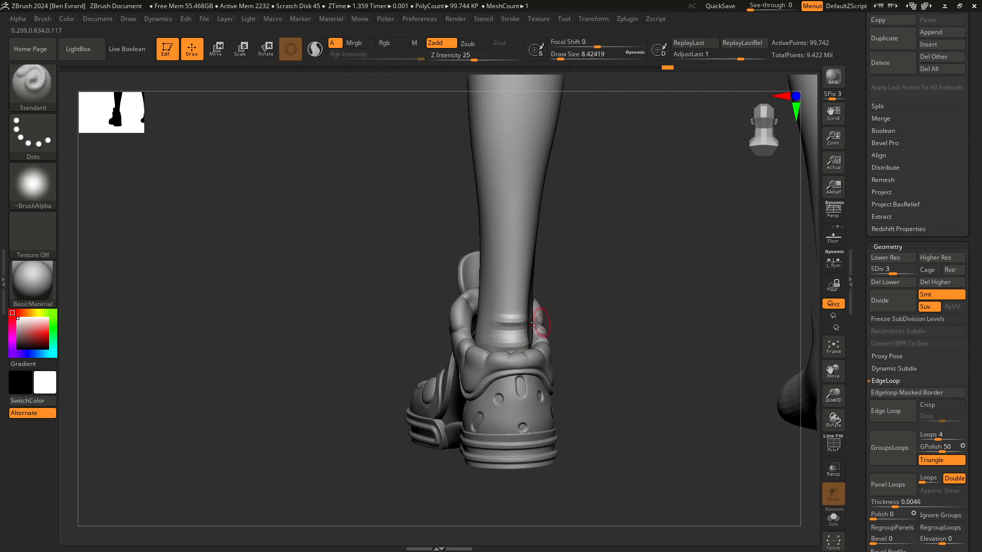
mouse_move(492, 335)
left_mouse_down("shift")
mouse_move(493, 314)
mouse_move(532, 333)
left_mouse_up("shift")
mouse_move(532, 334)
right_mouse_down()
mouse_move(595, 338)
mouse_move(565, 324)
right_mouse_up()
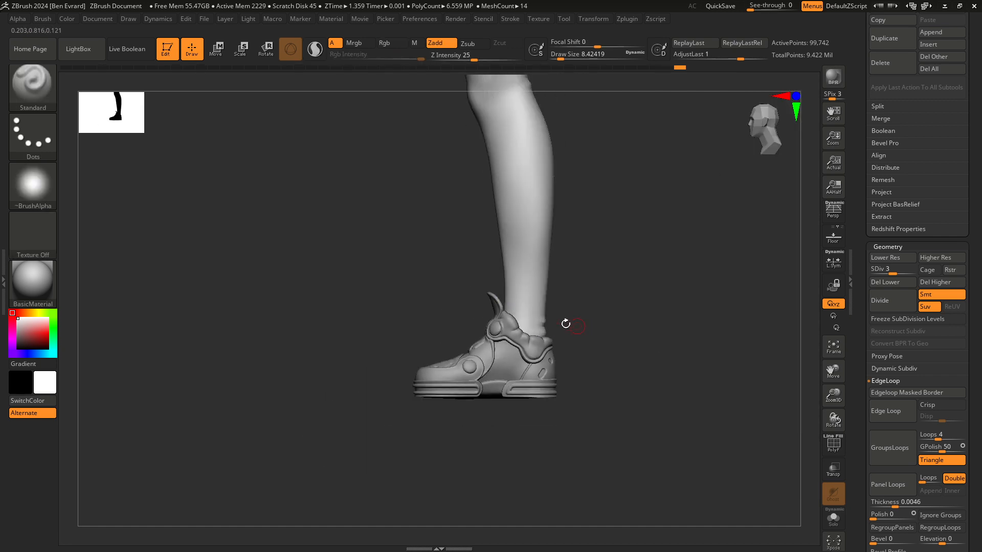
key("ctrl")
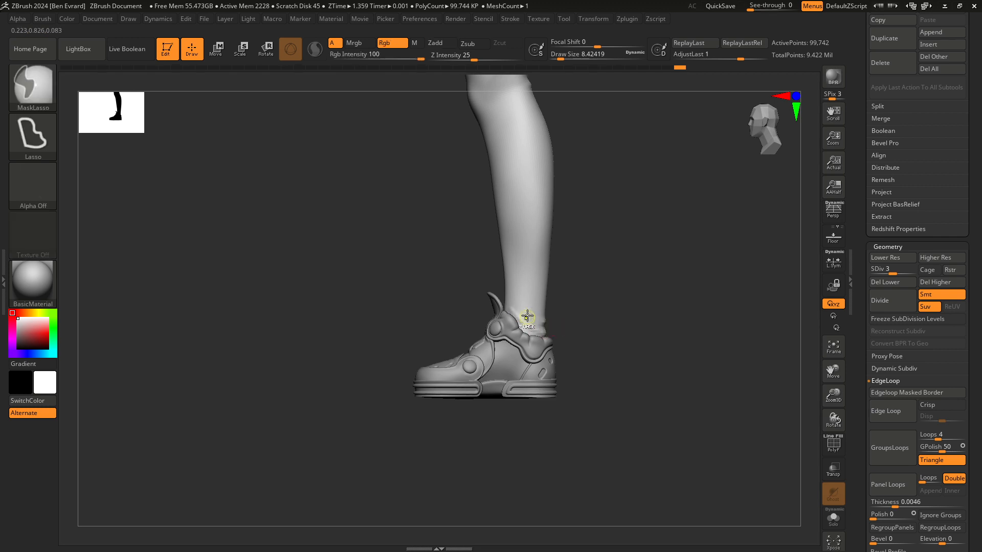
mouse_move(593, 341)
right_mouse_down()
mouse_move(554, 326)
mouse_move(595, 345)
right_mouse_up()
key("ctrl")
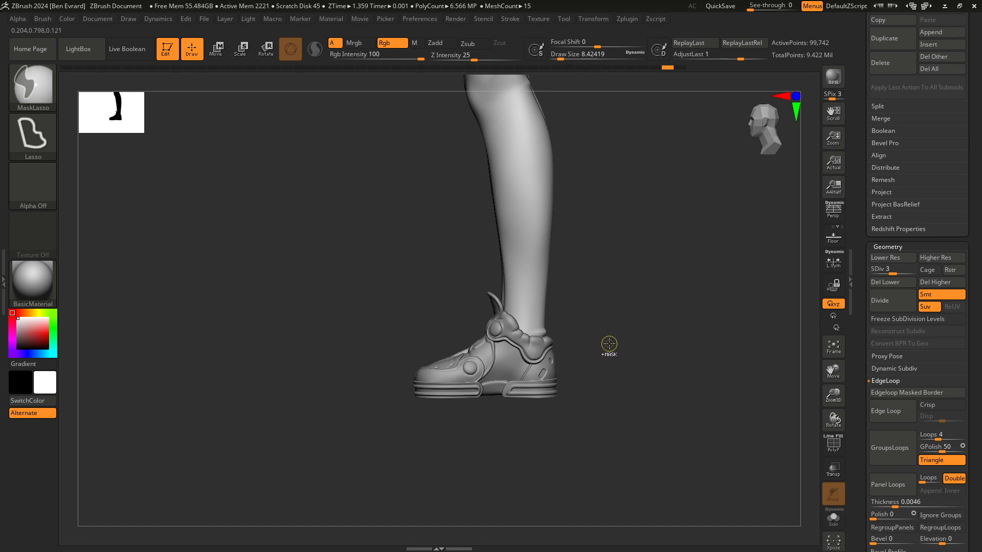
Step: Try extending the upper knee folds to the inner edges of the knees and smoothing them
mouse_move(580, 252)
right_mouse_down("alt")
mouse_move(608, 298)
mouse_move(623, 278)
mouse_move(614, 296)
mouse_move(530, 280)
mouse_move(581, 265)
right_mouse_up("alt")
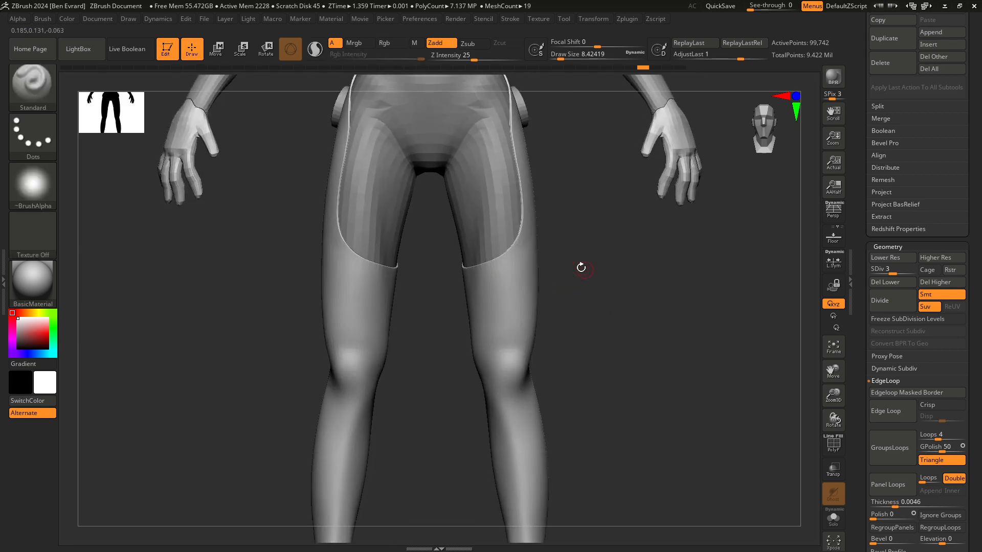
mouse_move(626, 332)
right_mouse_down()
mouse_move(561, 324)
mouse_move(542, 333)
mouse_move(532, 338)
mouse_move(532, 383)
mouse_move(510, 313)
right_mouse_up()
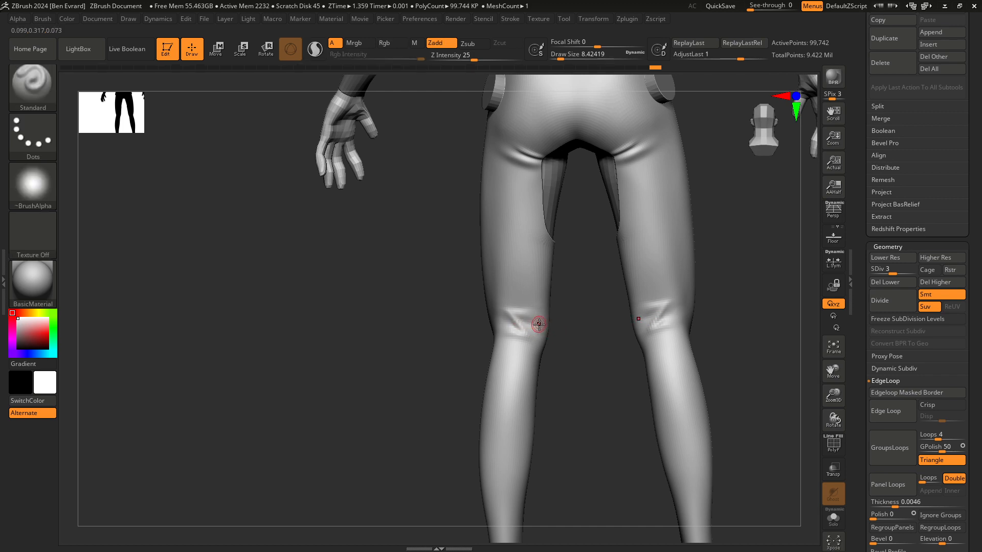
key("shift")
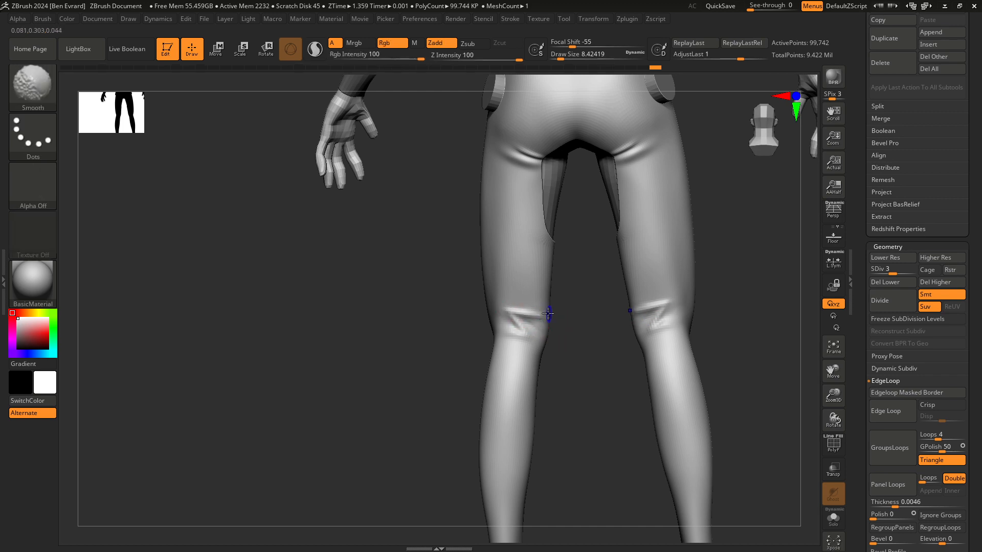
mouse_move(510, 308)
left_mouse_down()
mouse_move(534, 310)
mouse_move(519, 329)
mouse_move(512, 315)
left_mouse_up()
key("shift")
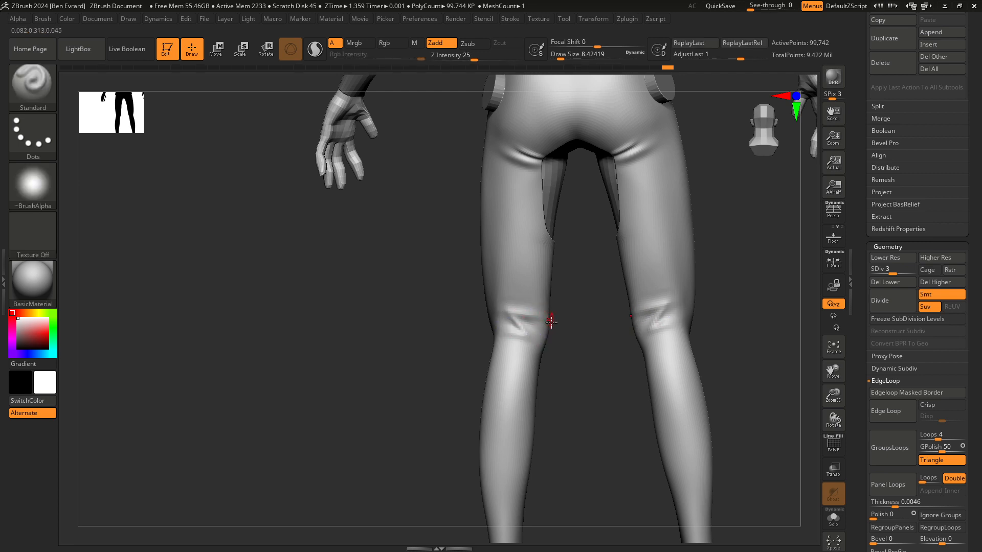
mouse_move(552, 323)
right_mouse_down("ctrl")
mouse_move(566, 351)
mouse_move(608, 344)
mouse_move(544, 333)
mouse_move(597, 300)
right_mouse_up("ctrl")
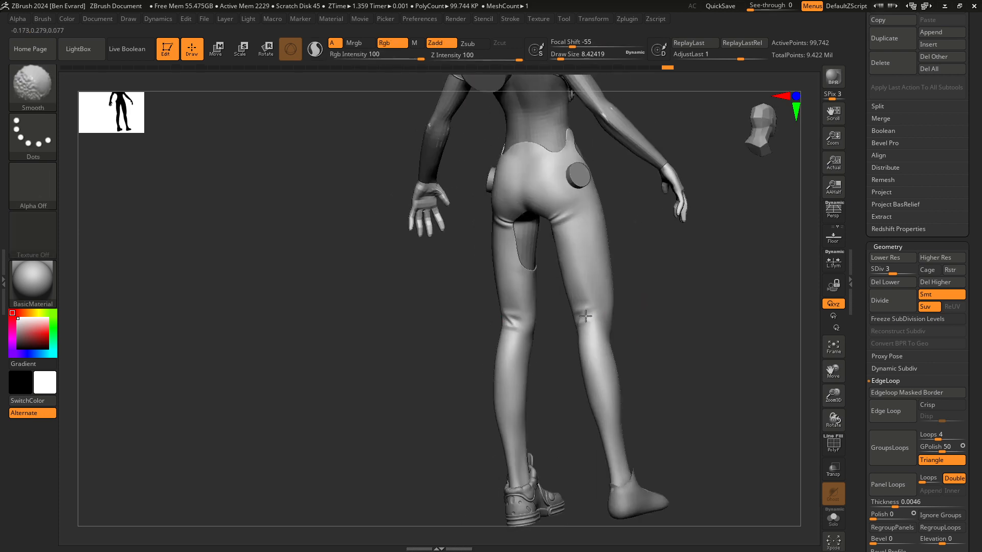
Step: Clear the existing folds from the backs of the knees and raise the draw size to about 18.5
mouse_move(547, 351)
right_mouse_down()
mouse_move(565, 339)
mouse_move(630, 342)
right_mouse_up()
mouse_move(565, 333)
right_mouse_down()
mouse_move(607, 340)
mouse_move(574, 347)
mouse_move(589, 361)
mouse_move(479, 307)
right_mouse_up()
key("space")
left_click_drag(479, 307, 484, 306)
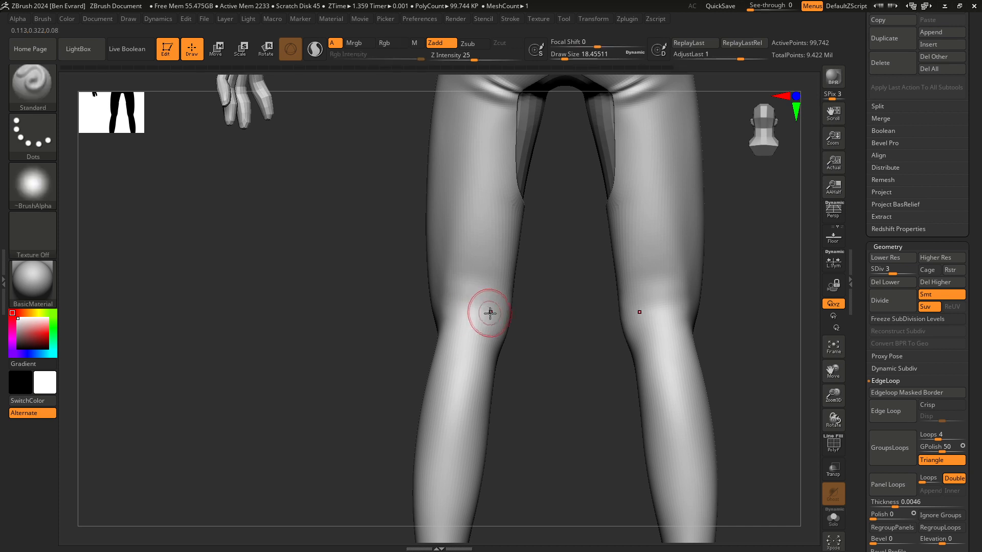
Step: Sculpt new horizontal folds across the backs of the knees at a draw size of about 6.6, undoing the stray stroke
key("space")
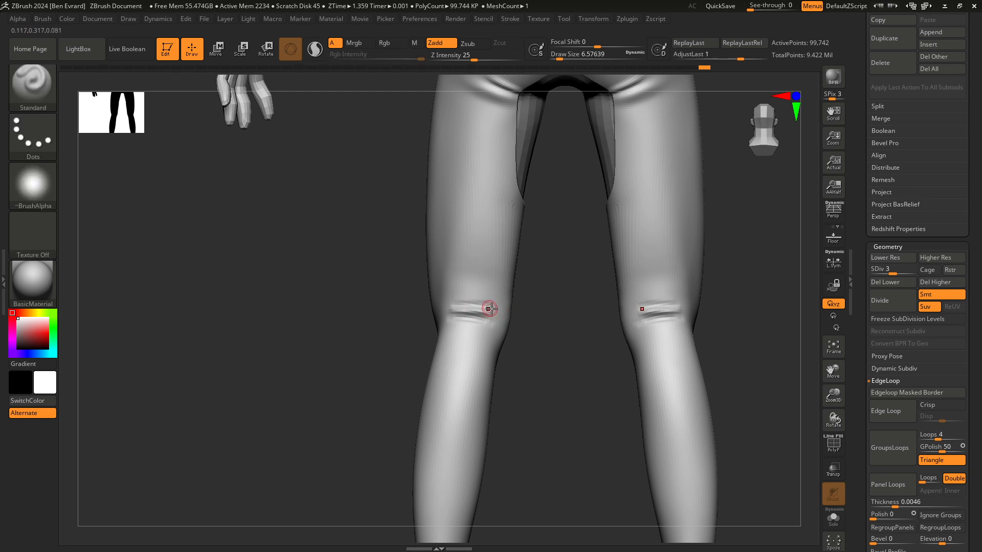
left_click_drag(459, 299, 477, 300, "shift")
key("space")
mouse_move(485, 297)
left_mouse_down()
mouse_move(452, 297)
mouse_move(504, 321)
left_mouse_up()
key("ctrl+z")
Step: Add a lower horizontal fold behind each knee at a draw size of about 7.5, and enlarge the brush to about 12.9
mouse_move(468, 328)
right_mouse_down("ctrl")
mouse_move(501, 351)
mouse_move(596, 377)
mouse_move(590, 361)
mouse_move(511, 356)
right_mouse_up("ctrl")
mouse_move(439, 336)
right_mouse_down("ctrl")
mouse_move(436, 324)
mouse_move(484, 346)
mouse_move(468, 342)
right_mouse_up("ctrl")
key("space")
left_click(427, 322)
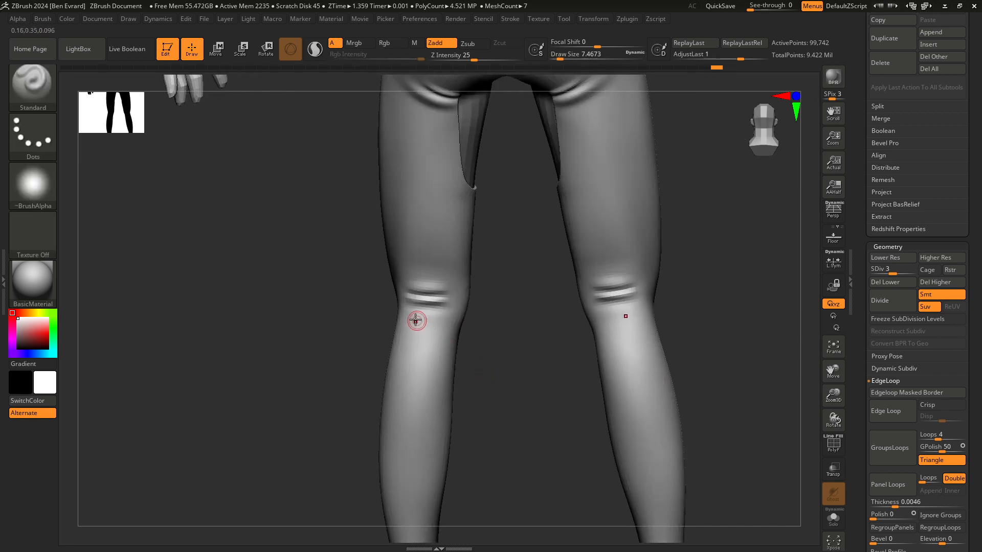
key("space")
left_click(416, 318)
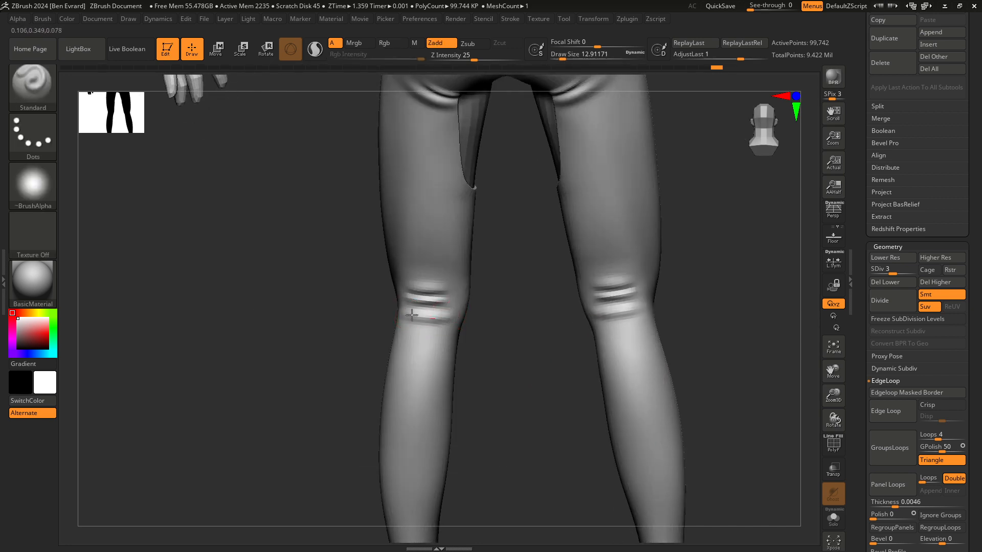
Step: Soften and blend the horizontal knee folds into the legs with the Smooth brush at a draw size of about 21.6
right_click_drag(475, 324, 421, 333)
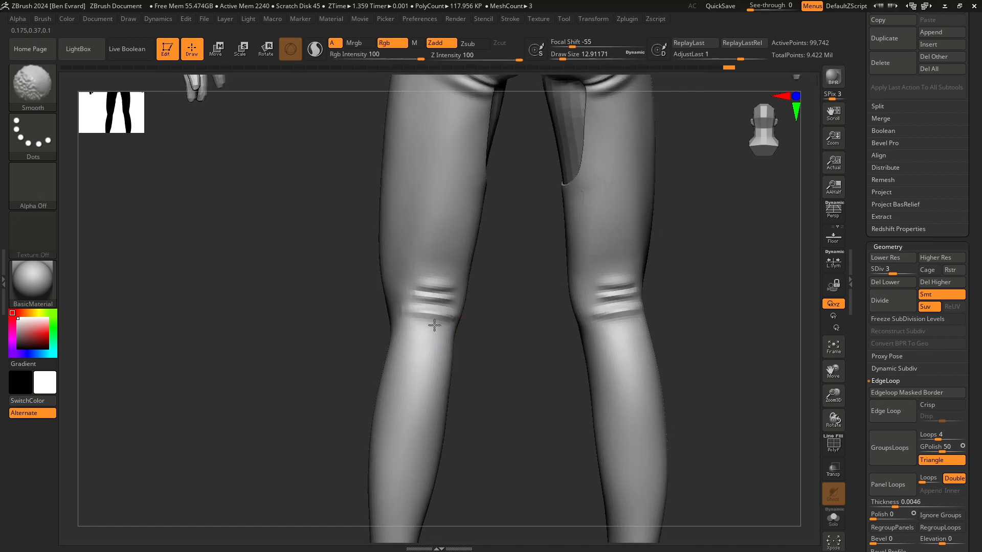
mouse_move(451, 344)
right_mouse_down()
mouse_move(455, 329)
mouse_move(482, 373)
mouse_move(556, 357)
mouse_move(444, 296)
mouse_move(449, 324)
right_mouse_up()
mouse_move(416, 294)
right_mouse_down()
mouse_move(495, 331)
mouse_move(443, 340)
mouse_move(462, 334)
mouse_move(422, 296)
right_mouse_up()
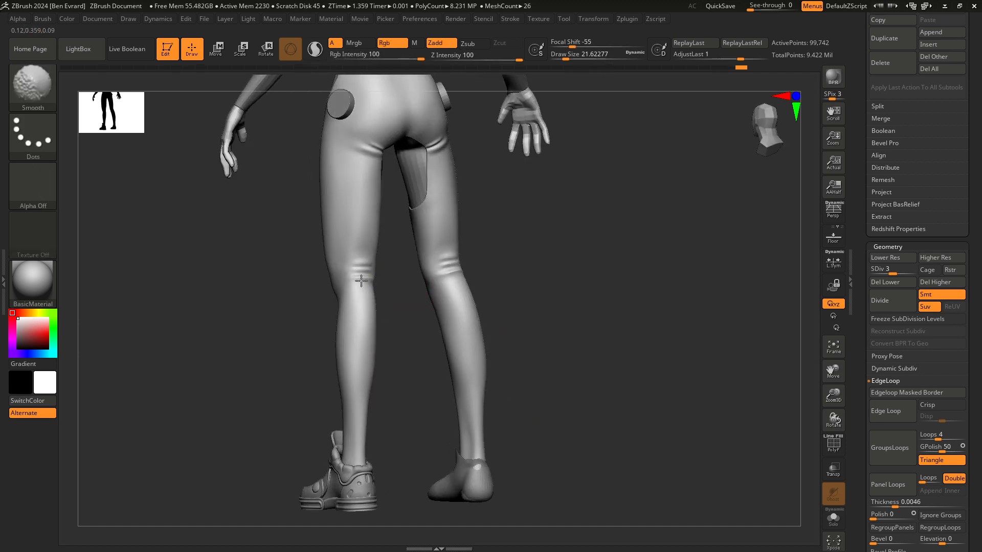
right_click_drag(361, 281, 373, 287, "shift")
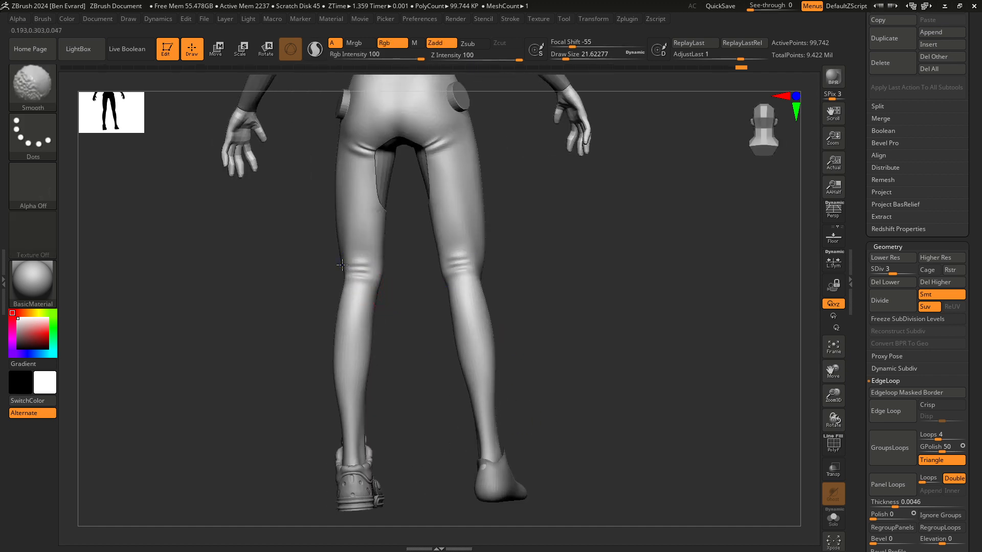
left_click_drag(345, 267, 372, 275, "shift")
Step: Delete the plain cylinder disc subtool on the hips
mouse_move(425, 317)
right_mouse_down("ctrl")
mouse_move(462, 331)
mouse_move(458, 314)
mouse_move(513, 331)
mouse_move(569, 308)
mouse_move(522, 302)
mouse_move(524, 312)
mouse_move(521, 280)
mouse_move(541, 335)
mouse_move(531, 306)
mouse_move(620, 322)
mouse_move(554, 254)
mouse_move(593, 331)
mouse_move(627, 307)
right_mouse_up("ctrl")
right_click_drag(582, 280, 609, 281)
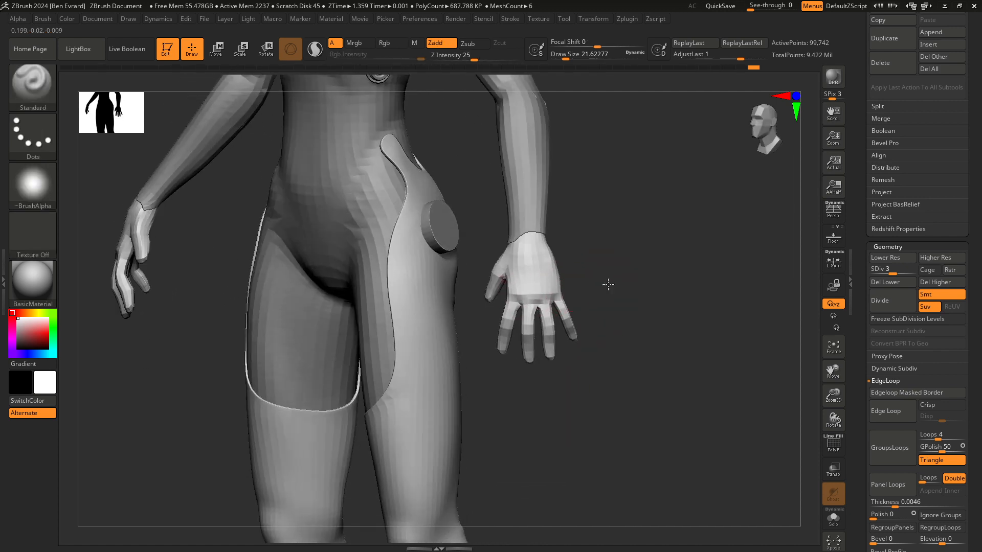
left_click(445, 226, "alt")
right_click_drag(473, 224, 517, 285)
scroll(970, 271, "up", 5)
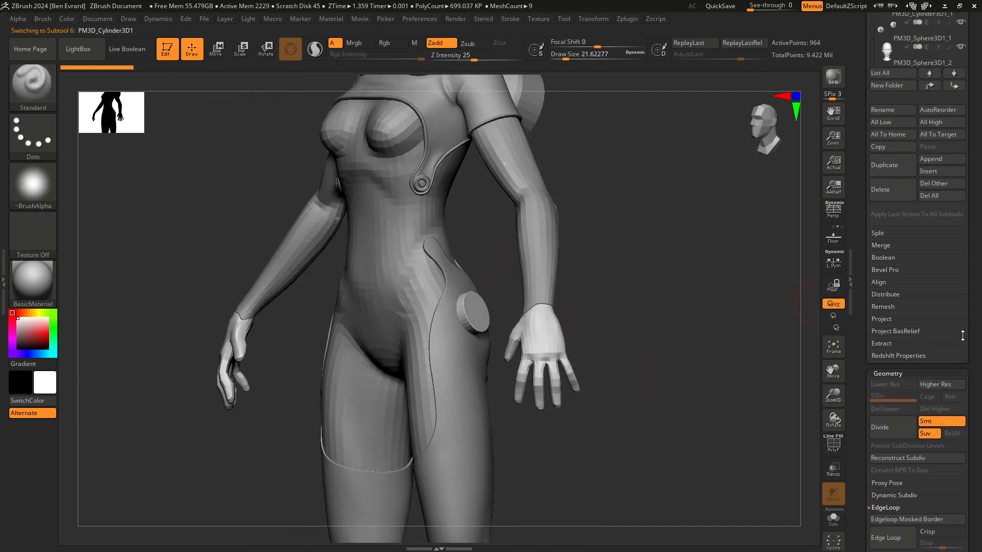
left_click(897, 225)
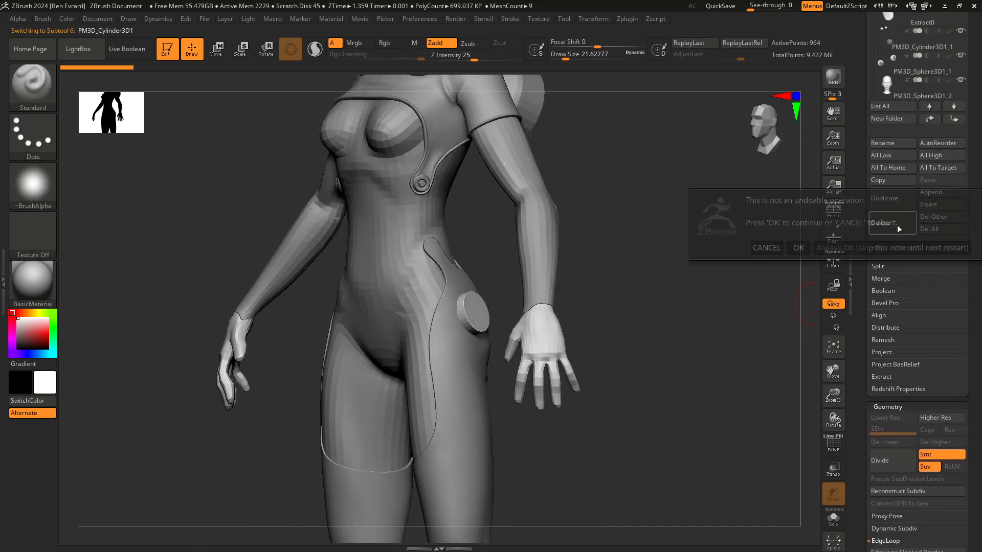
left_click(798, 247)
Step: Duplicate the ringed connector at the end of the chest strap and move the enlarged copy down to the hips
left_click(432, 176, "alt")
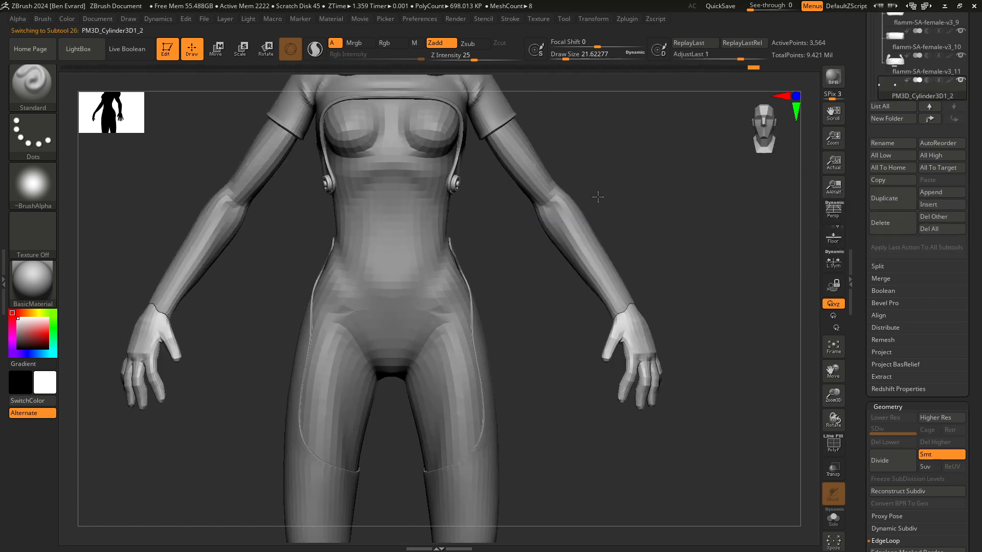
right_click_drag(433, 175, 429, 151, "shift")
left_click(217, 49)
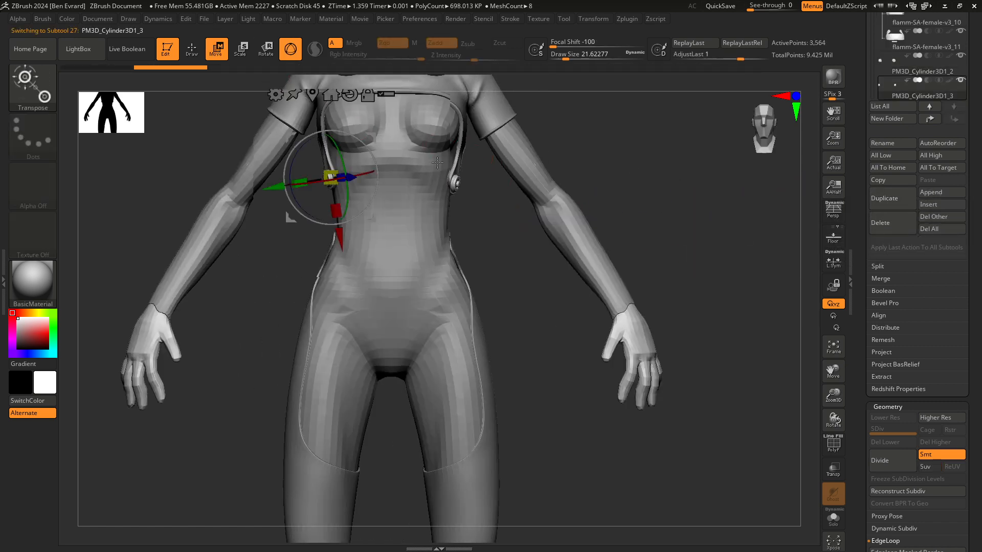
left_click_drag(357, 206, 619, 263)
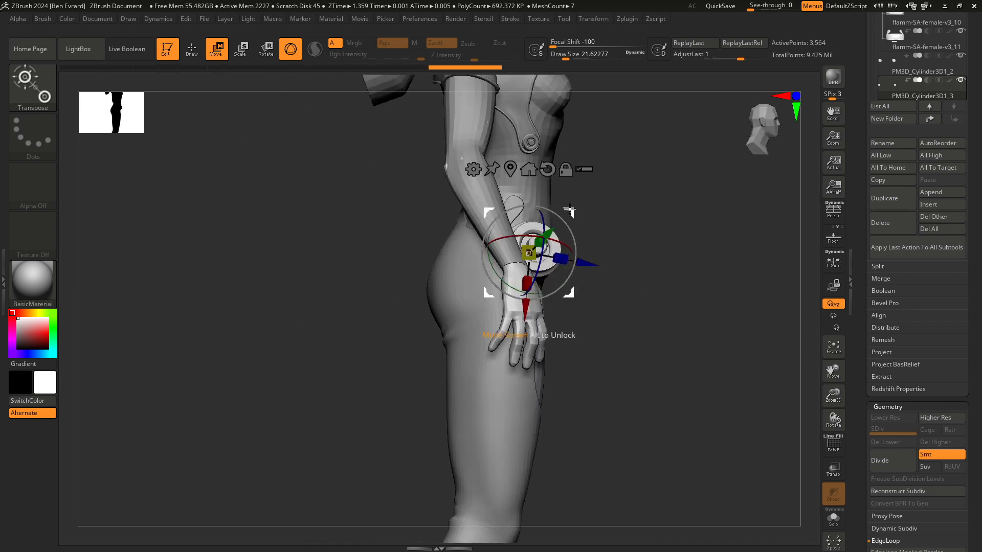
Step: Shift the duplicated connector back onto the side of the hip and keep it as the active subtool
left_click_drag(569, 209, 479, 276)
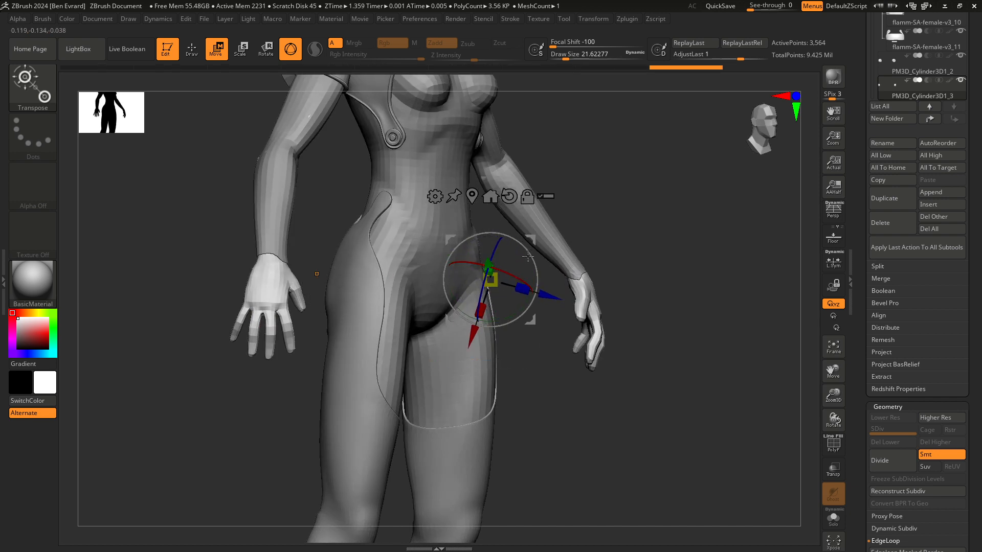
left_click_drag(528, 256, 587, 197)
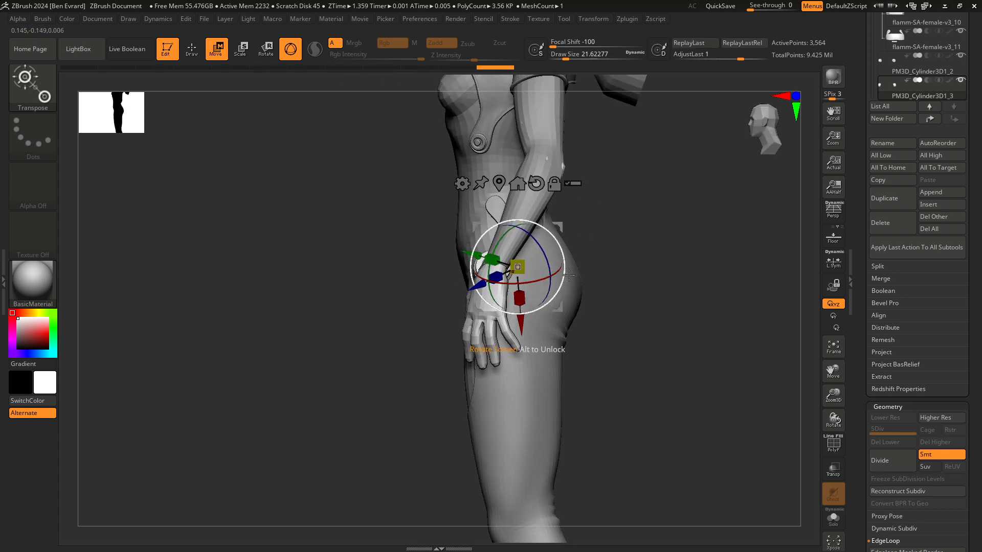
left_click_drag(569, 275, 507, 179)
left_click(507, 177)
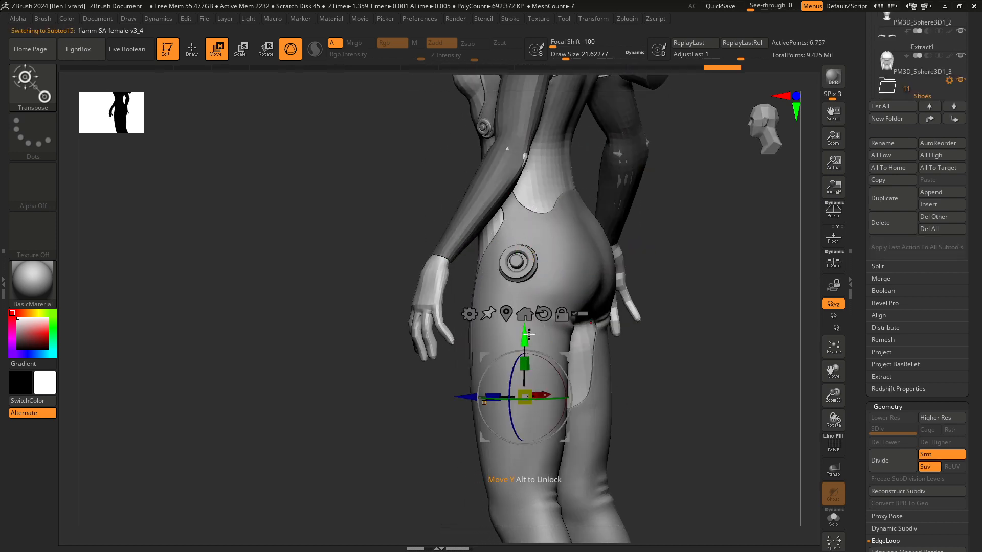
left_click(517, 261)
left_click(498, 181)
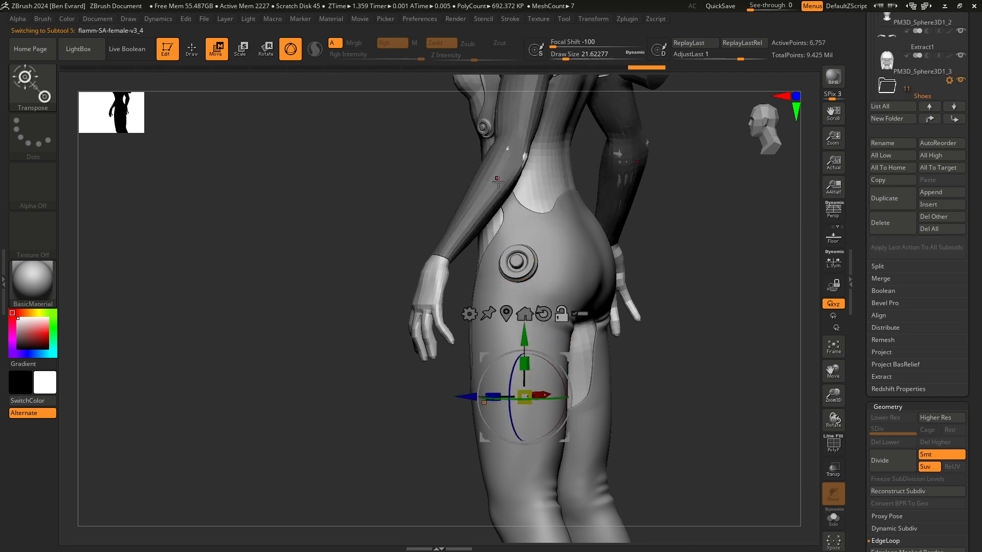
left_click(519, 270)
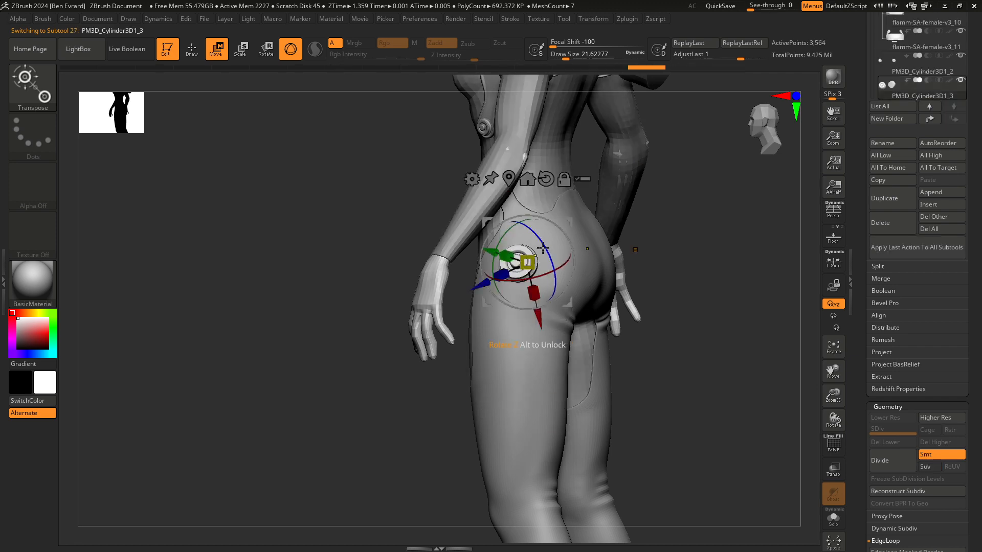
Step: Seat the hip connector against the leggings and scale it up slightly by a factor of about 1.1
right_click_drag(542, 248, 615, 354, "ctrl")
left_click_drag(738, 441, 737, 346)
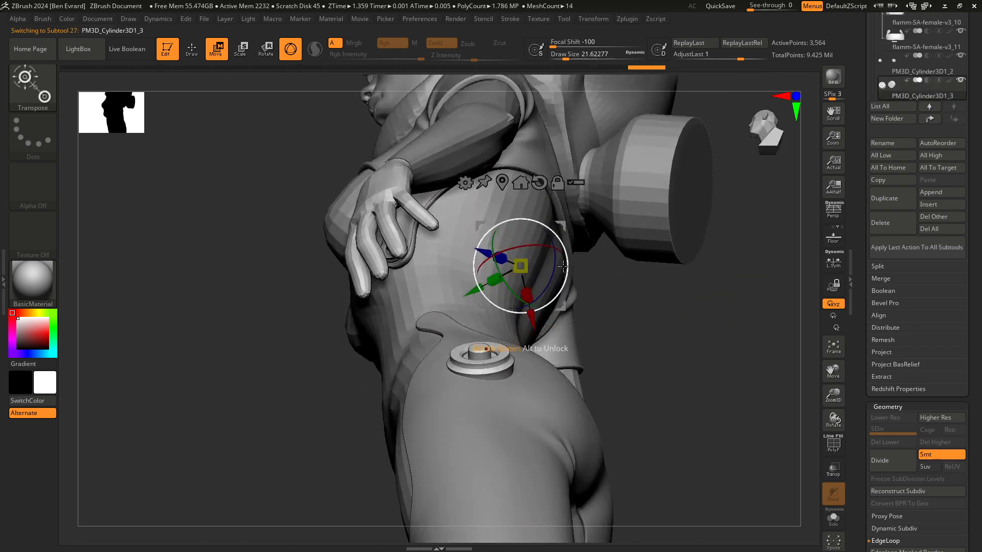
left_click(525, 186)
mouse_move(516, 339)
left_mouse_down()
mouse_move(538, 317)
mouse_move(522, 335)
left_mouse_up()
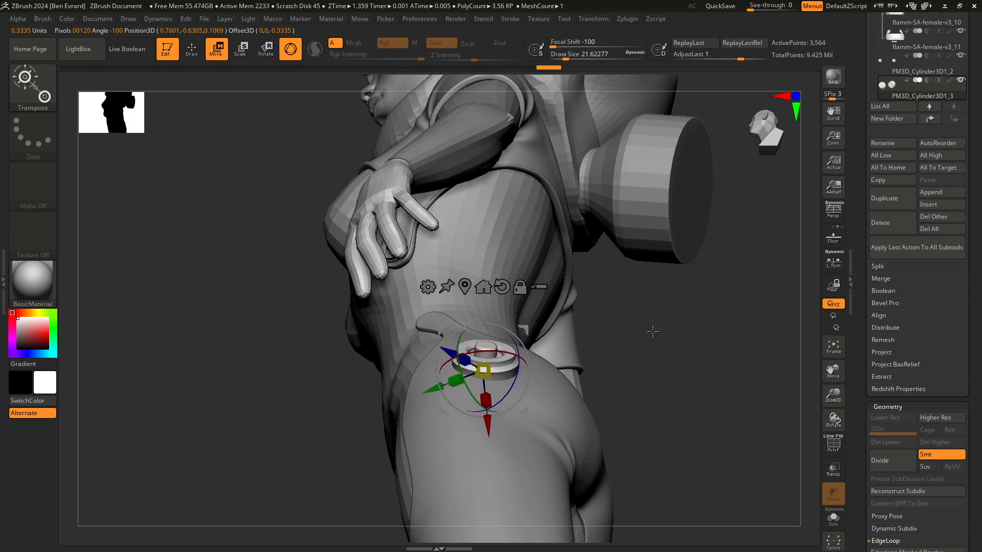
left_click_drag(651, 330, 463, 281, "shift")
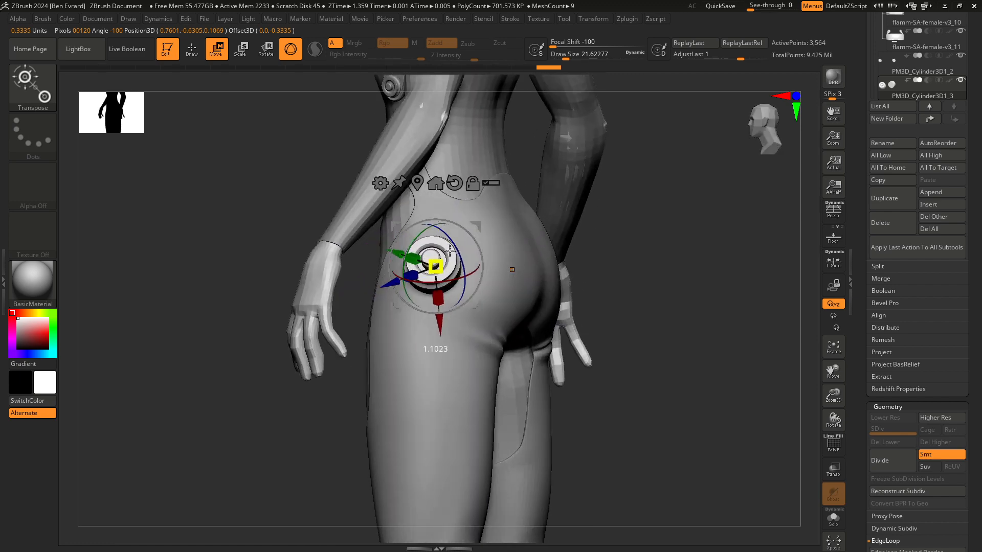
left_click_drag(476, 225, 483, 214)
Step: Move the hip connector inward so its base sinks into the hip, and rotate it by about 2.5 degrees
left_click(649, 307, "ctrl")
left_click_drag(649, 307, 636, 214)
left_click_drag(637, 215, 647, 266, "alt")
right_click_drag(432, 149, 468, 241, "alt")
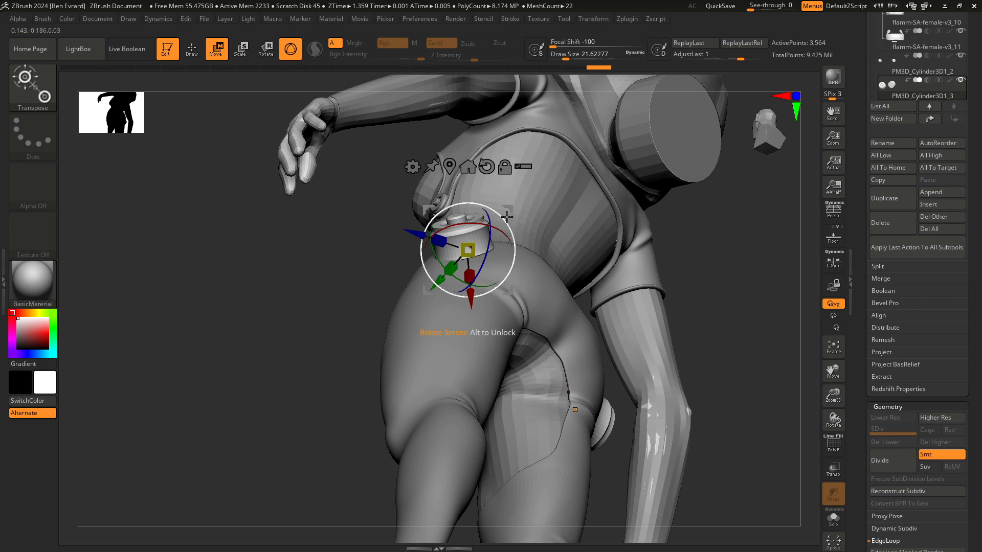
left_click_drag(509, 211, 512, 230)
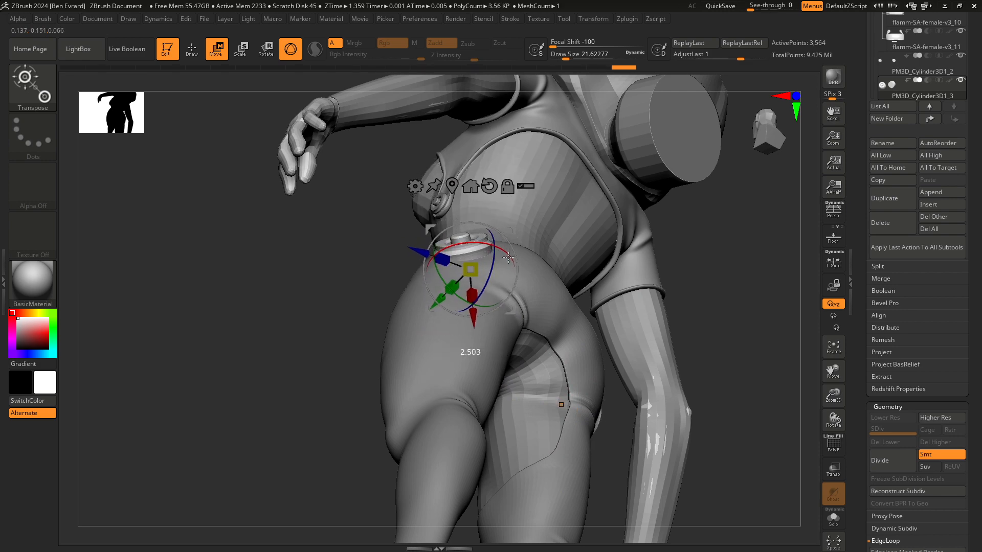
Step: Tilt the hip connector by about -3.6 degrees to follow the hip surface and adjust its placement
left_click_drag(712, 255, 659, 246)
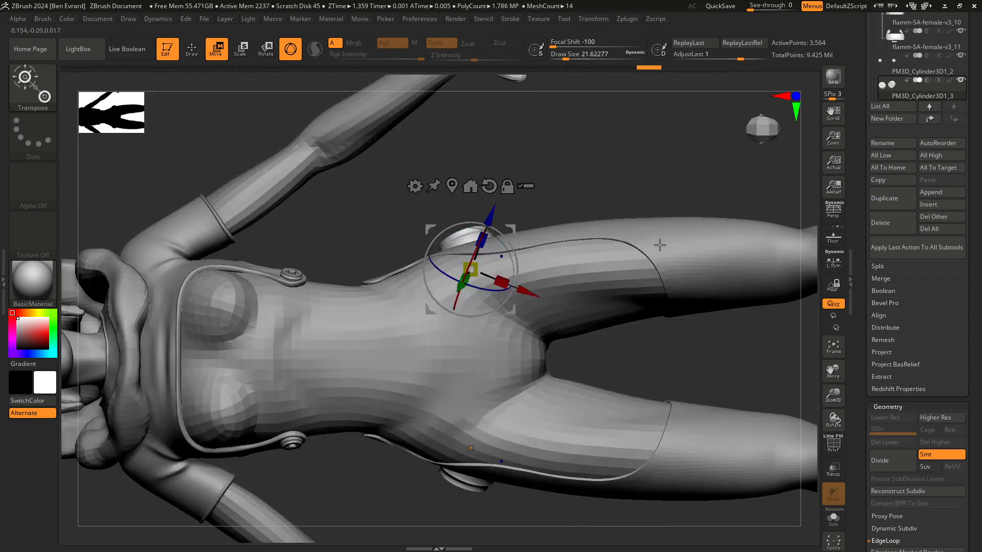
left_click_drag(593, 183, 545, 232)
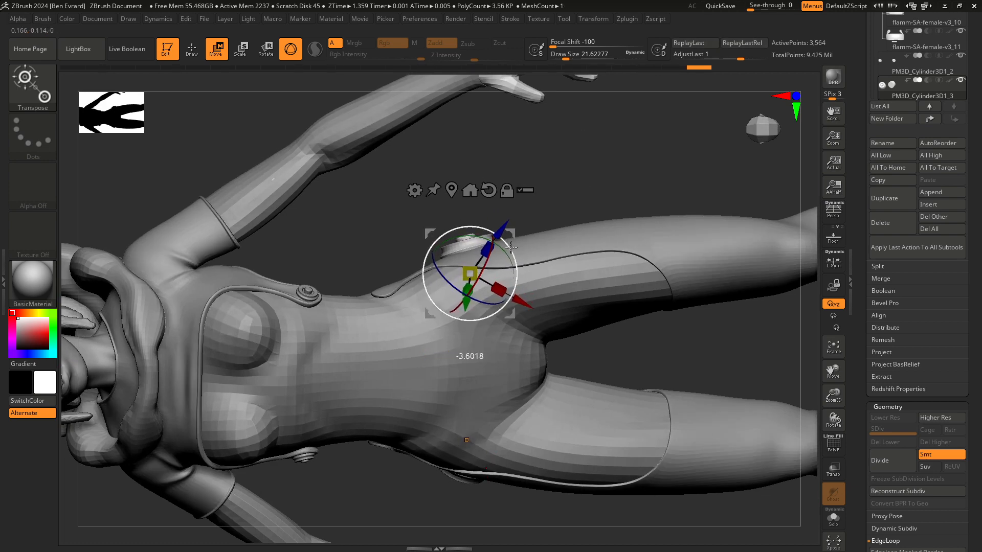
left_click_drag(510, 248, 511, 249)
left_click_drag(581, 192, 529, 341)
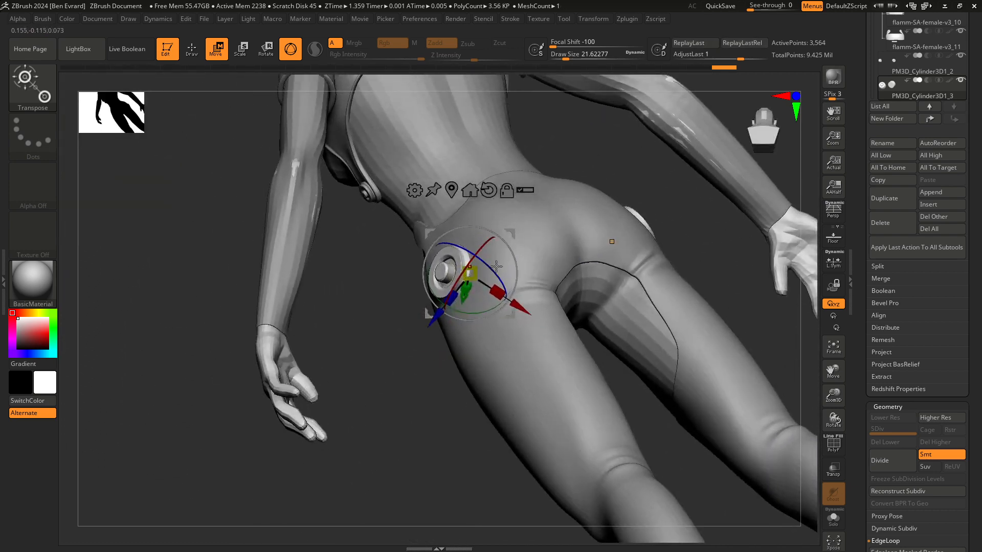
left_click_drag(496, 266, 493, 270)
Step: Nudge the hip connector's position on the side of the hip and undo the last shift
right_click_drag(429, 413, 521, 383)
right_click_drag(521, 384, 609, 384, "ctrl")
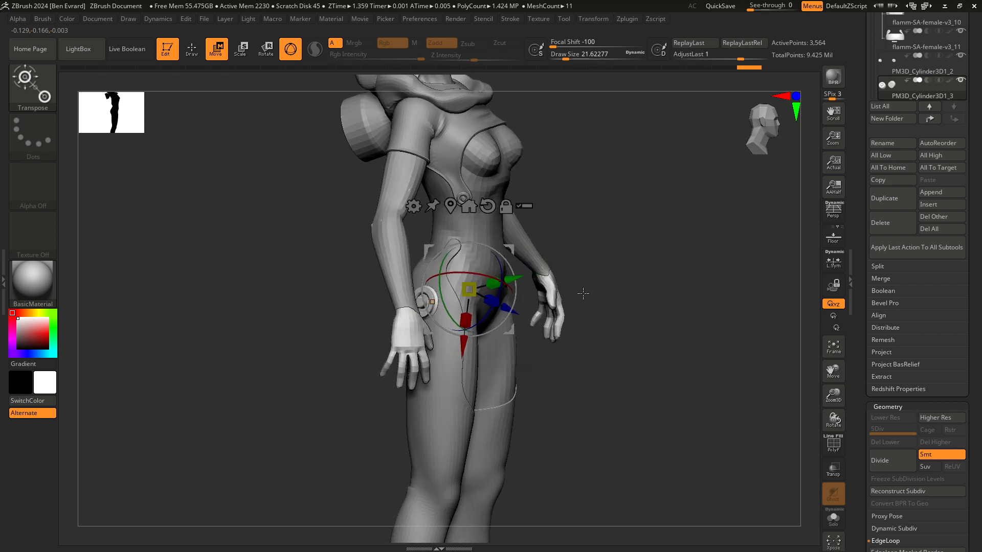
right_click_drag(605, 289, 617, 288)
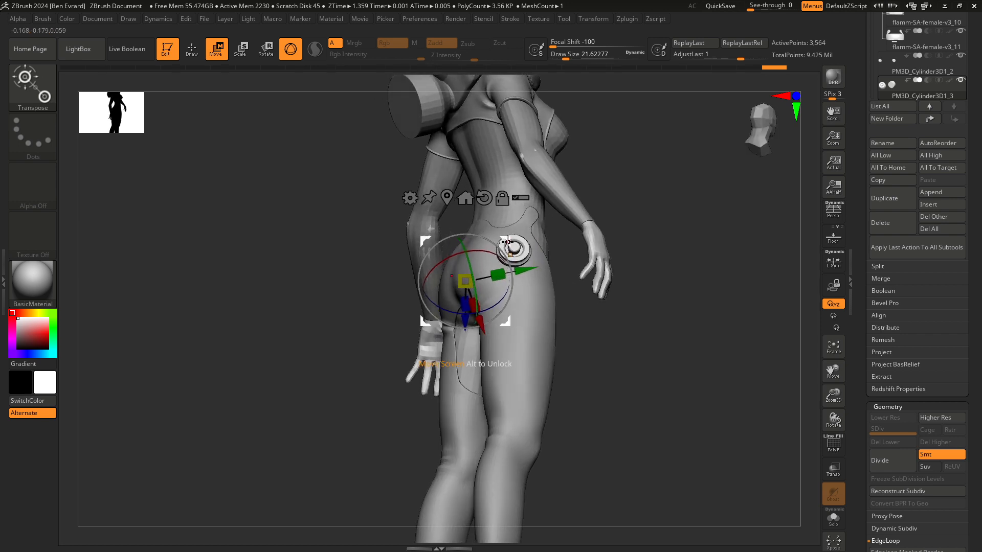
mouse_move(594, 321)
right_mouse_down()
mouse_move(594, 282)
mouse_move(596, 305)
mouse_move(558, 287)
right_mouse_up()
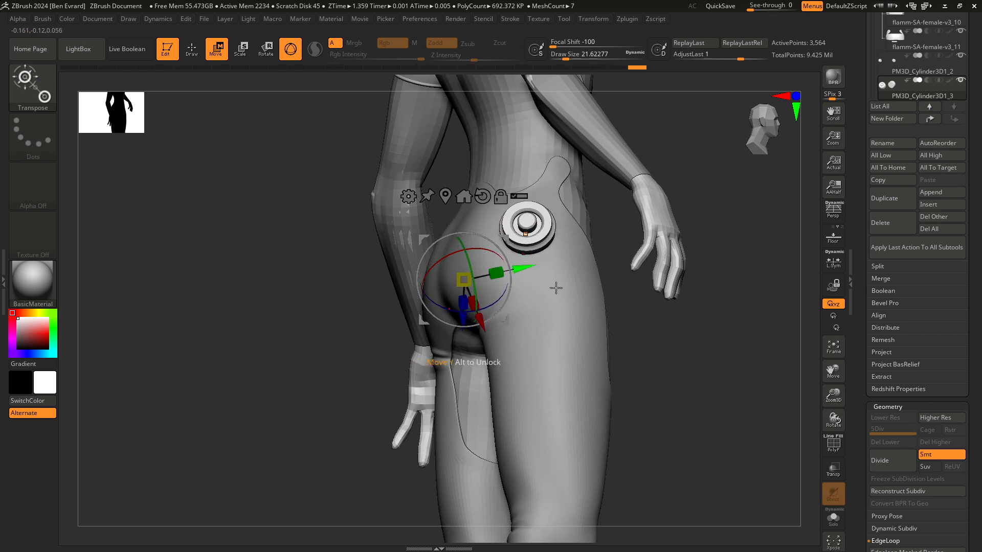
right_click_drag(640, 327, 642, 267)
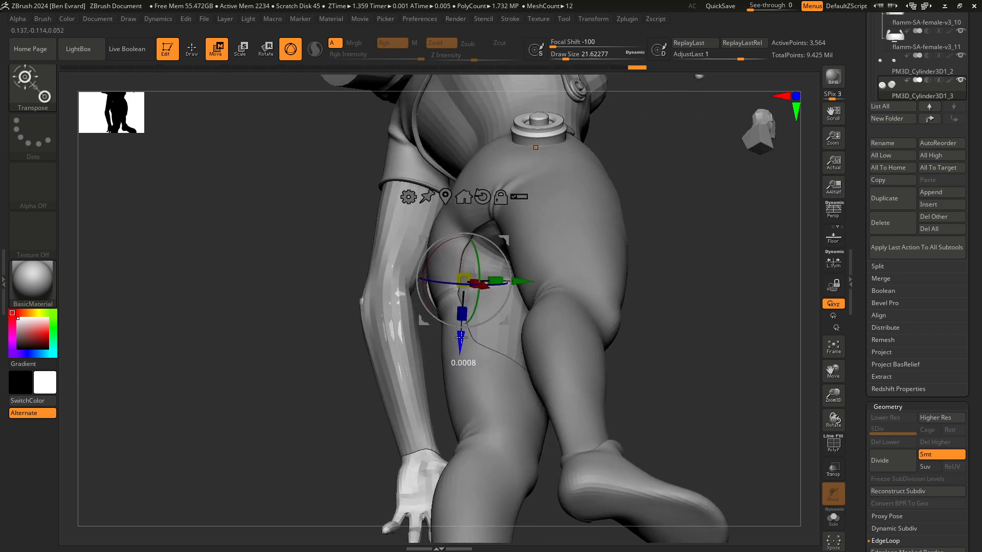
left_click_drag(461, 337, 461, 337)
mouse_move(506, 243)
left_mouse_down()
mouse_move(505, 255)
mouse_move(508, 233)
left_mouse_up()
key("ctrl+z")
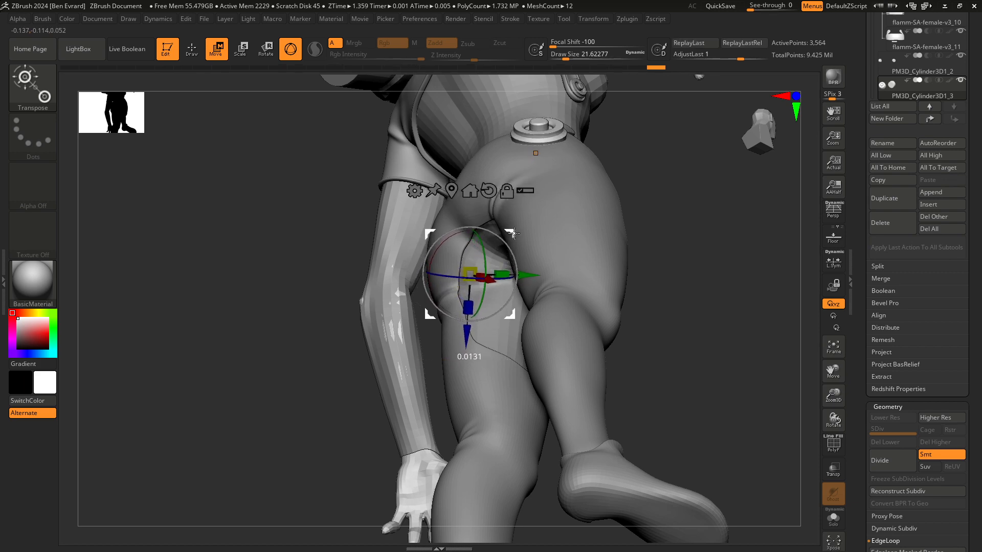
Step: Refine the hip connector's rotation by about -0.6 degrees and nudge it flush with the leggings
right_click_drag(632, 187, 523, 256)
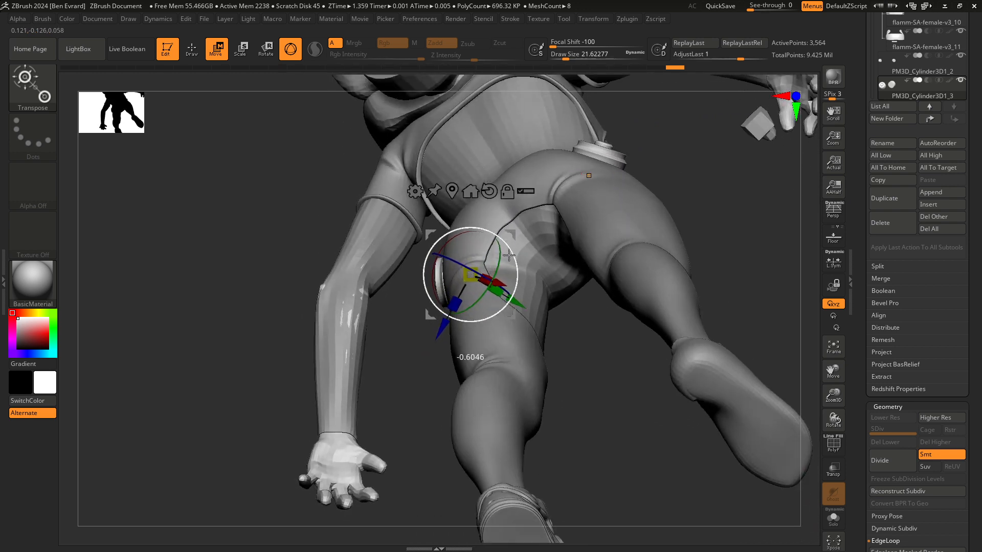
left_click_drag(510, 247, 509, 230)
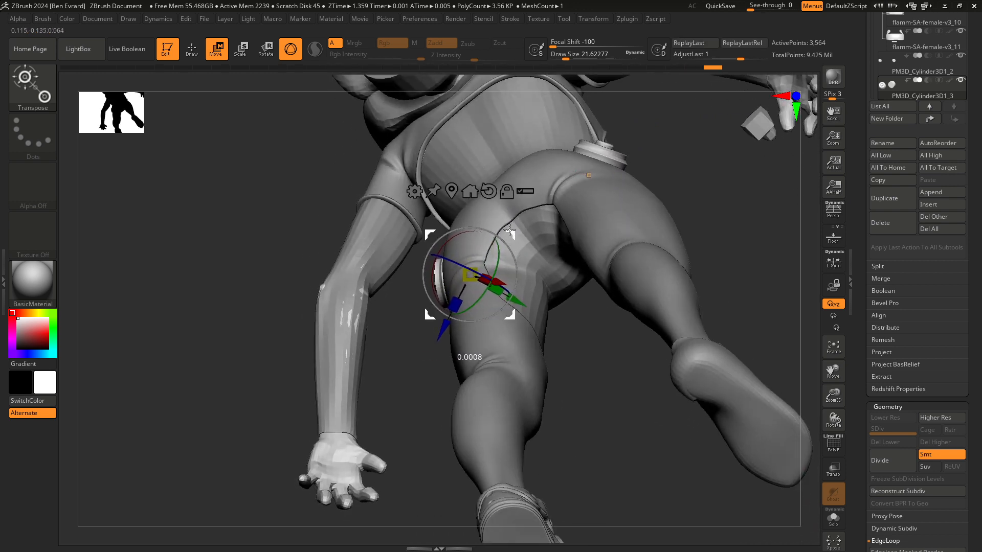
right_click_drag(589, 336, 647, 309)
right_click_drag(578, 353, 516, 322, "shift")
right_click_drag(517, 322, 608, 353, "ctrl")
right_click_drag(608, 353, 642, 384, "ctrl")
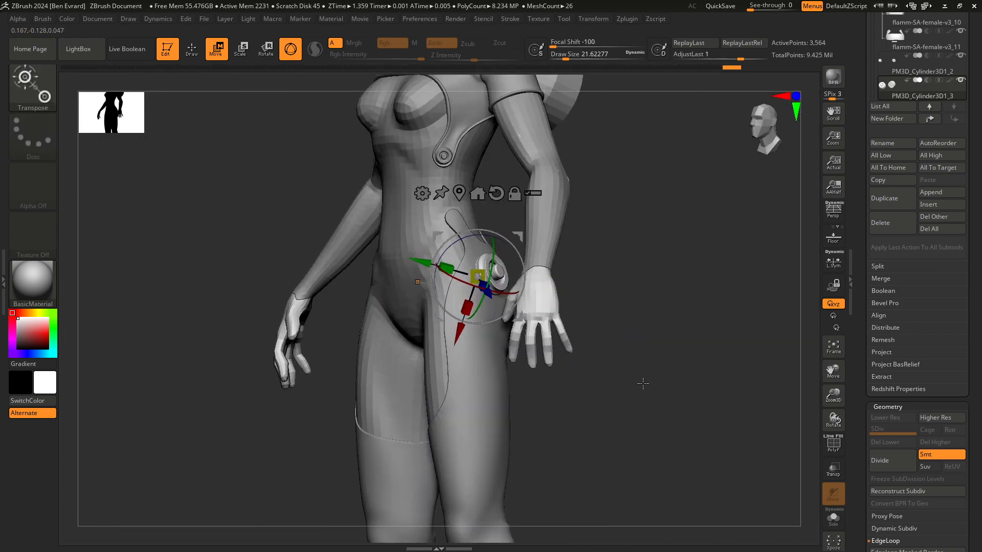
right_click_drag(667, 348, 712, 332)
left_click(878, 207)
right_click_drag(604, 276, 618, 263, "shift")
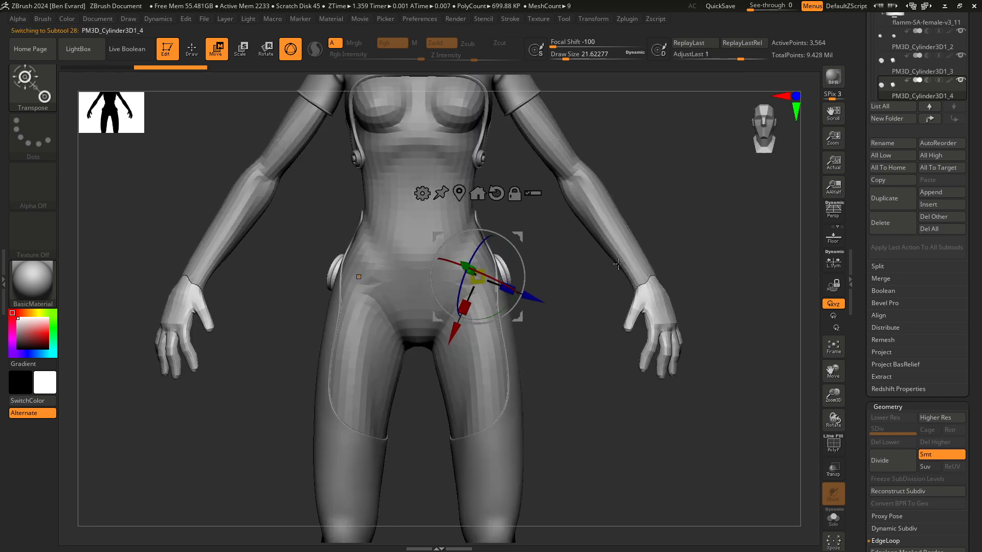
left_click(890, 223)
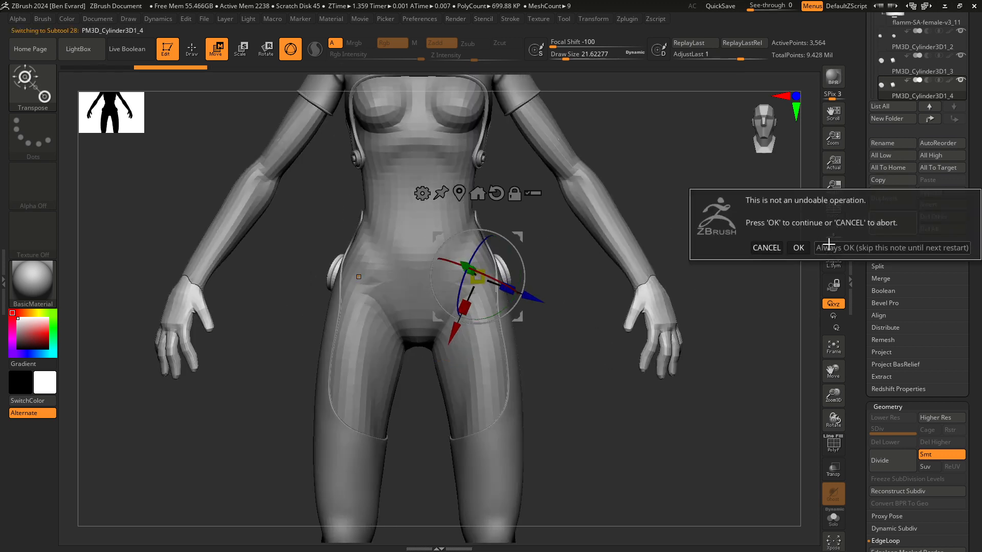
left_click(797, 249)
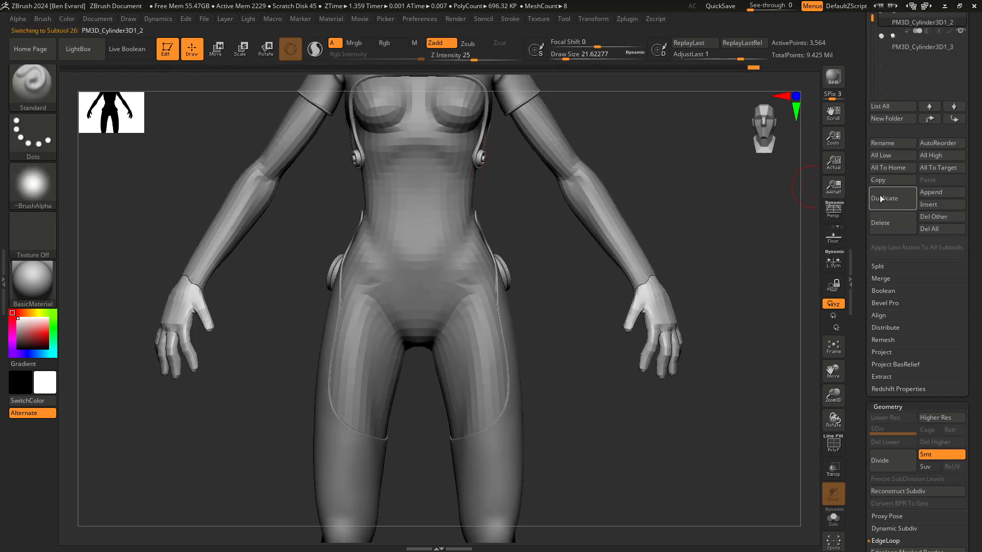
Step: Duplicate the small ringed connector on the chest strap and activate the Move gizmo on the copy
left_click(901, 202)
right_click_drag(520, 217, 280, 82, "ctrl")
key("w")
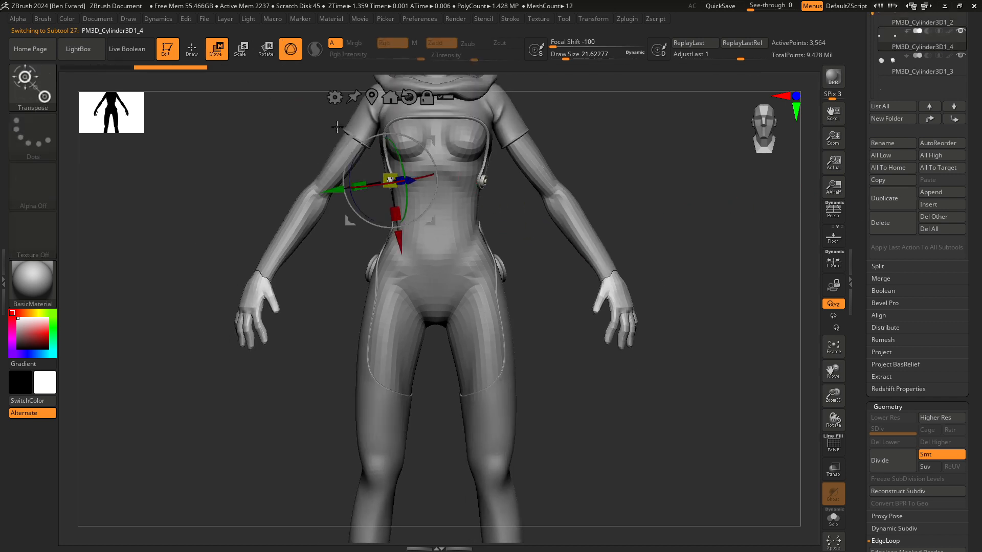
left_click_drag(390, 180, 398, 224)
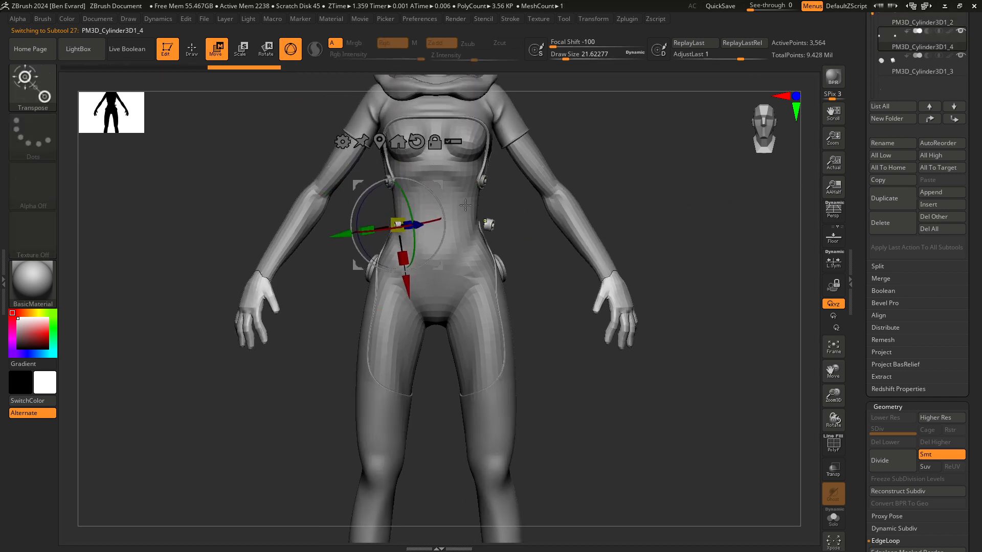
right_click_drag(432, 184, 462, 229)
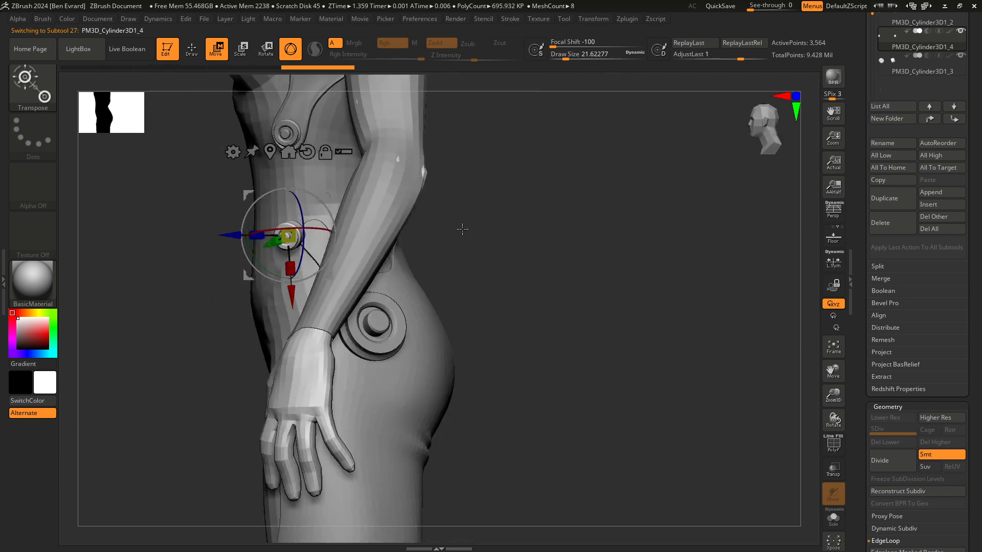
left_click_drag(328, 196, 340, 197)
mouse_move(331, 230)
left_mouse_down()
mouse_move(318, 228)
mouse_move(329, 224)
left_mouse_up()
right_click_drag(318, 230, 339, 235, "shift")
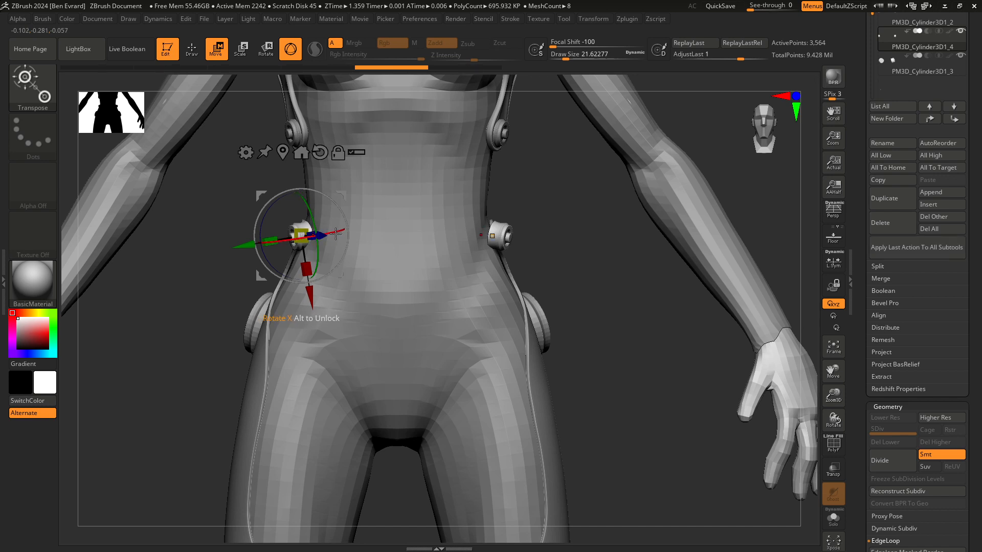
key("ctrl+z")
key("ctrl+z")
key("ctrl+z")
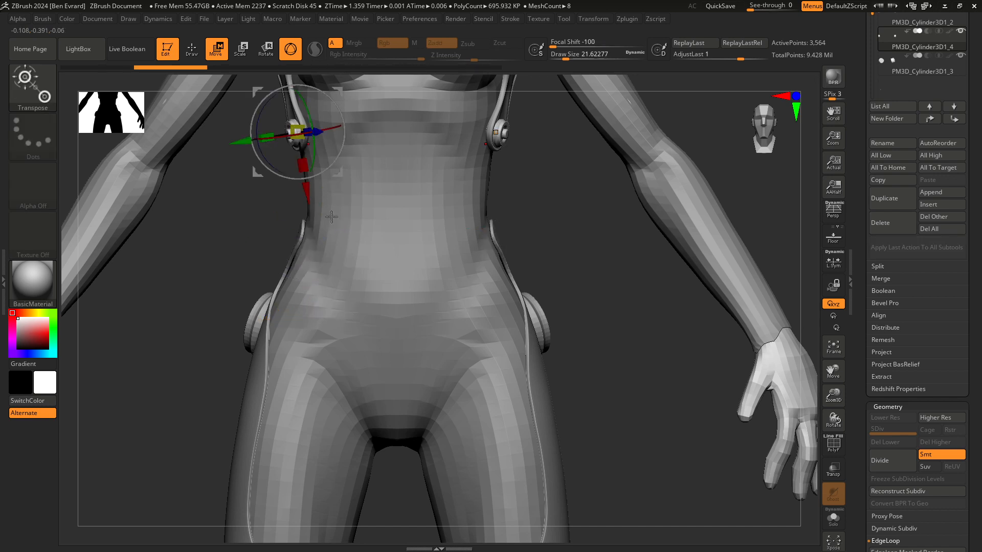
Step: Move the duplicated ringed connector from the chest strap down onto the leggings' tip at the side of the waist
left_click_drag(316, 163, 326, 205)
left_click_drag(528, 204, 547, 216)
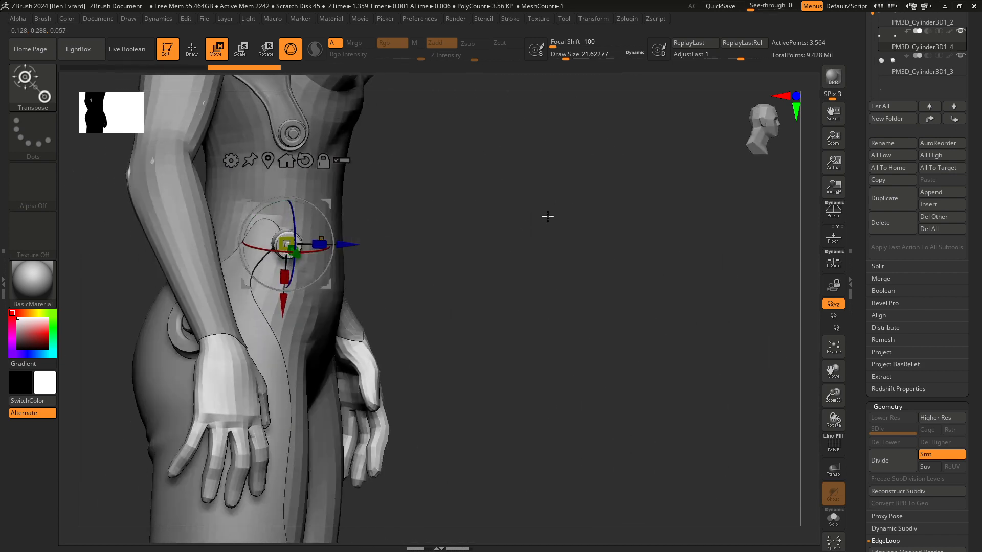
left_click_drag(327, 204, 303, 197)
key("q")
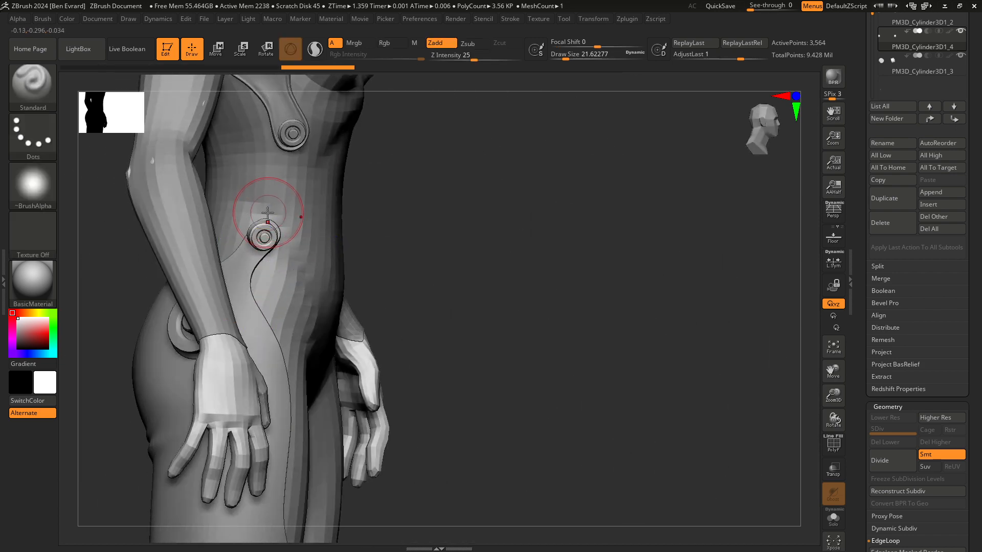
Step: Rotate the waist connector by about -20.8 degrees and about 9.1 degrees, seating it flush against the side of the waist
key("w")
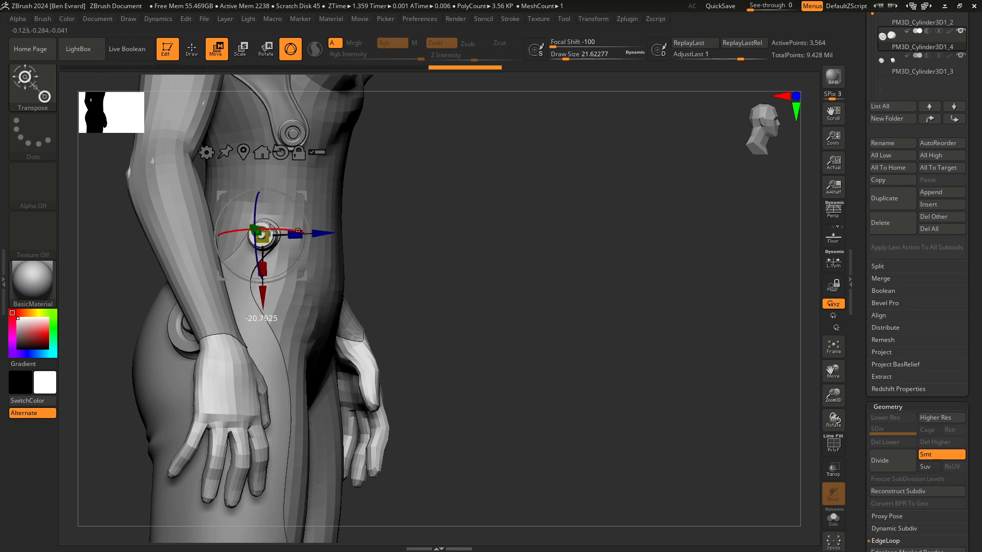
left_click_drag(440, 210, 477, 208)
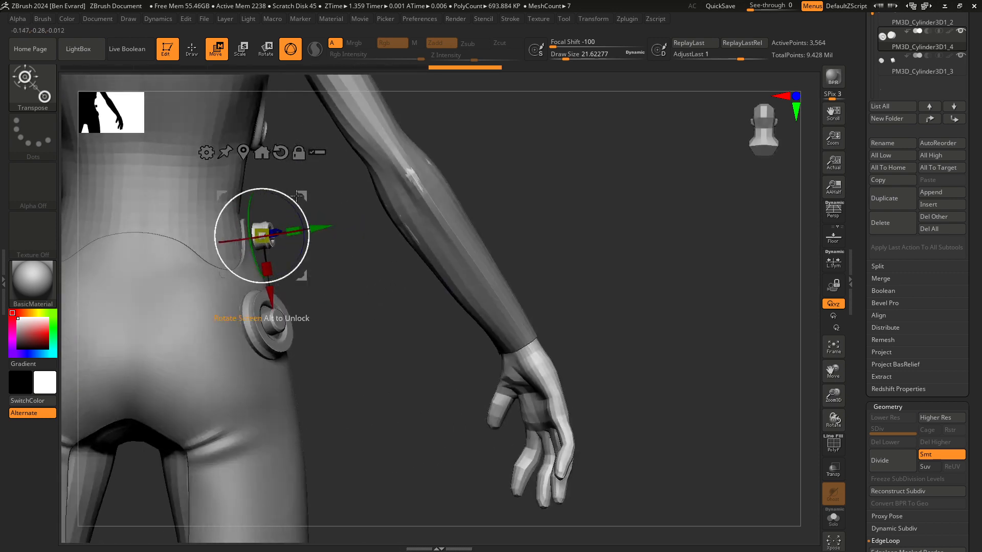
left_click_drag(294, 199, 285, 199)
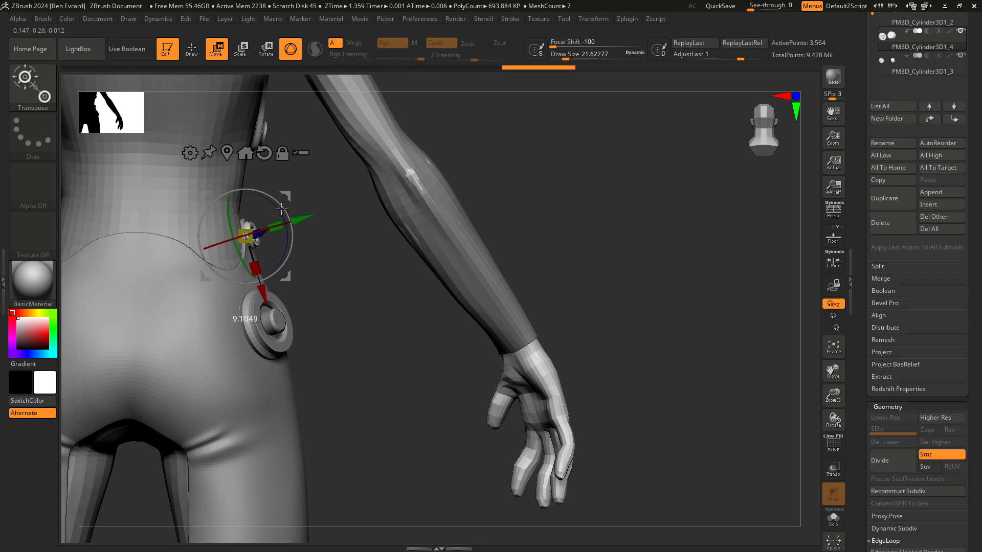
left_click_drag(317, 271, 275, 271)
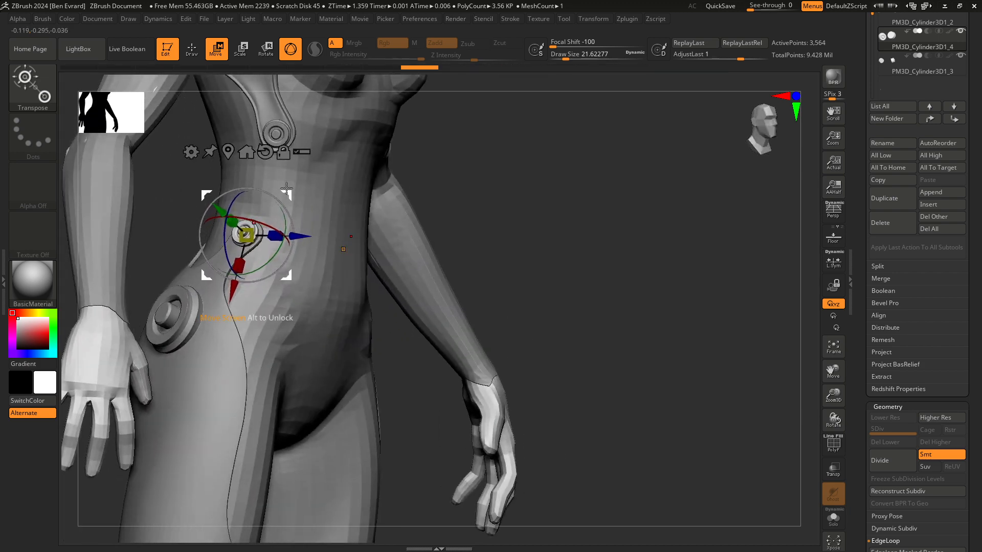
left_click_drag(418, 177, 390, 252)
mouse_move(479, 151)
left_mouse_down()
mouse_move(329, 175)
mouse_move(298, 193)
left_mouse_up()
mouse_move(460, 276)
right_mouse_down("ctrl")
mouse_move(494, 234)
mouse_move(481, 230)
mouse_move(453, 253)
mouse_move(379, 258)
mouse_move(410, 277)
right_mouse_up("ctrl")
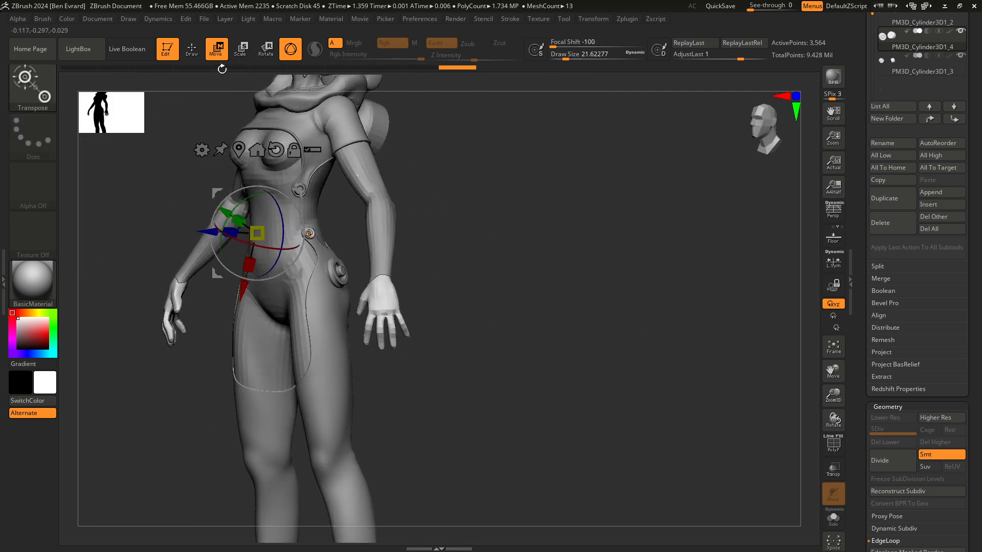
Step: Leave the transform gizmo and make the leggings the active subtool
left_click(192, 50)
right_click_drag(529, 260, 402, 279)
mouse_move(401, 278)
right_mouse_down()
mouse_move(458, 269)
mouse_move(412, 278)
mouse_move(502, 213)
mouse_move(376, 298)
right_mouse_up()
right_click_drag(376, 298, 283, 306, "ctrl")
left_click(284, 307, "alt")
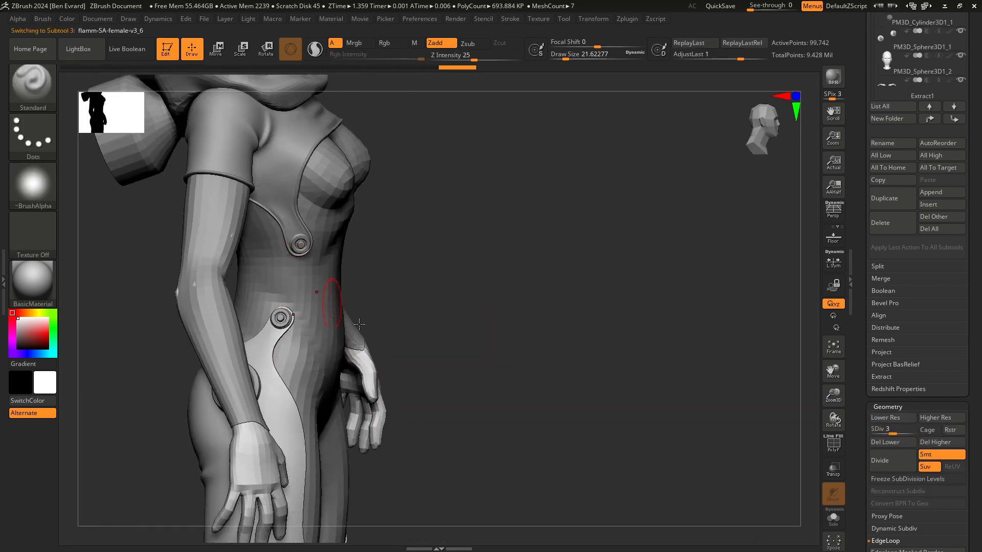
right_click_drag(359, 324, 324, 194, "ctrl")
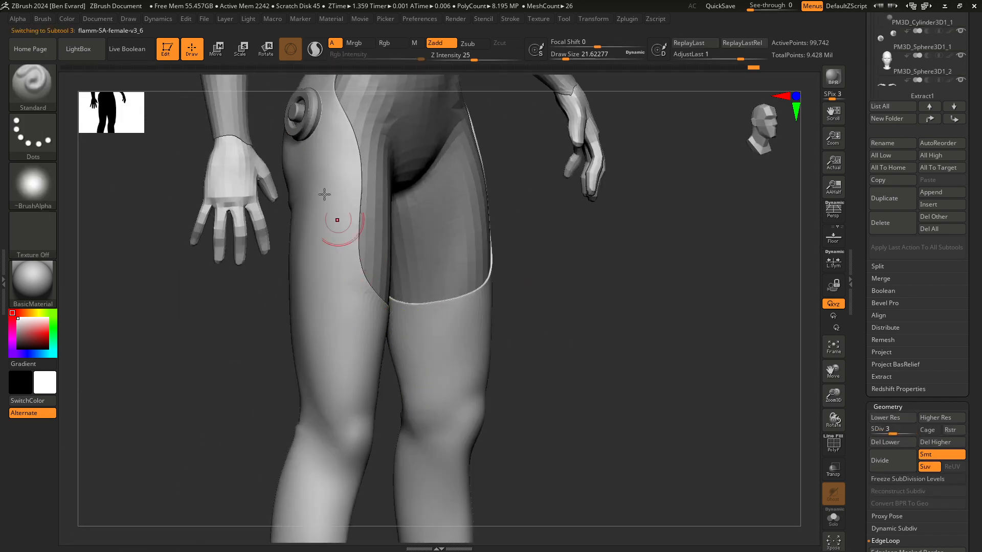
Step: Mask the leggings' main surface except for the border strip and subdivide the mesh to level 5
left_click(217, 49)
scroll(325, 183, "up", 3)
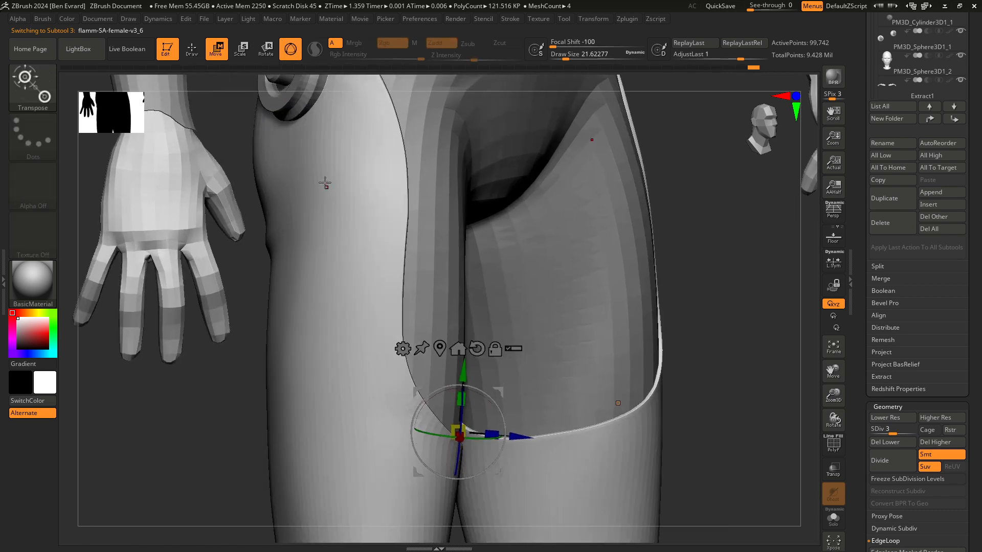
left_click(385, 214)
scroll(709, 248, "down", 3)
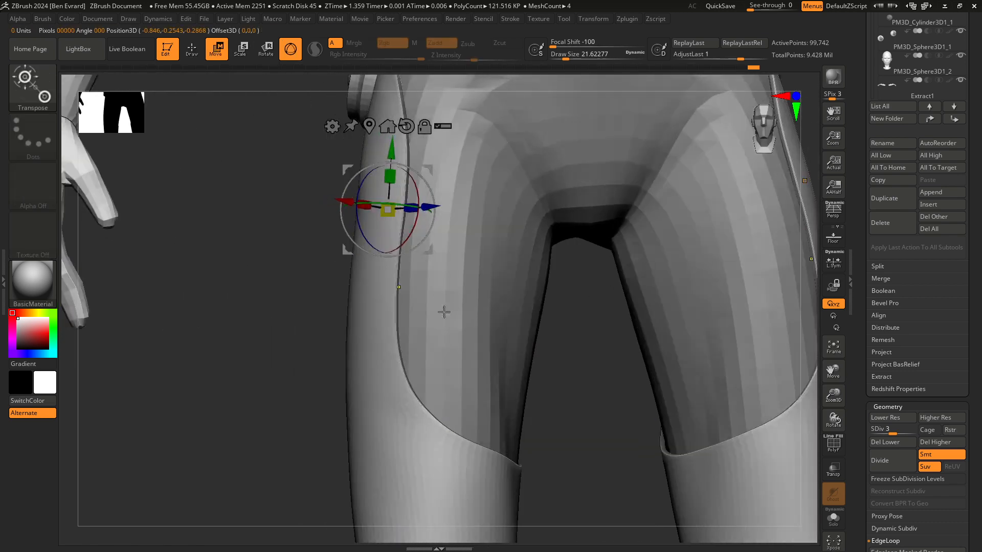
scroll(444, 311, "up", 5)
key("ctrl+z")
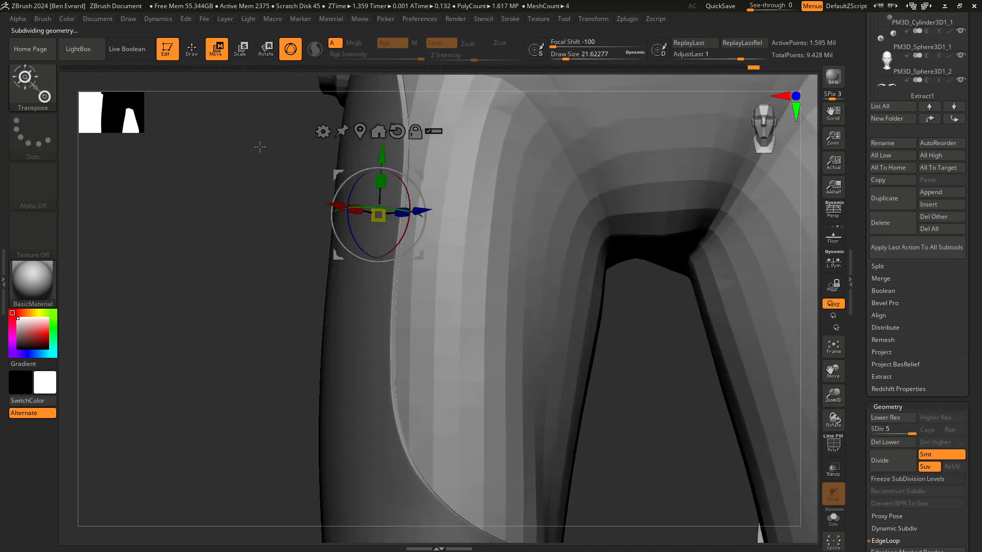
Step: Adjust the leggings' mask, inverting it and inverting it back, to keep only the border strip editable
left_click(192, 49)
left_click_drag(237, 272, 281, 282)
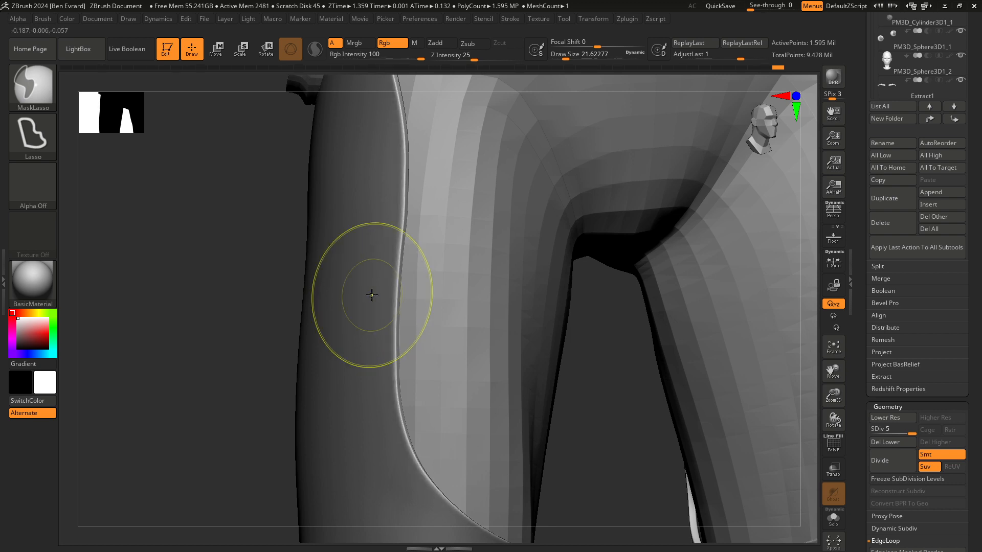
right_click_drag(375, 295, 410, 325, "ctrl")
right_click_drag(437, 400, 421, 228, "alt")
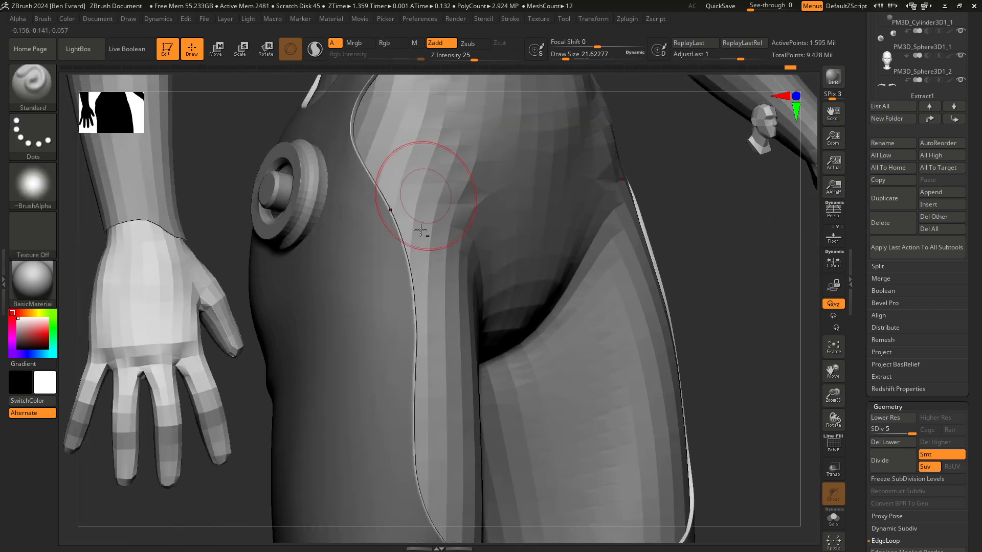
left_click(247, 444, "ctrl")
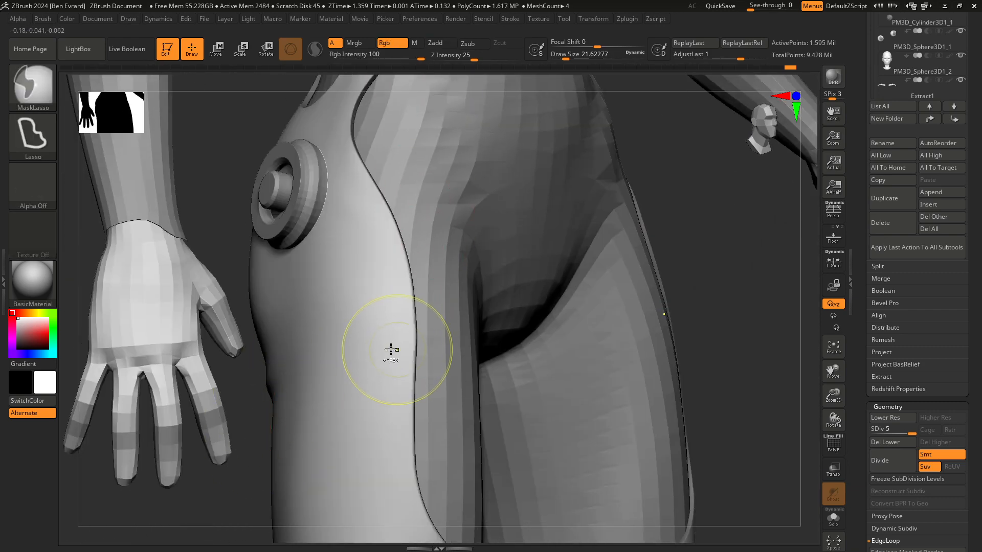
key("ctrl+i")
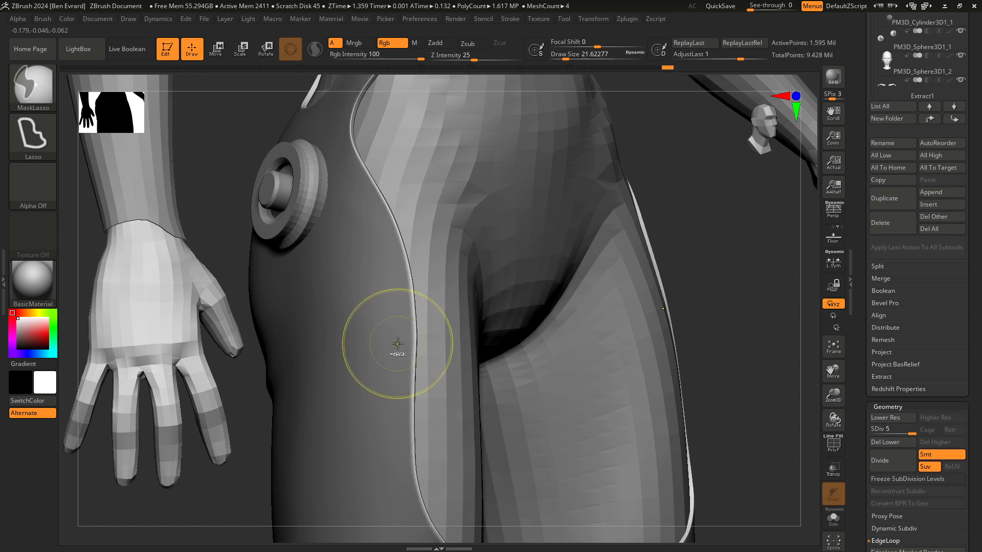
Step: Inflate the unmasked border strip with the Scale gizmo into a raised trim around the leggings and clear the mask
right_click_drag(392, 341, 383, 323, "ctrl")
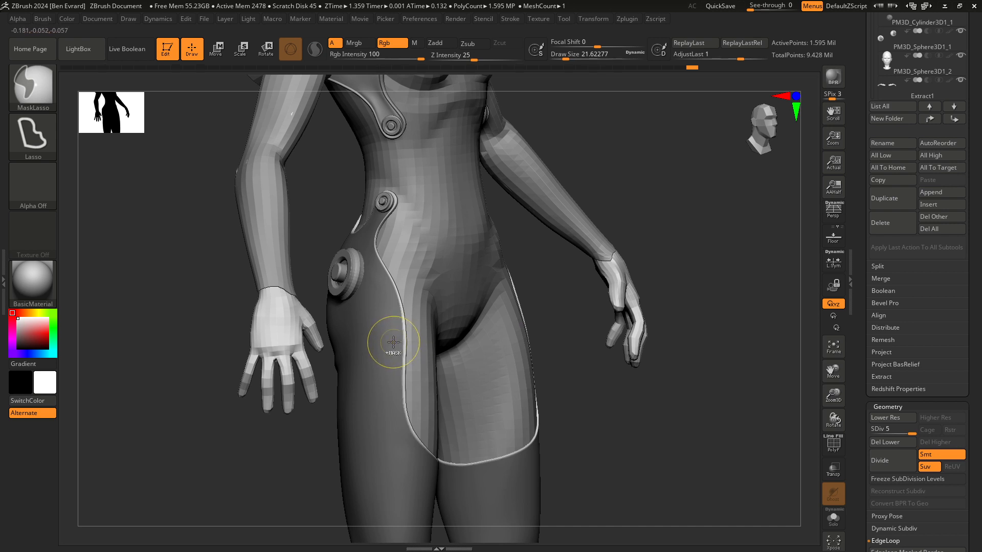
key("e")
right_click_drag(394, 341, 404, 342, "ctrl")
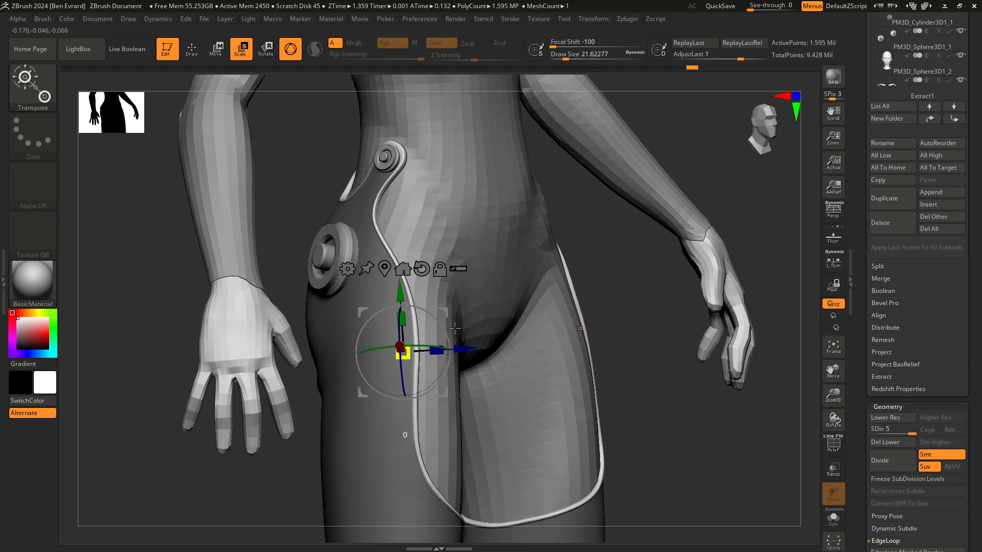
mouse_move(525, 231)
right_mouse_down("ctrl")
mouse_move(552, 396)
mouse_move(517, 413)
mouse_move(514, 343)
mouse_move(450, 383)
mouse_move(547, 403)
mouse_move(426, 353)
mouse_move(404, 397)
mouse_move(478, 368)
mouse_move(471, 338)
mouse_move(544, 369)
right_mouse_up("ctrl")
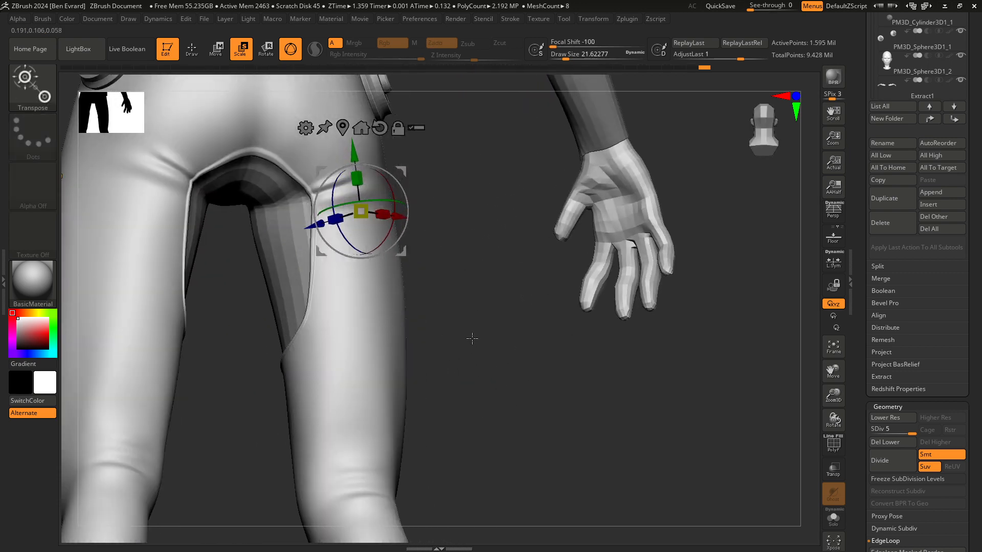
right_click_drag(531, 407, 525, 222)
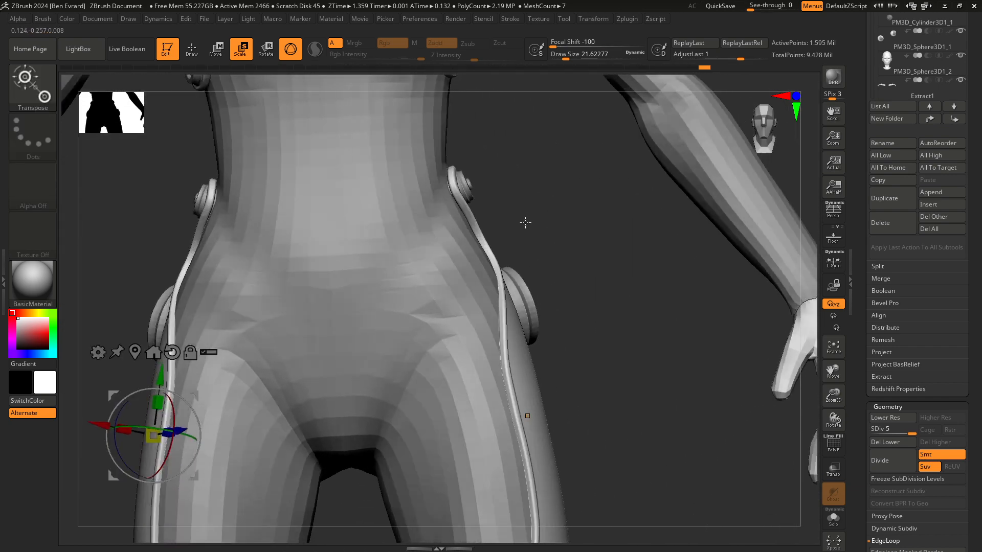
Step: Choose the Move brush and set its draw size to about 15.6 for adjusting the waist tips
left_click(43, 90)
key("m")
left_click(203, 337)
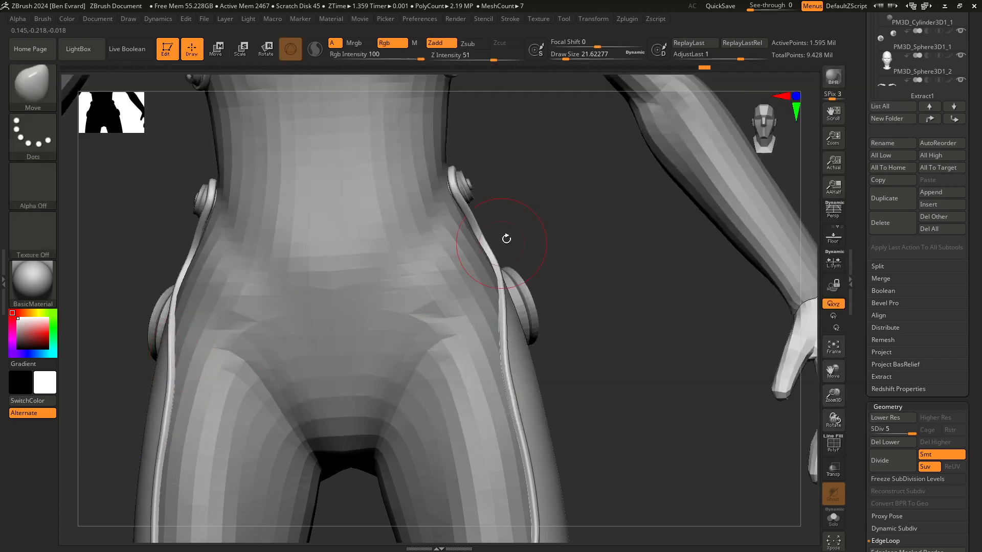
key("space")
key("space")
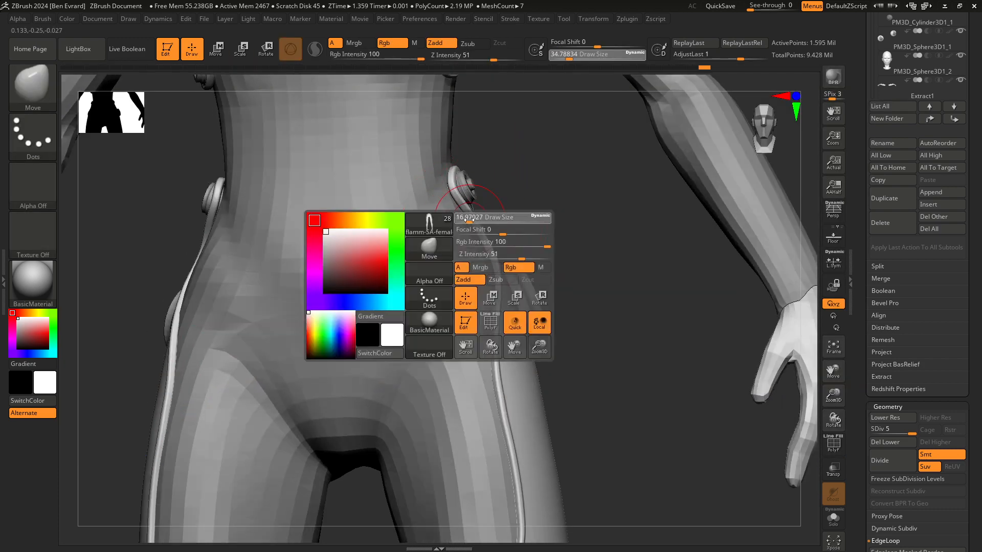
left_click_drag(468, 221, 467, 221)
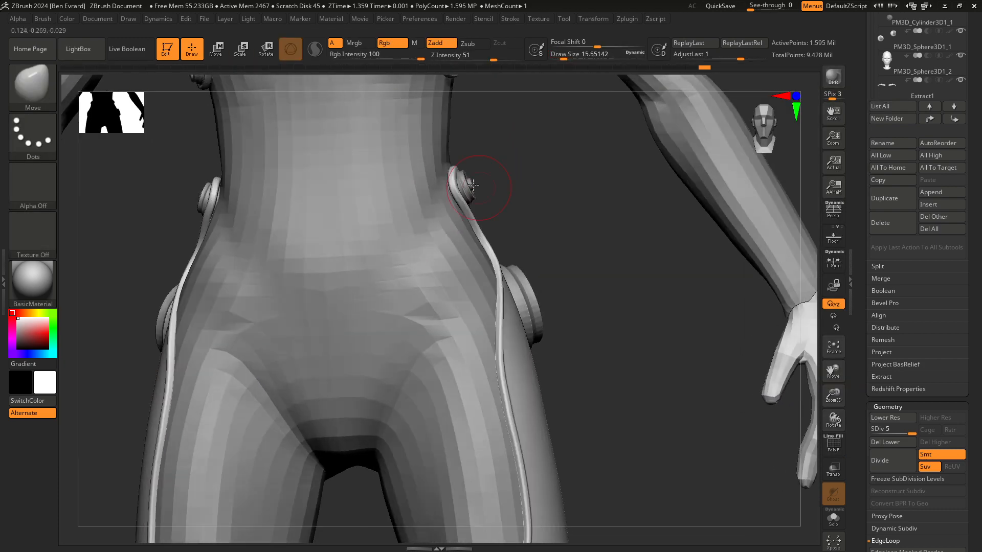
Step: Reshape the leggings' trim around the waist connectors with the Move brush, using draw sizes of about 17 and 36.9
key("s")
mouse_move(453, 180)
left_mouse_down()
mouse_move(478, 203)
mouse_move(466, 201)
mouse_move(675, 269)
mouse_move(553, 235)
left_mouse_up()
key("space")
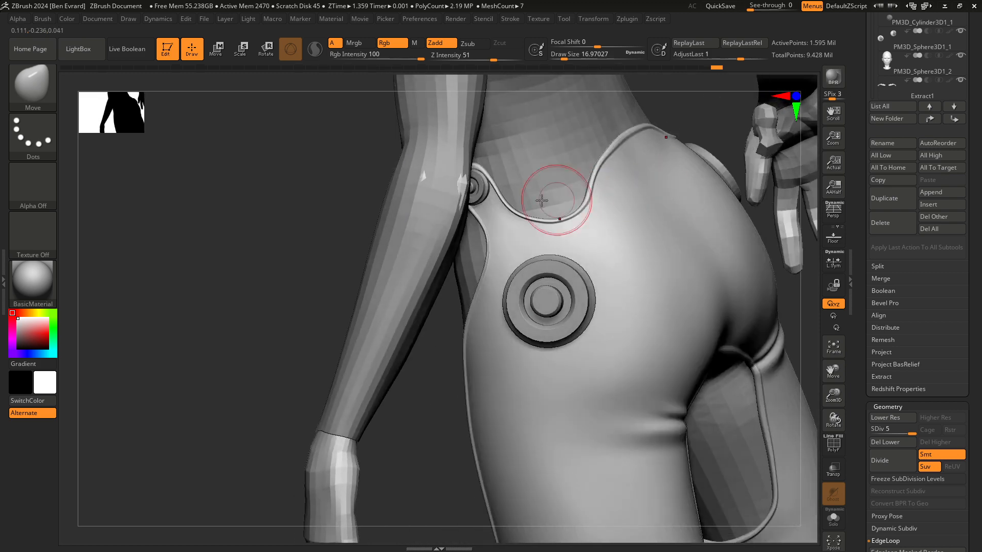
mouse_move(605, 208)
left_mouse_down()
mouse_move(749, 260)
mouse_move(661, 232)
mouse_move(563, 169)
left_mouse_up()
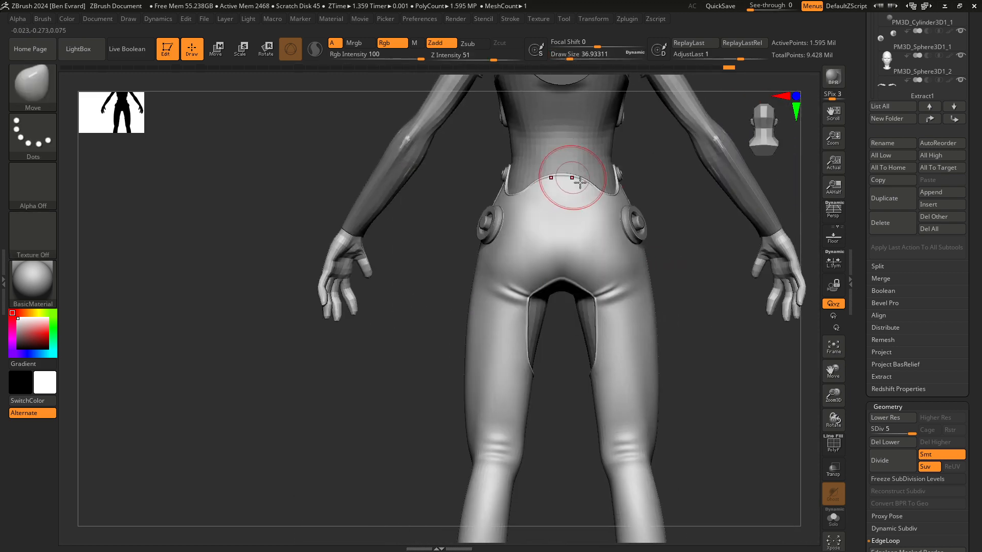
right_click_drag(659, 248, 674, 314, "ctrl")
right_click_drag(675, 314, 543, 337, "ctrl")
Step: Mask the leggings' main surface again, leaving the raised trim around the thigh cutouts and waist unmasked
left_click(223, 55)
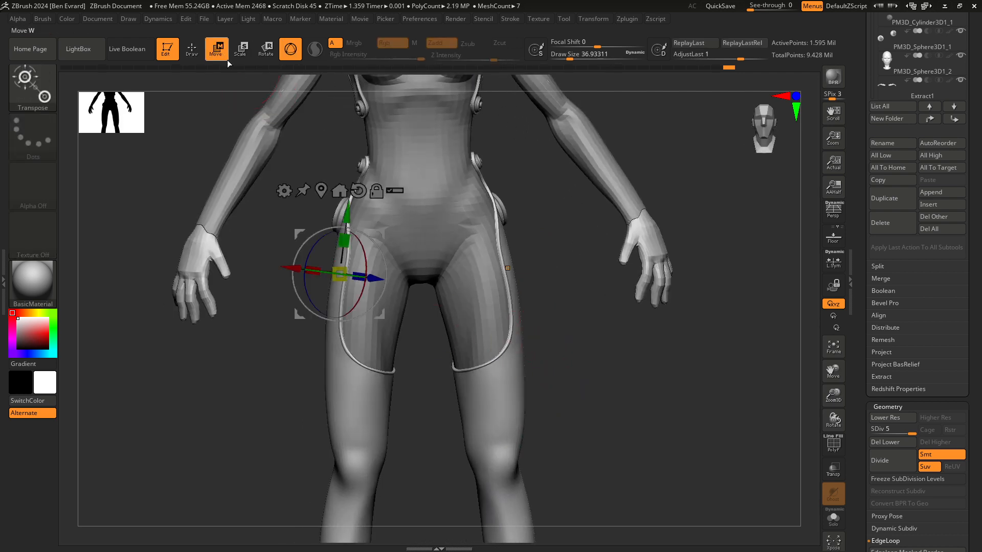
right_click_drag(384, 306, 456, 249, "alt")
left_click(449, 242, "alt")
right_click_drag(466, 191, 436, 377, "alt")
right_click_drag(498, 343, 580, 347)
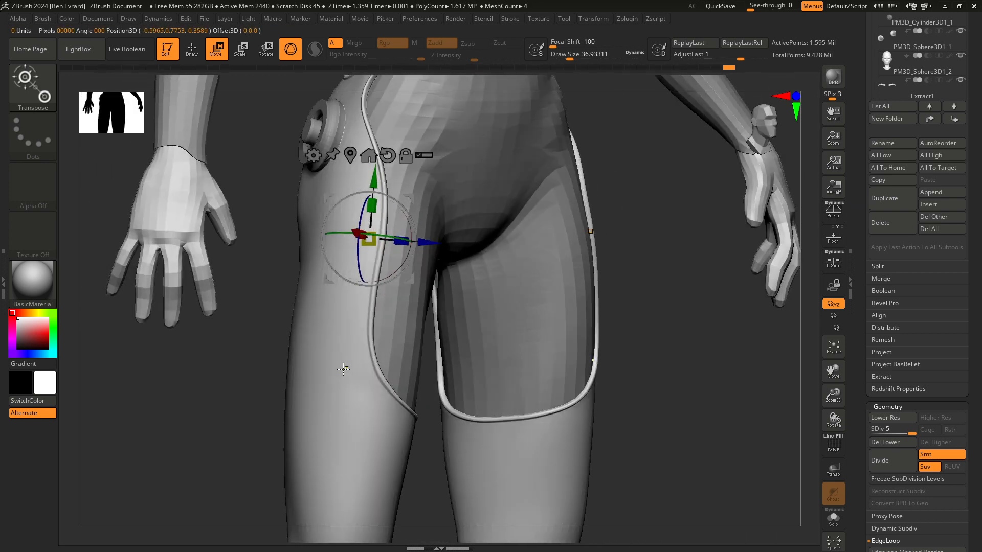
right_click_drag(362, 335, 401, 389, "ctrl")
left_click(152, 257, "ctrl")
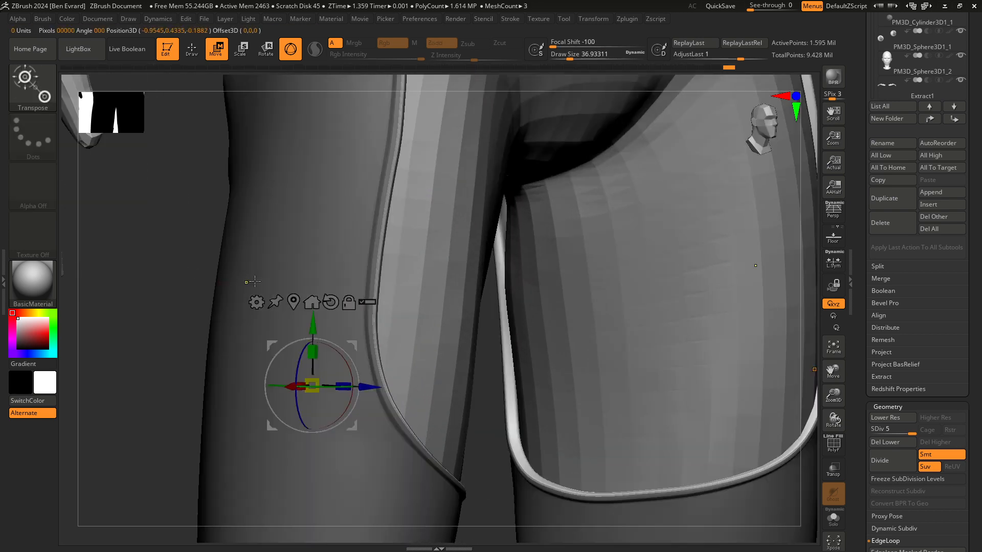
right_click_drag(353, 279, 336, 258, "ctrl")
key("q")
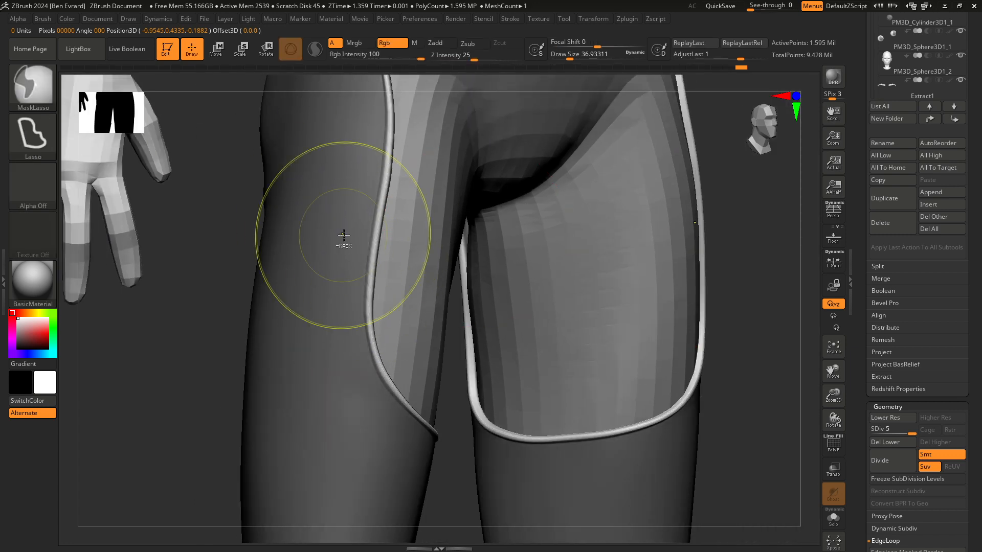
left_click(307, 174, "ctrl")
Step: Thicken the unmasked trim with the Scale gizmo and clear the mask from the leggings
left_click(242, 53)
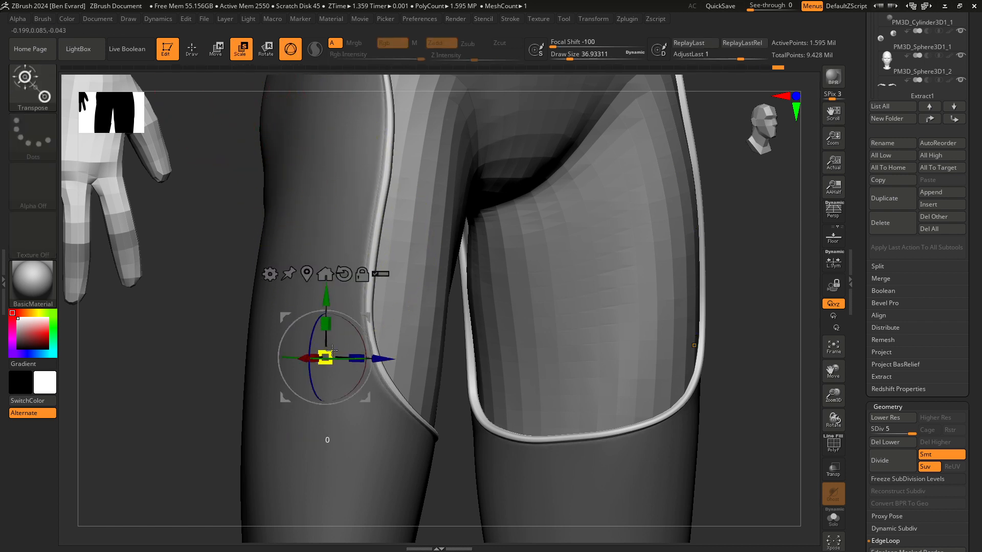
right_click_drag(346, 220, 440, 237, "ctrl")
right_click_drag(595, 242, 473, 295, "ctrl")
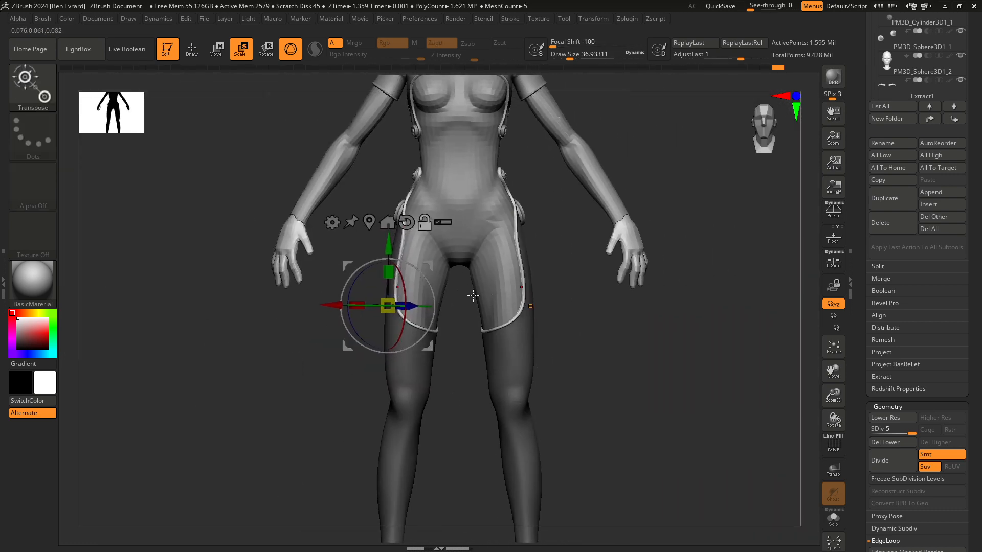
mouse_move(560, 277)
right_mouse_down()
mouse_move(477, 303)
mouse_move(484, 266)
mouse_move(485, 297)
mouse_move(587, 312)
right_mouse_up()
left_click_drag(626, 328, 648, 339, "ctrl")
right_click_drag(648, 340, 532, 302, "ctrl")
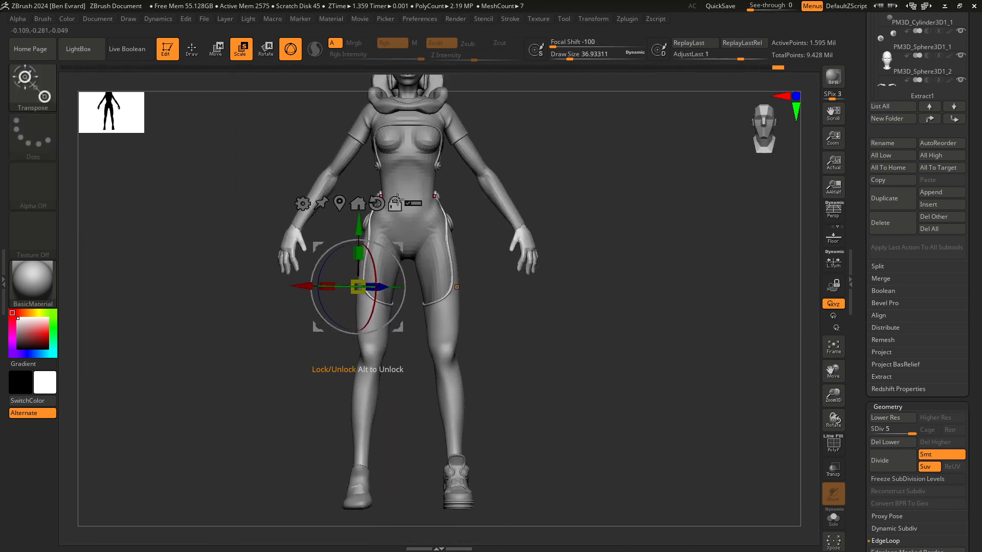
Step: Return to the Move brush and examine the thickened leggings trim against the whole figure
right_click_drag(396, 203, 396, 237, "alt")
key("q")
mouse_move(445, 343)
right_mouse_down()
mouse_move(548, 353)
mouse_move(414, 368)
mouse_move(488, 403)
right_mouse_up()
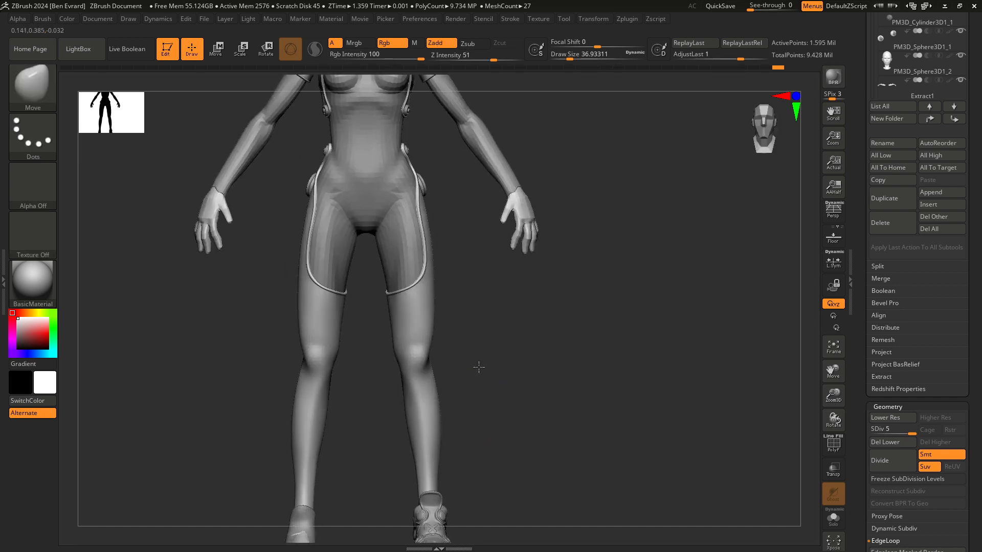
right_click_drag(478, 366, 484, 366, "alt")
right_click_drag(477, 309, 475, 352, "ctrl")
mouse_move(475, 353)
right_mouse_down()
mouse_move(539, 344)
mouse_move(516, 335)
mouse_move(529, 353)
right_mouse_up()
mouse_move(529, 353)
right_mouse_down()
mouse_move(429, 352)
mouse_move(466, 333)
mouse_move(522, 337)
mouse_move(537, 388)
right_mouse_up()
Step: Select the ringed hip connector and examine it from the front, side and back with the Scale gizmo active
right_click_drag(433, 180, 444, 276, "alt")
left_click(391, 195, "alt")
right_click_drag(397, 201, 419, 249, "alt")
right_click_drag(606, 428, 659, 429)
mouse_move(454, 268)
right_mouse_down()
mouse_move(405, 171)
mouse_move(293, 158)
right_mouse_up()
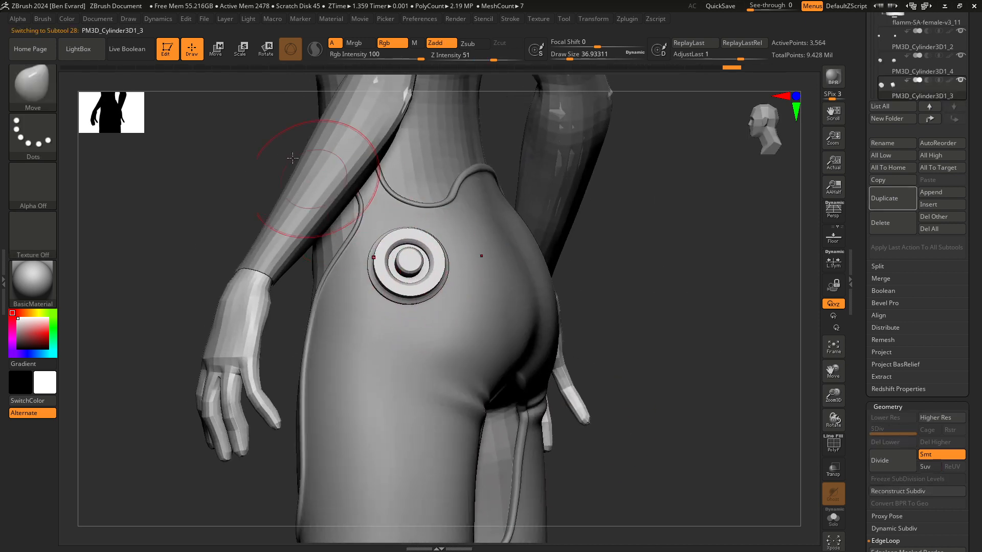
left_click(243, 55)
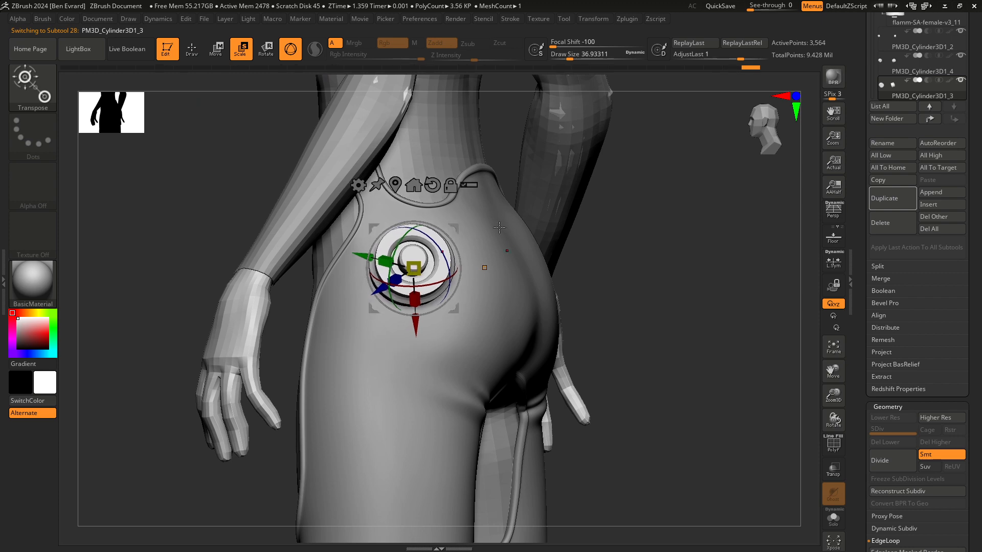
right_click_drag(499, 227, 490, 256)
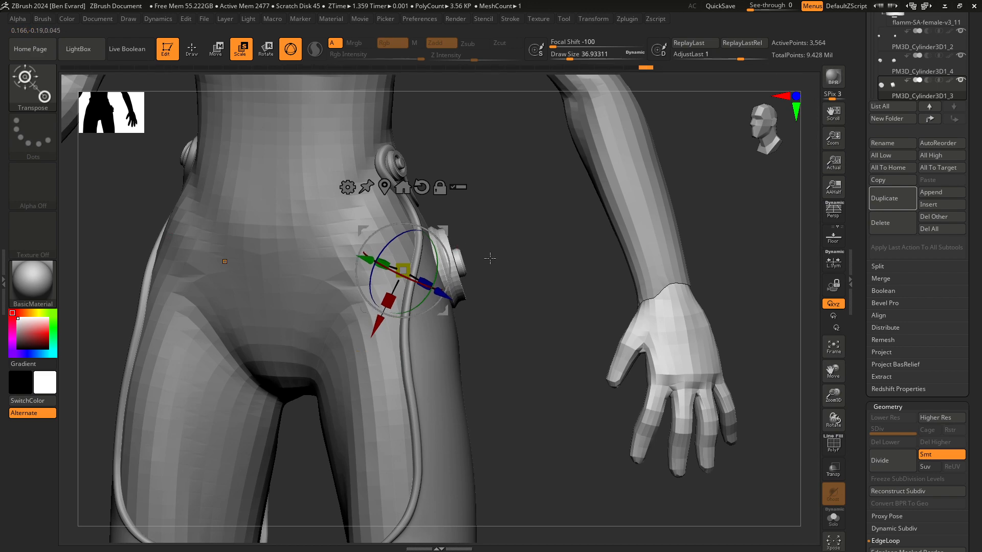
right_click_drag(490, 258, 437, 301)
left_click_drag(408, 295, 424, 300)
right_click_drag(424, 300, 332, 265, "ctrl")
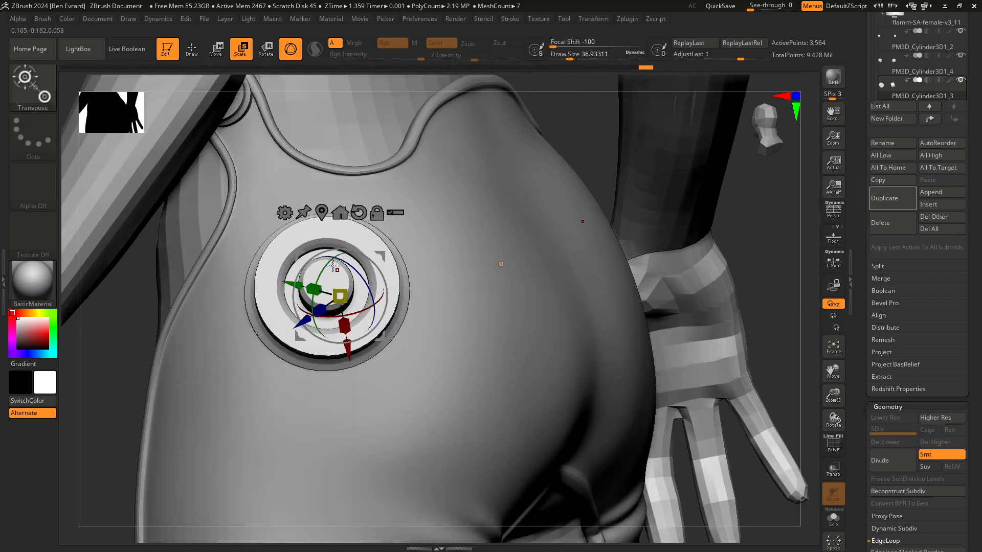
right_click_drag(508, 325, 567, 291, "ctrl")
right_click_drag(567, 292, 599, 322, "ctrl")
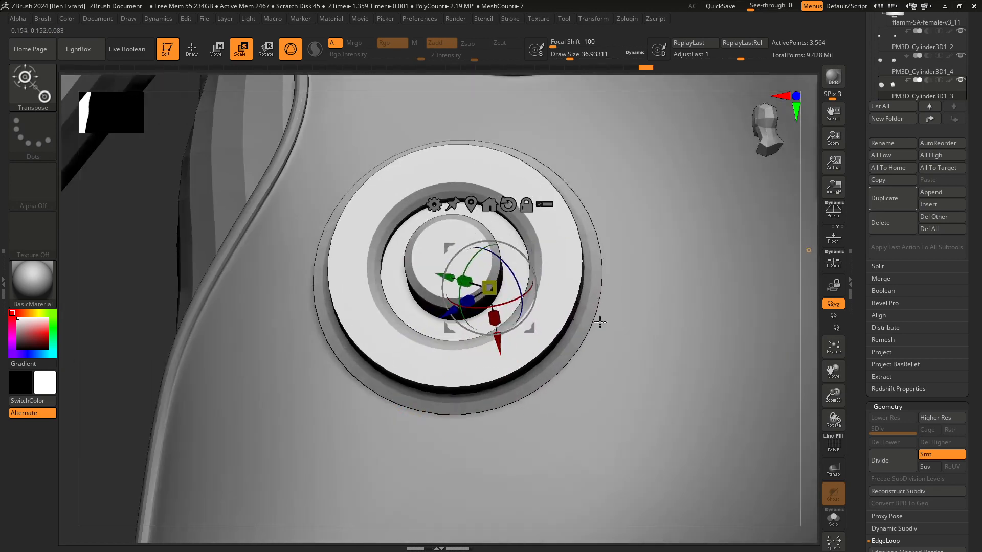
right_click_drag(526, 356, 319, 178, "ctrl")
Step: Switch to the ZModeler brush and display the polyframe on the hip connector
left_click(33, 86)
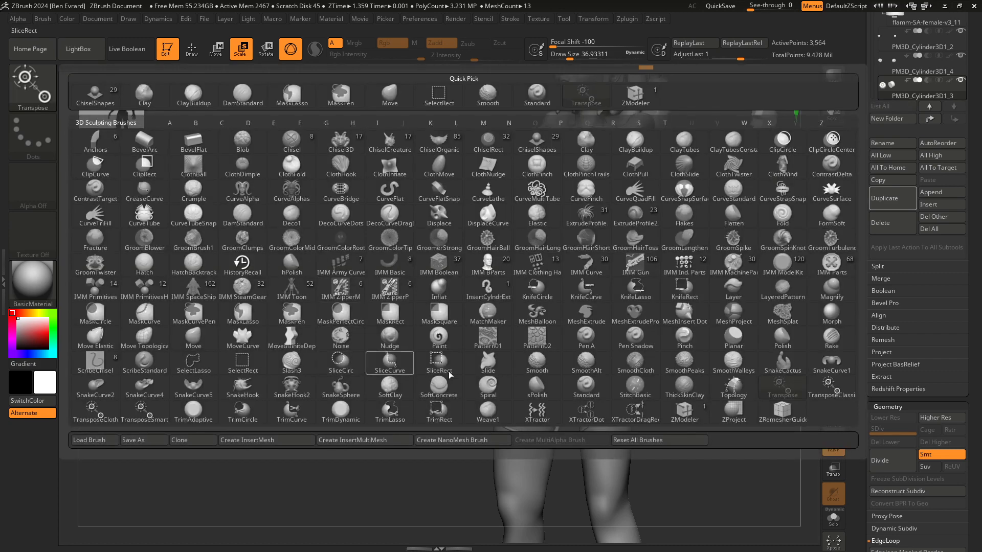
left_click(697, 413)
mouse_move(677, 414)
right_mouse_down("ctrl")
mouse_move(603, 387)
mouse_move(490, 314)
mouse_move(651, 430)
mouse_move(606, 415)
mouse_move(584, 309)
mouse_move(554, 318)
right_mouse_up("ctrl")
right_click_drag(456, 225, 501, 297, "ctrl")
key("f")
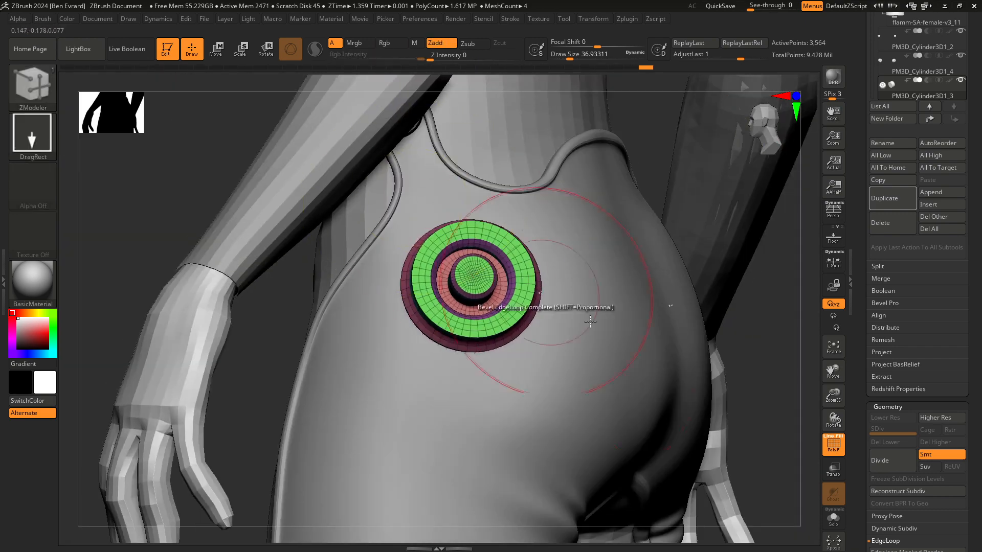
Step: Try to bevel the edge loop around the hip connector's central knob with ZModeler
right_click_drag(759, 373, 462, 312)
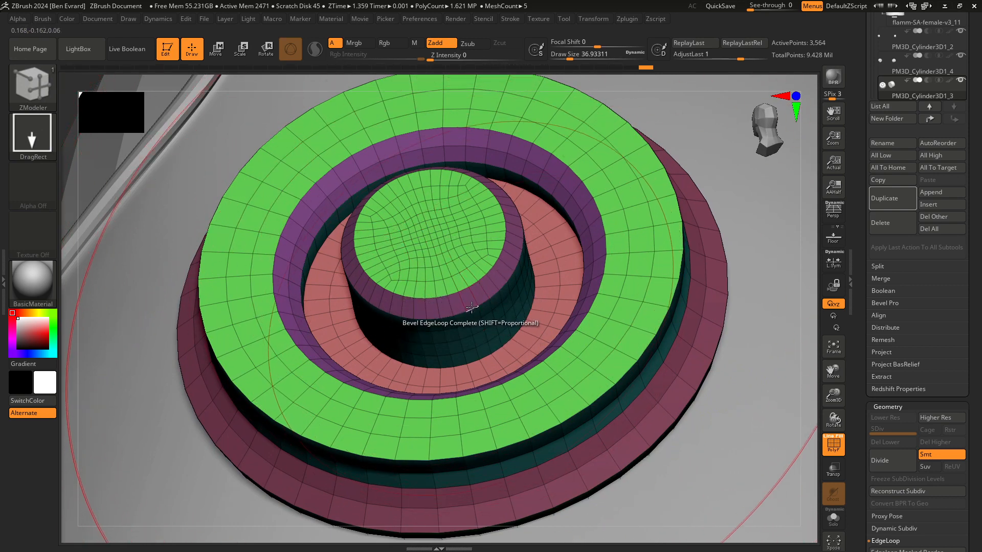
key("ctrl")
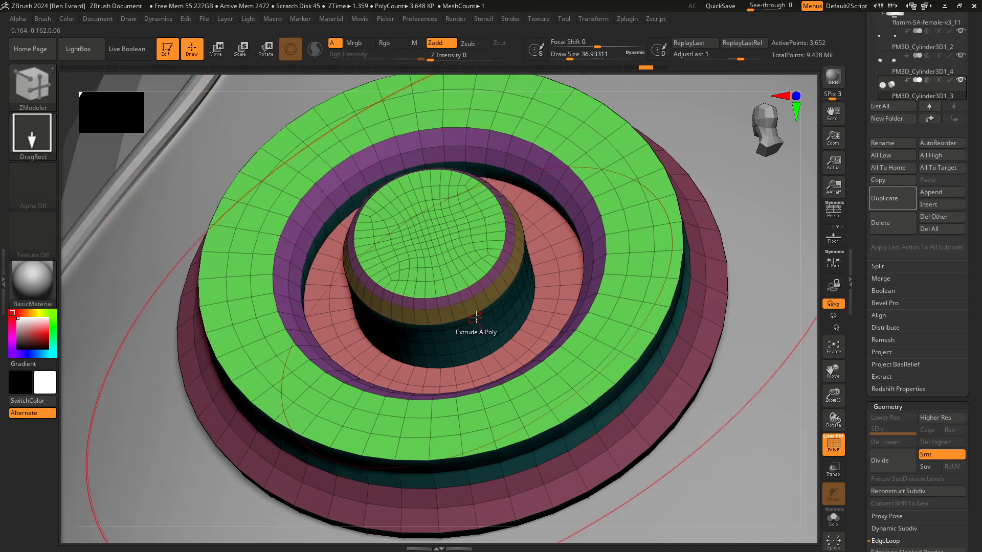
key("space")
key("space")
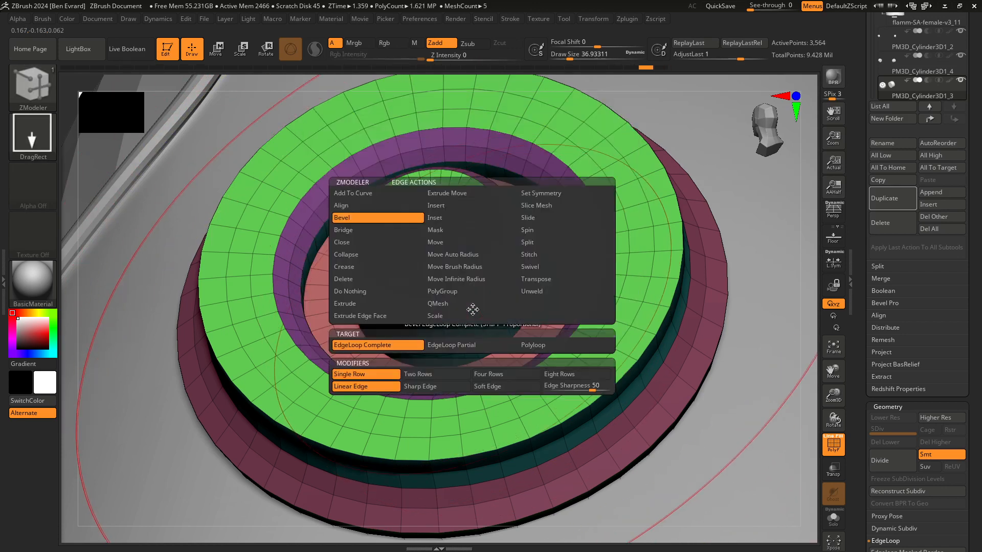
left_click(469, 254)
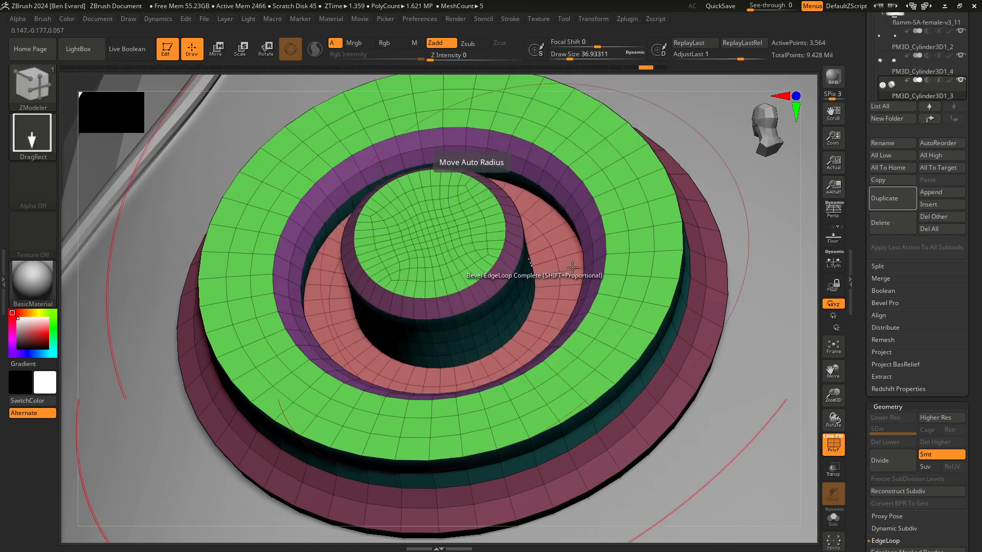
Step: Reduce the hip connector's polygon count with ZRemesher, keeping its polygroups
scroll(920, 409, "down", 8)
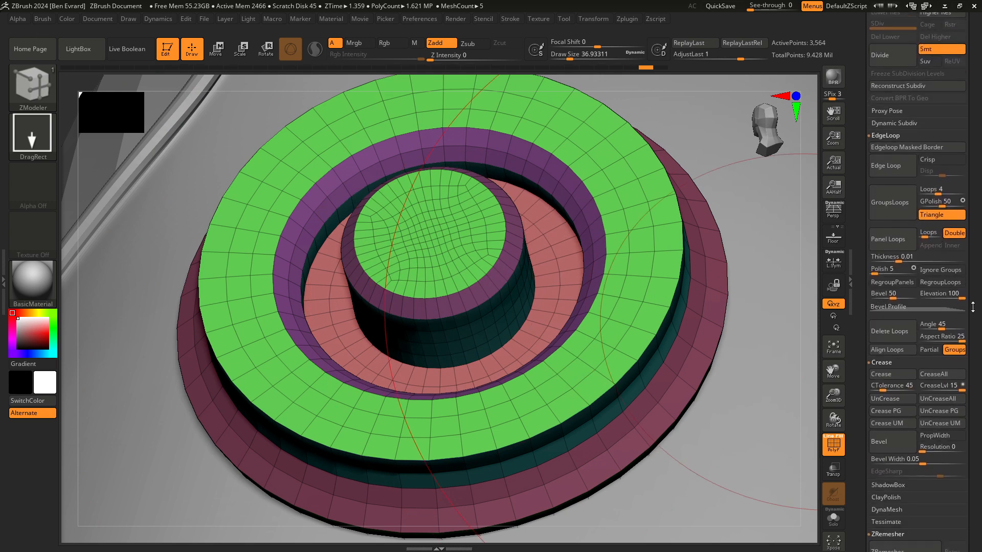
scroll(953, 265, "down", 2)
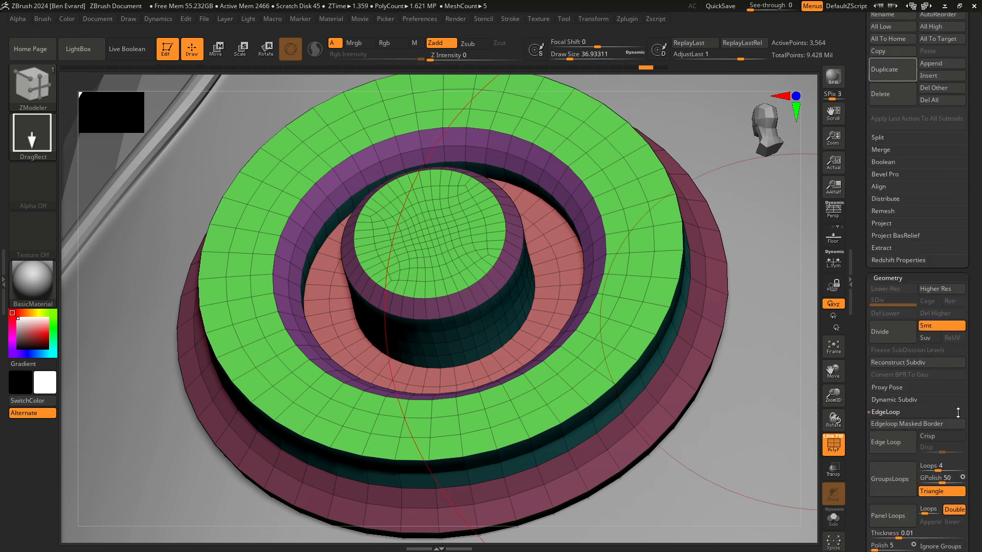
scroll(958, 214, "down", 1)
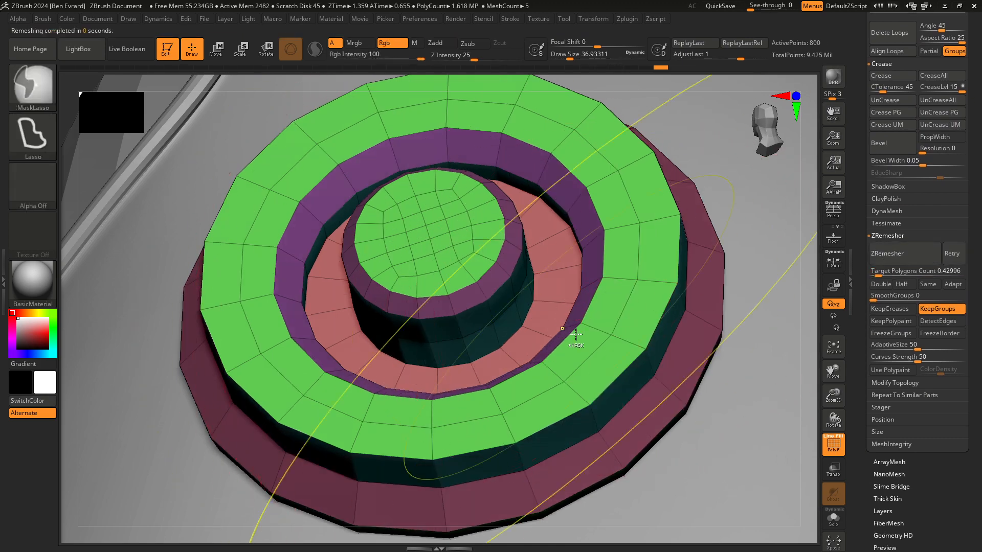
Step: Try to hide the remeshed connector's flat top polygroups, and restore the full connector's visibility
right_click_drag(614, 348, 511, 259, "ctrl")
right_click_drag(433, 273, 664, 366)
right_click_drag(667, 274, 537, 296)
left_click(557, 231, "ctrl+shift")
left_click(557, 231, "ctrl+shift")
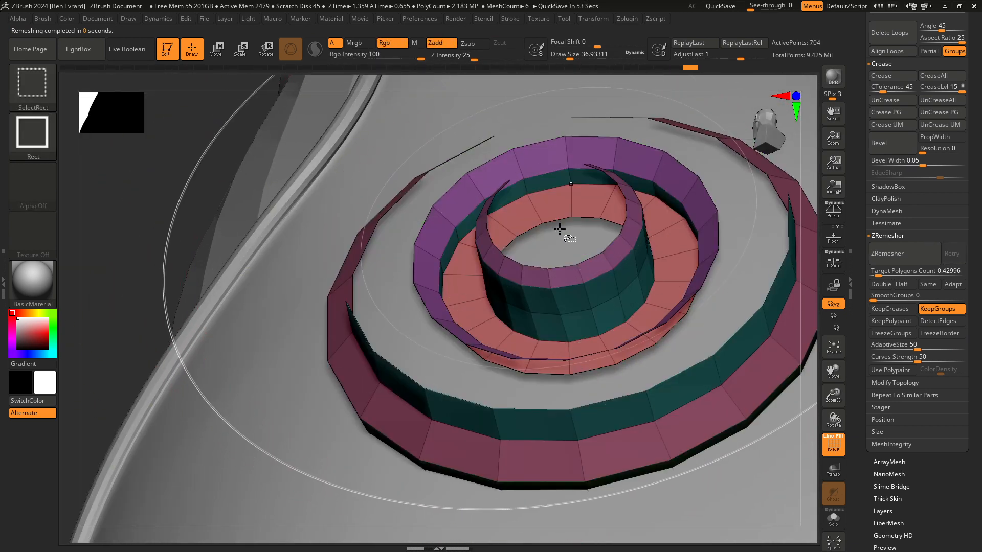
right_click_drag(561, 225, 585, 305)
left_click(585, 307, "ctrl+alt+shift")
key("ctrl+z")
key("ctrl+z")
key("ctrl+z")
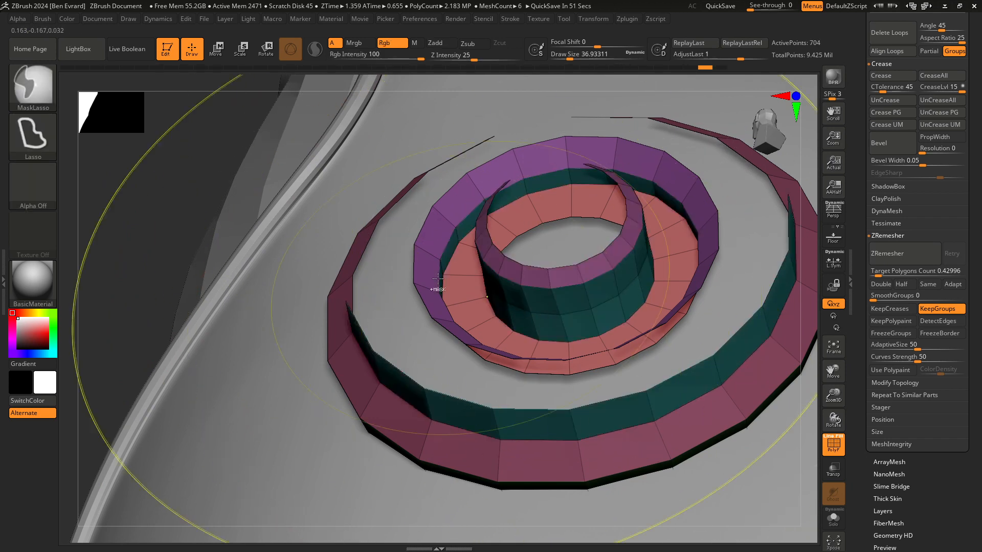
right_click_drag(377, 309, 577, 325)
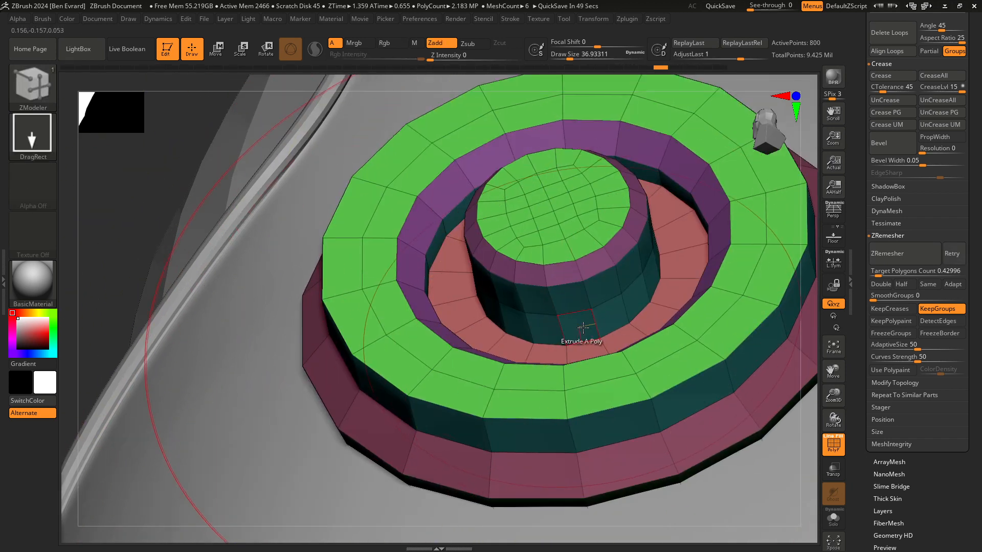
Step: Set the ZModeler edge action to Scale with EdgeLoop Partial as its target
key("space")
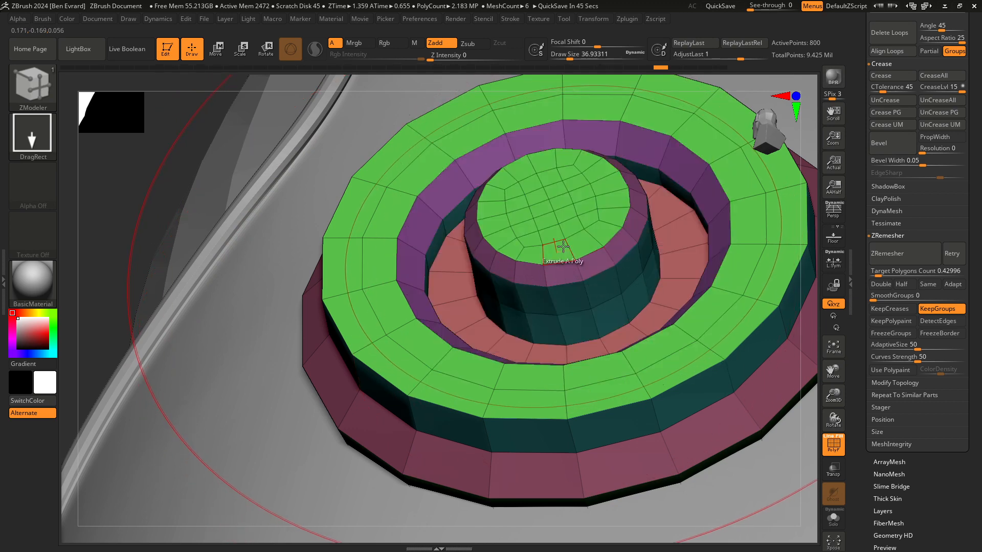
right_click_drag(567, 251, 572, 272, "ctrl")
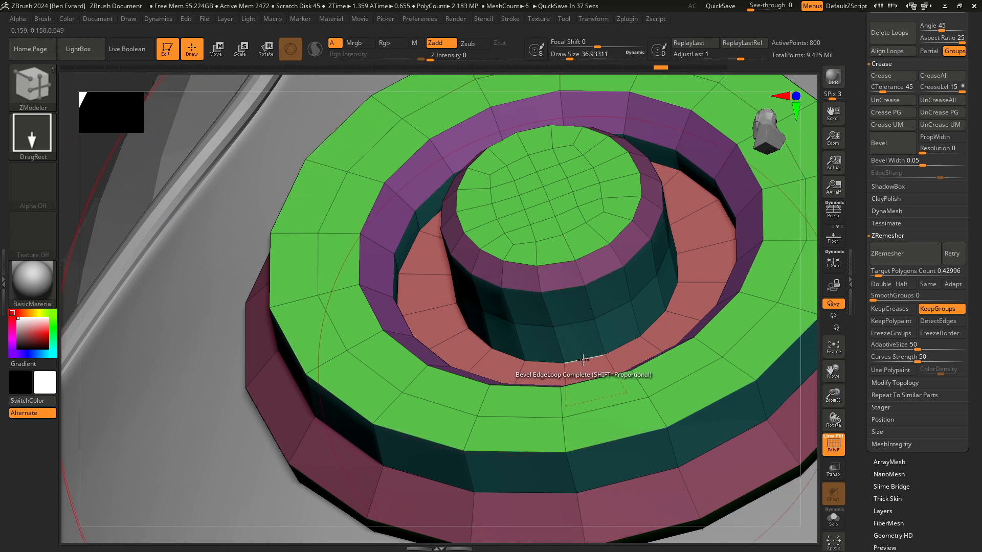
key("space")
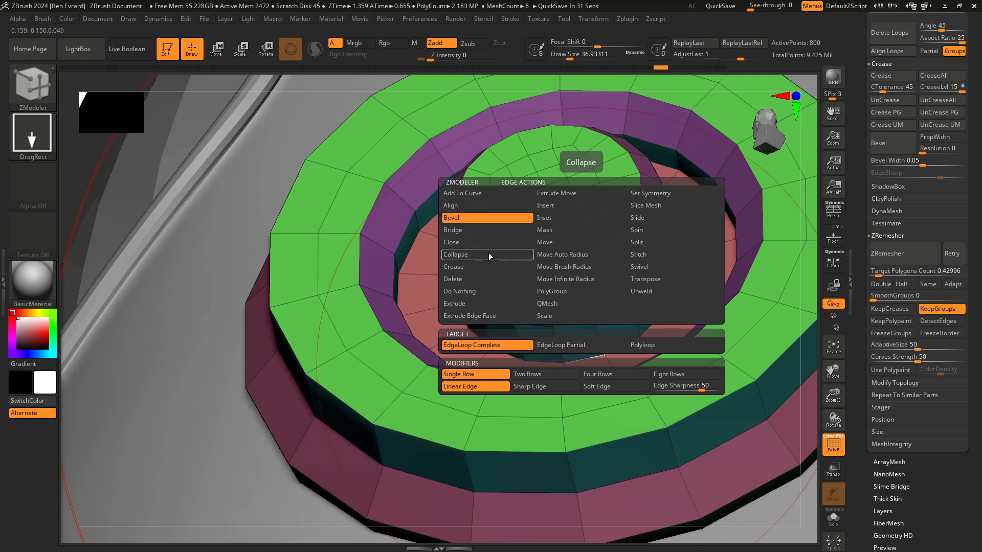
left_click(556, 316)
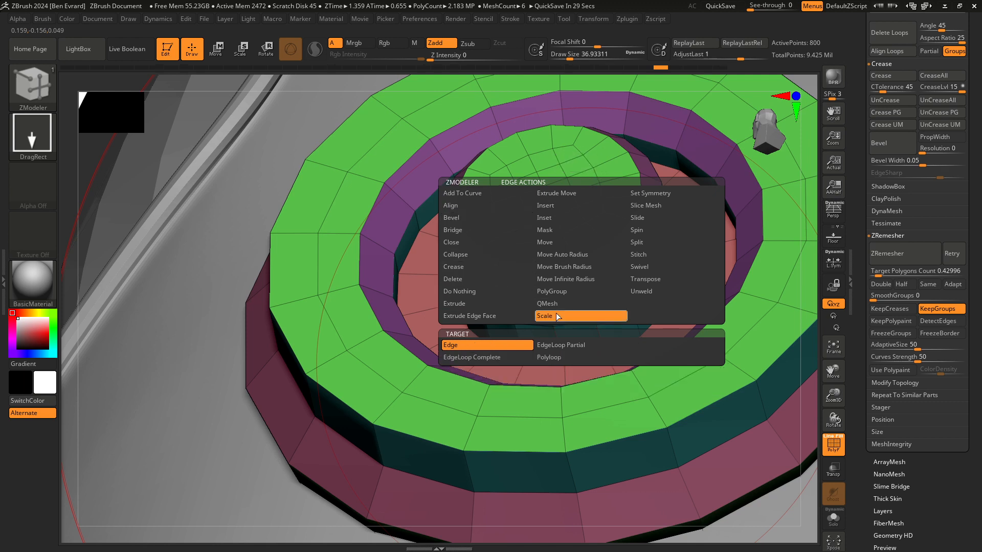
left_click(581, 344)
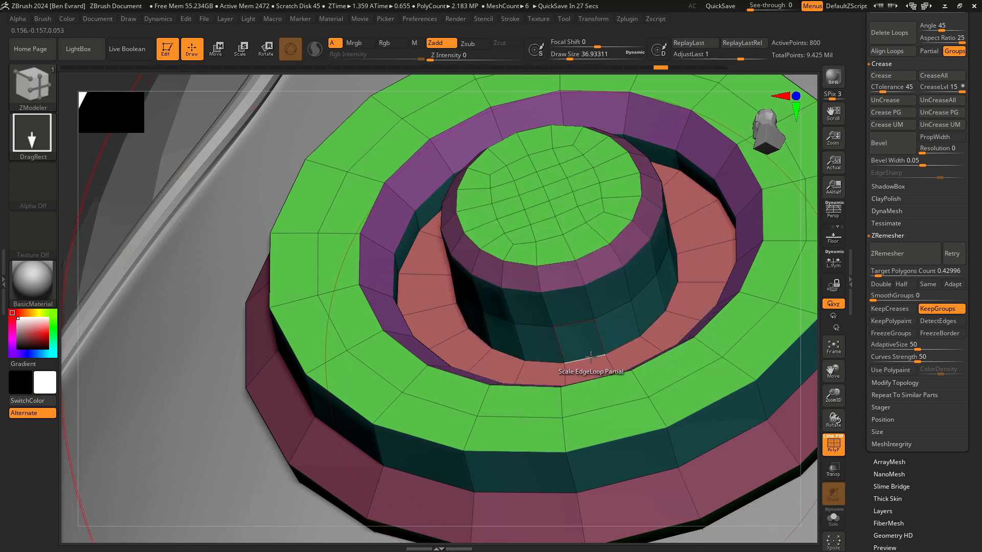
Step: Scale the central knob's edge loops to flare its base outward and taper it toward a narrower top
left_click_drag(609, 354, 586, 405)
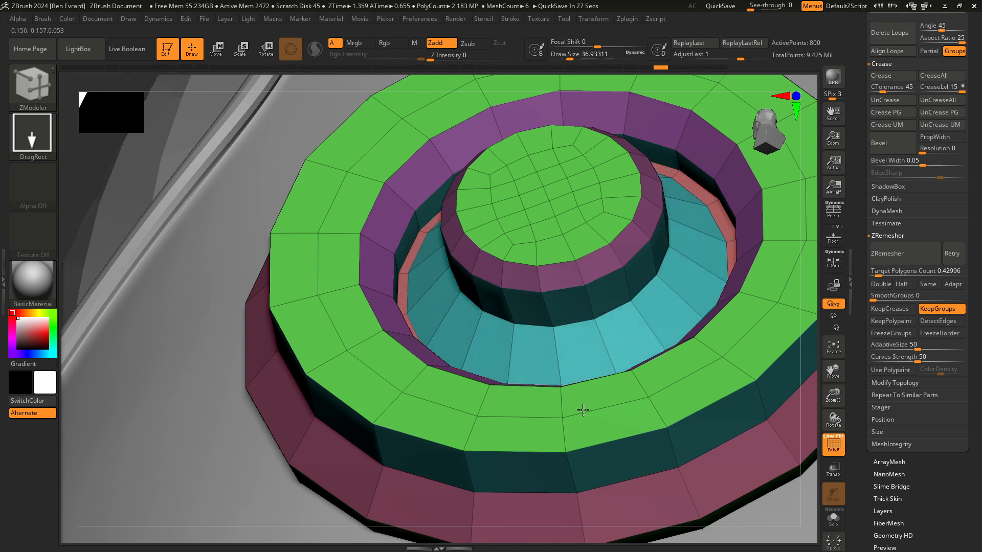
left_click_drag(596, 332, 612, 344)
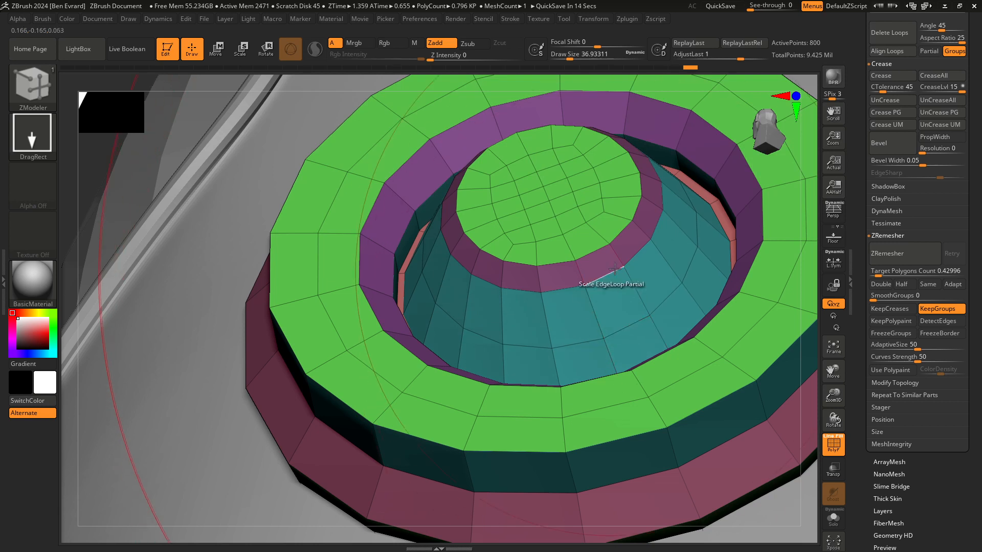
left_click_drag(609, 272, 601, 286)
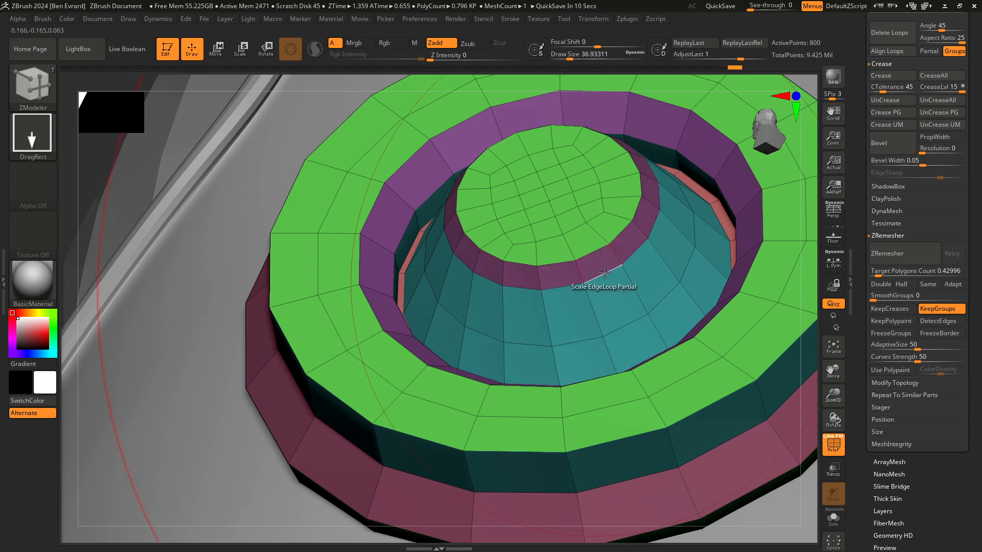
key("ctrl")
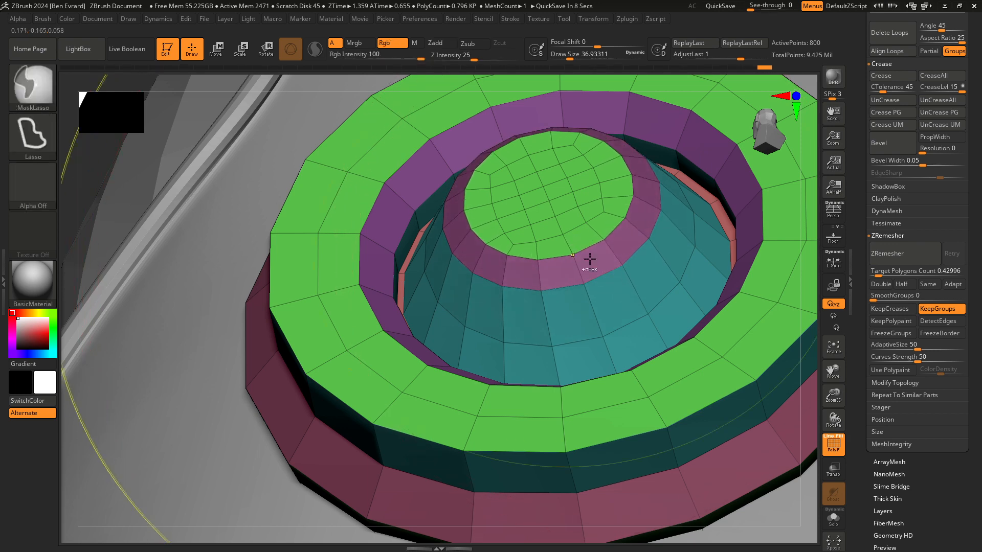
Step: Scale the outer edge loop of the connector's raised ring inward to give the ring sloped sides
key("f")
mouse_move(452, 229)
left_mouse_down()
mouse_move(394, 193)
mouse_move(428, 259)
mouse_move(716, 240)
mouse_move(680, 235)
mouse_move(698, 244)
mouse_move(583, 292)
mouse_move(644, 296)
left_mouse_up()
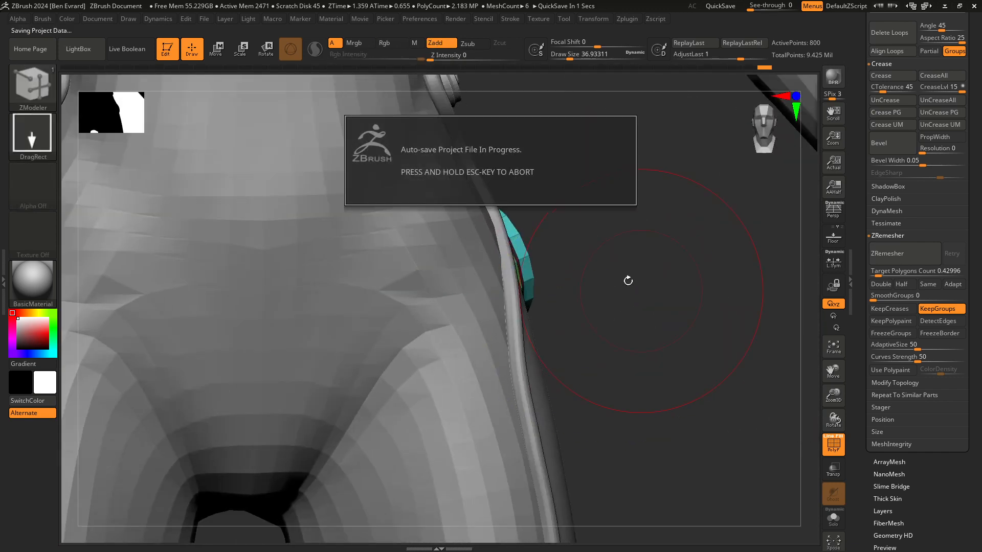
left_click_drag(639, 260, 541, 346)
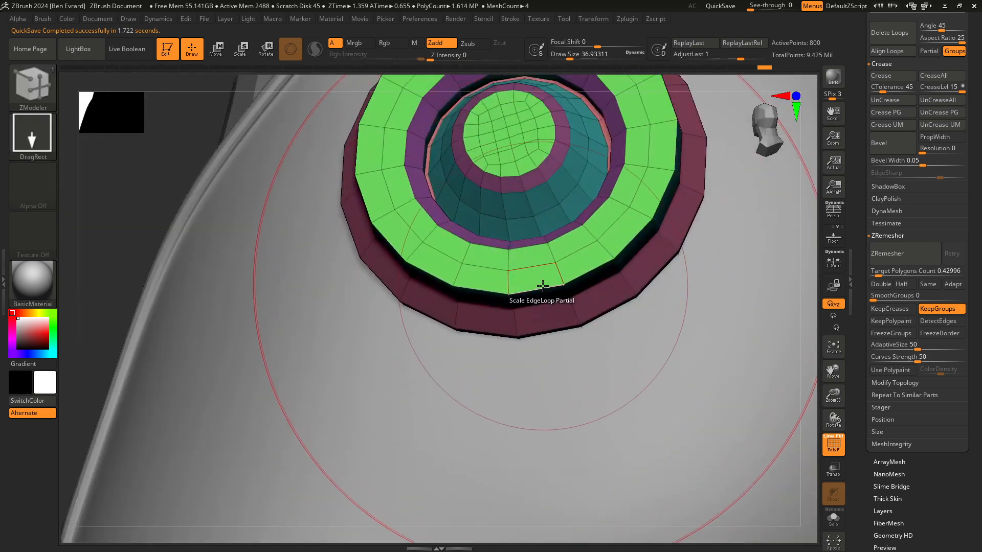
left_click(518, 277)
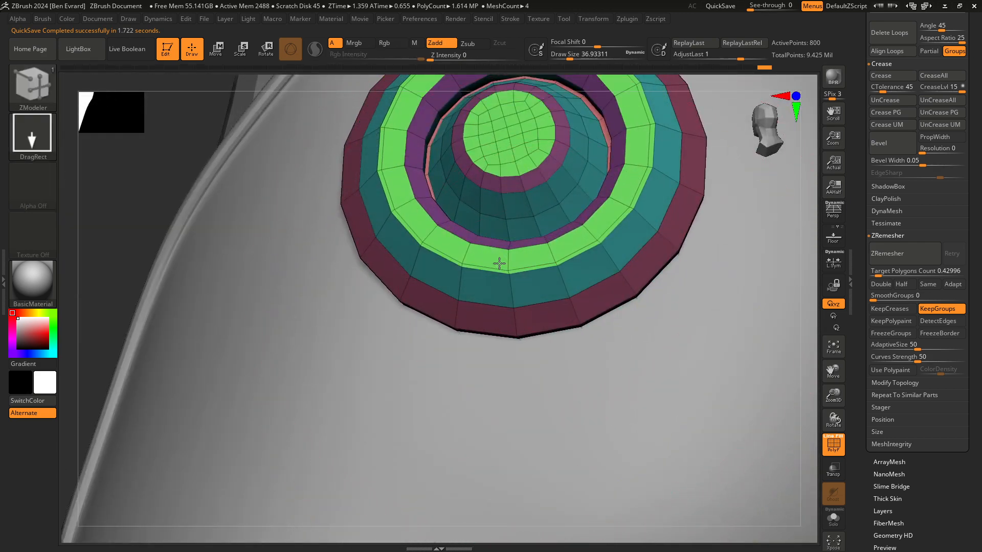
mouse_move(499, 263)
left_mouse_down()
mouse_move(455, 154)
mouse_move(438, 148)
mouse_move(478, 262)
left_mouse_up()
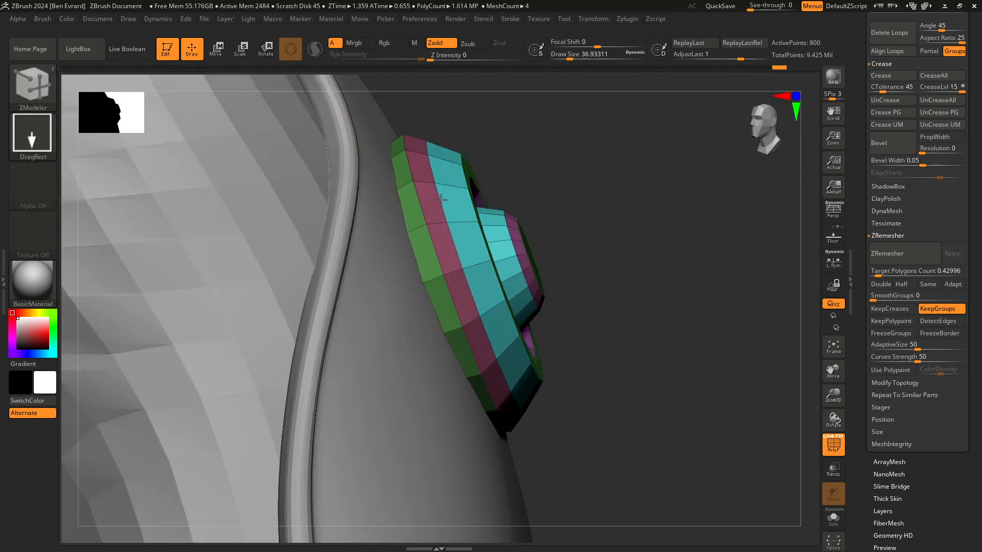
left_click_drag(440, 197, 719, 345)
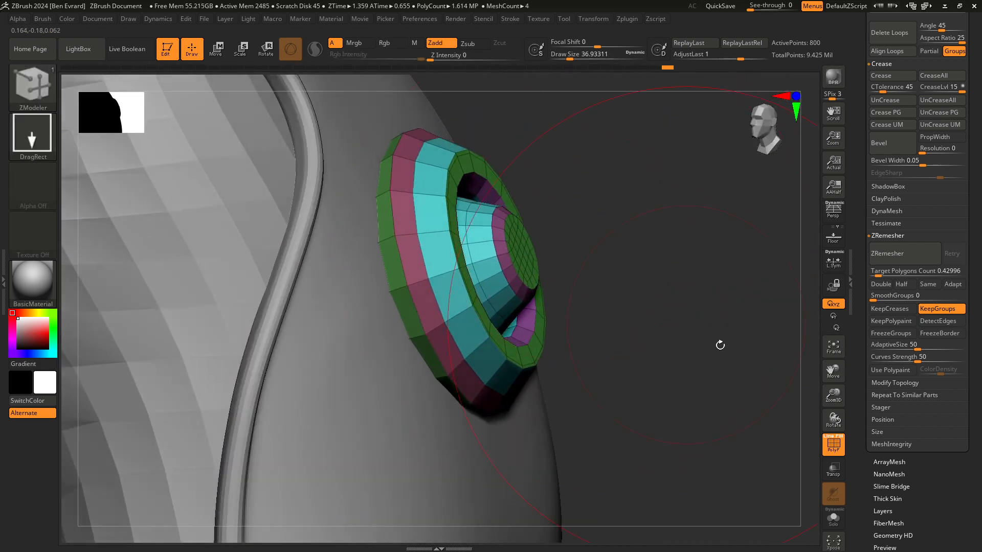
Step: Hide the polyframe and reposition the reshaped connectors on the hips with the gizmo
left_click(834, 444)
left_click_drag(664, 389, 651, 407)
right_click_drag(591, 281, 557, 355, "ctrl")
left_click(244, 54)
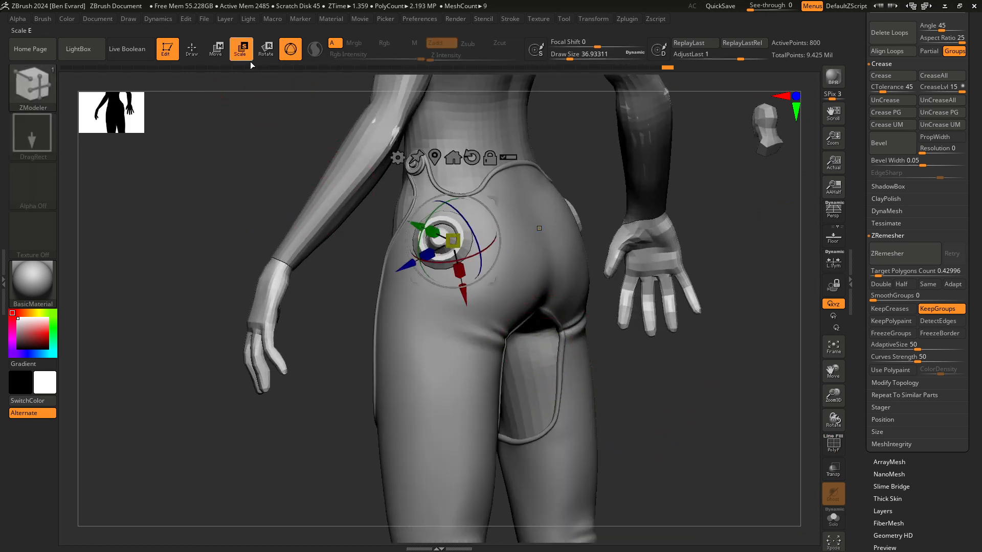
right_click_drag(426, 210, 452, 258, "ctrl")
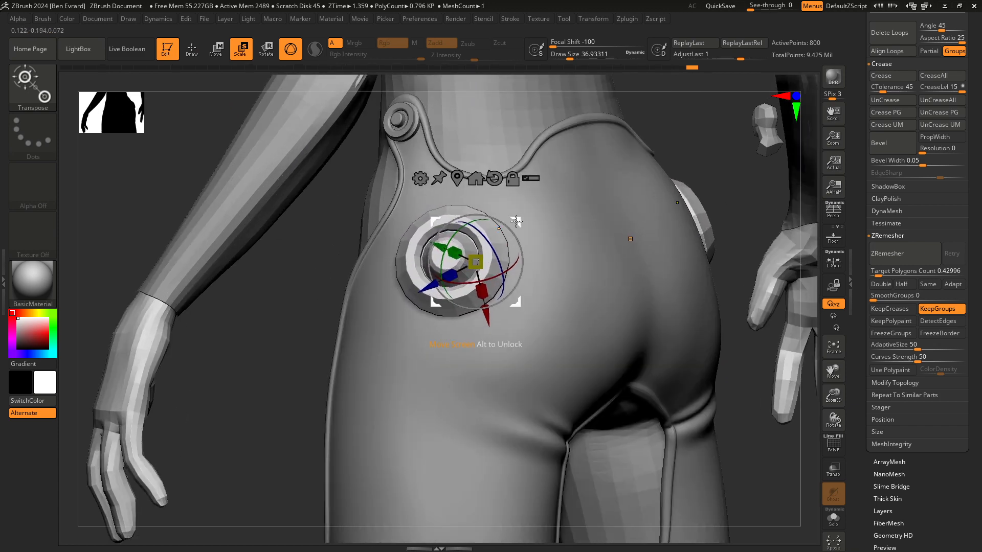
right_click_drag(356, 326, 346, 284, "ctrl")
left_click_drag(345, 282, 406, 246)
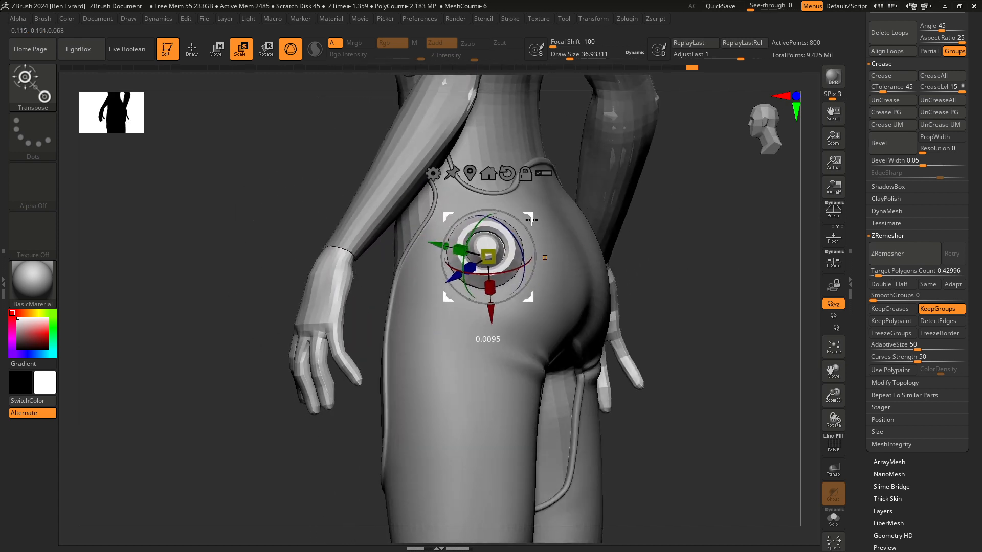
left_click_drag(639, 223, 563, 323)
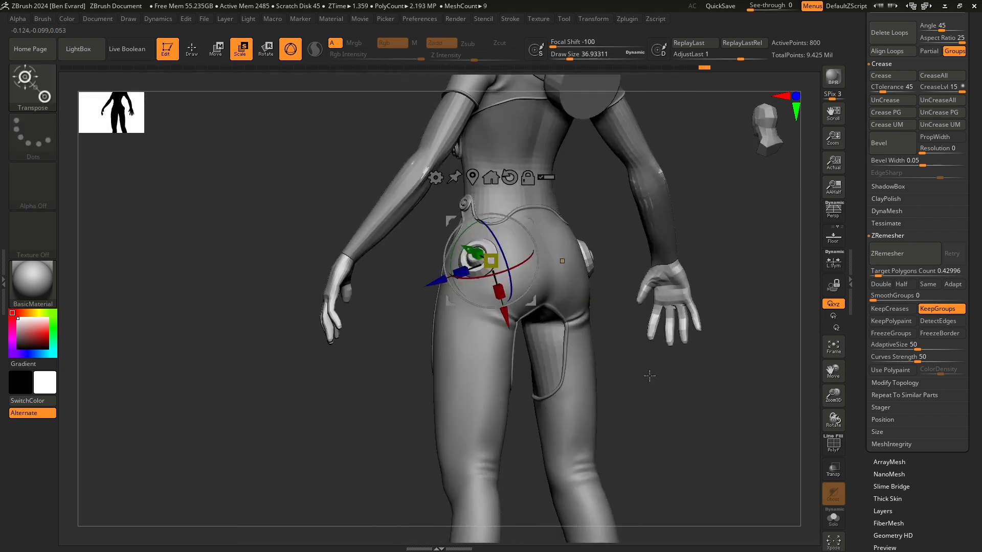
Step: Return to Draw mode and make the leggings the active subtool
key("f")
left_click_drag(687, 389, 650, 368, "alt")
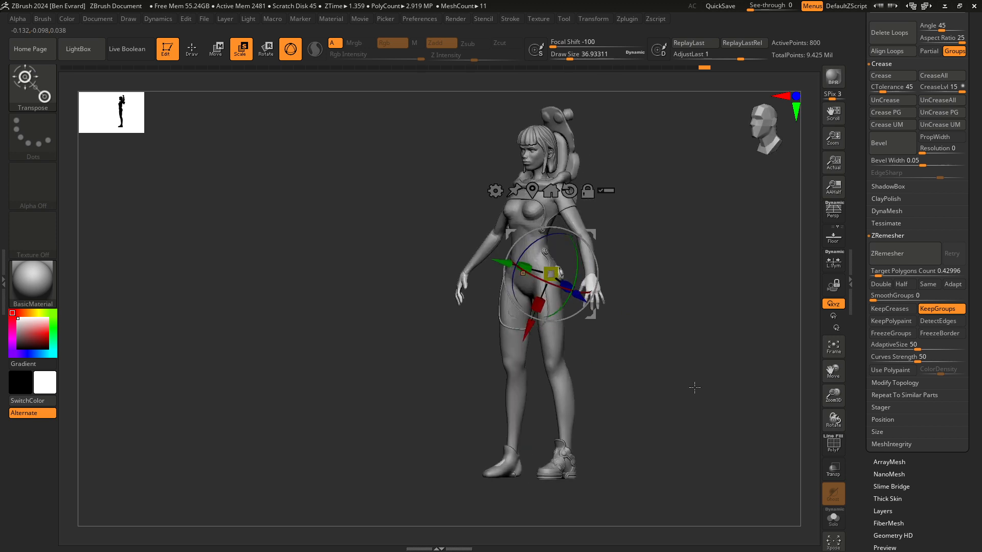
left_click(193, 52)
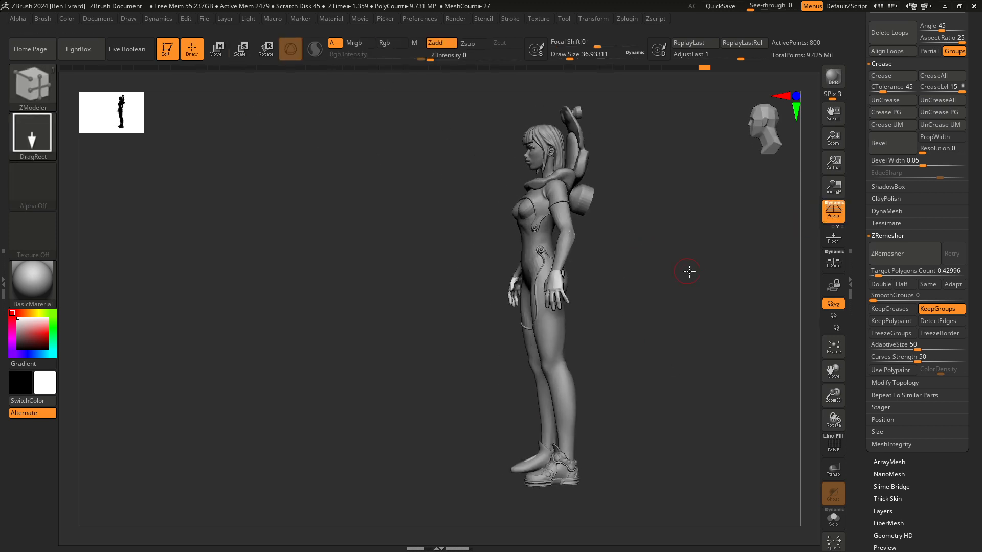
left_click_drag(643, 300, 701, 305)
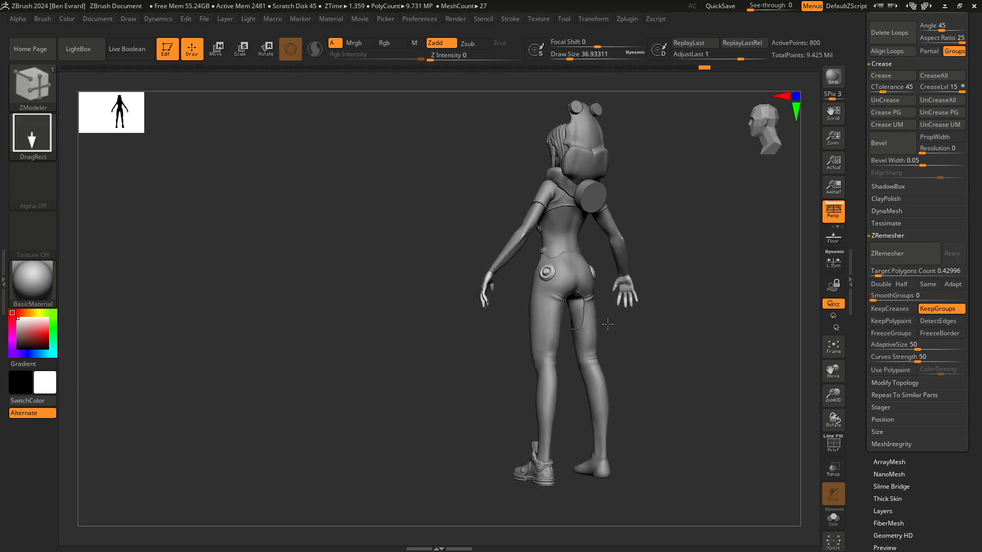
right_click_drag(702, 369, 719, 368)
right_click_drag(652, 336, 583, 314, "ctrl")
mouse_move(605, 356)
right_mouse_down()
mouse_move(572, 368)
mouse_move(562, 353)
mouse_move(556, 273)
mouse_move(596, 431)
mouse_move(567, 417)
right_mouse_up()
left_click(565, 260, "alt")
right_click_drag(720, 257, 588, 304)
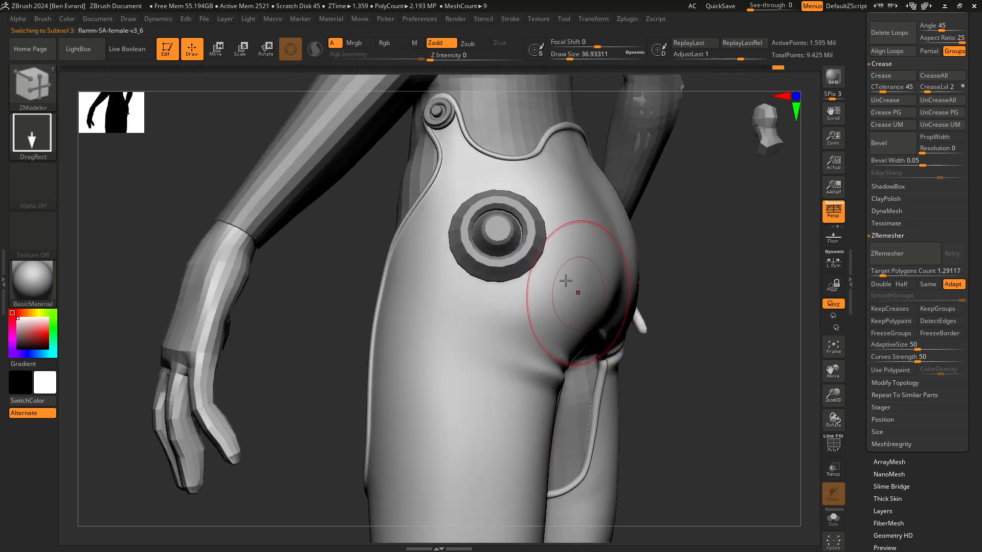
Step: Display the polyframe on the leggings around the round hip connector
left_click(822, 445)
right_click_drag(519, 248, 562, 306, "alt")
key("space")
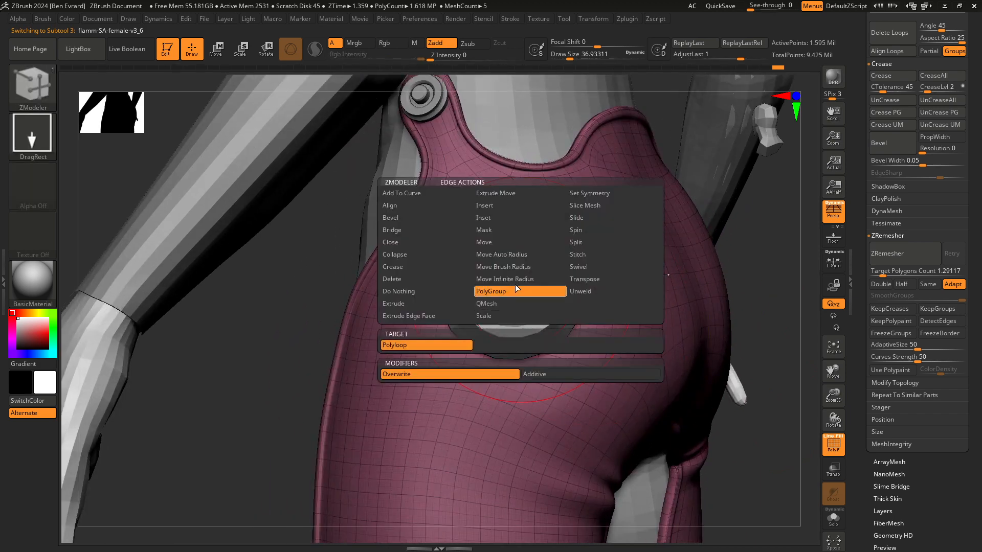
right_click_drag(785, 268, 762, 307)
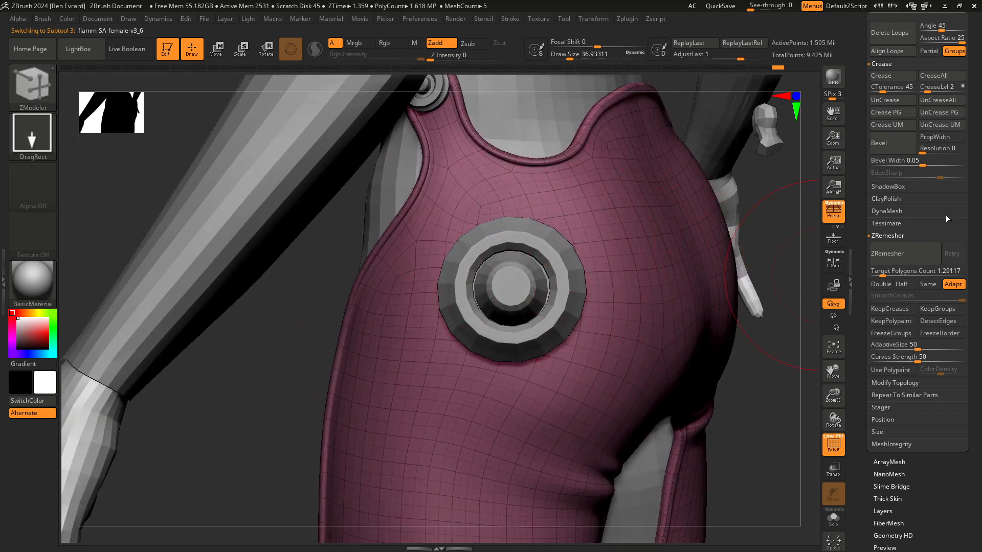
left_click_drag(946, 219, 948, 310)
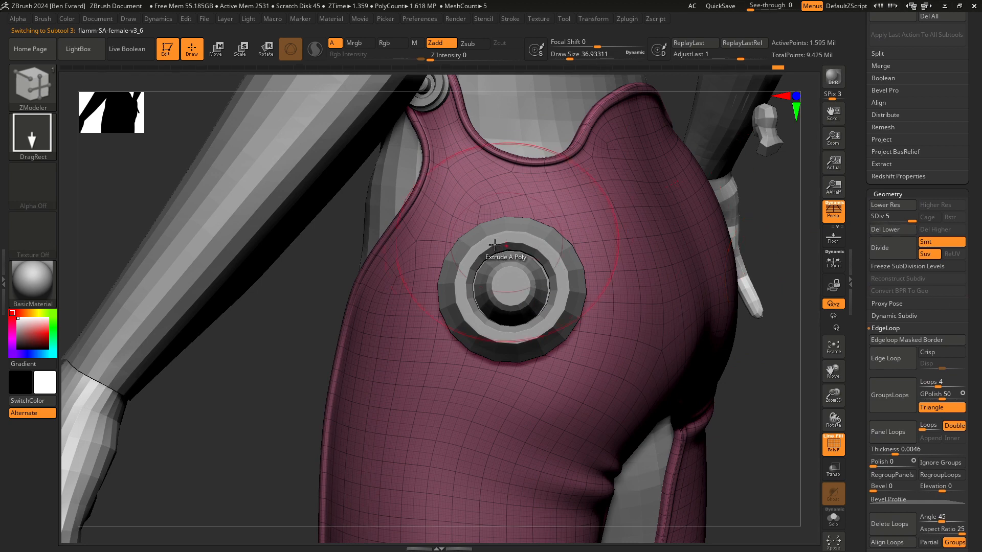
Step: Choose the MaskPen masking brush and reduce the draw size to about 7.47
key("space")
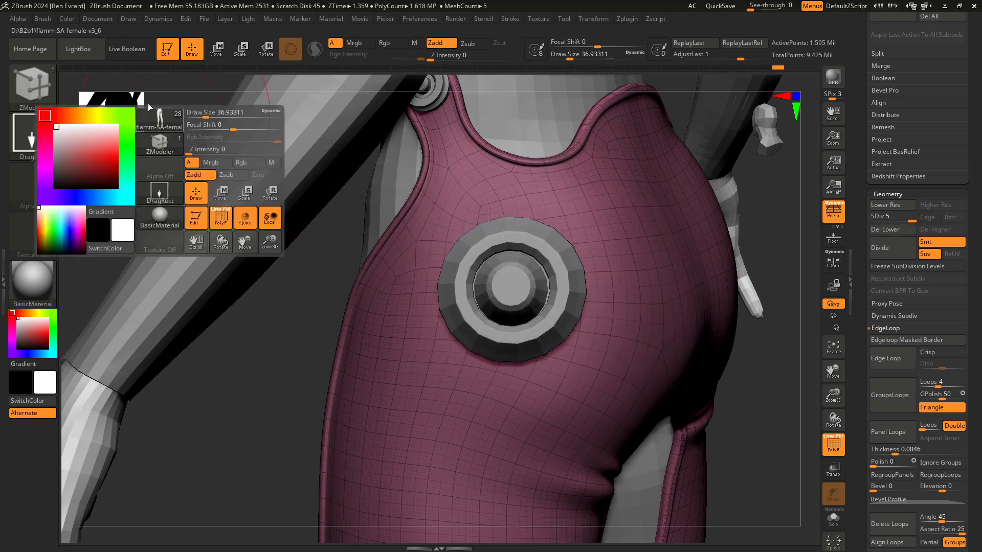
left_click(51, 101, "ctrl")
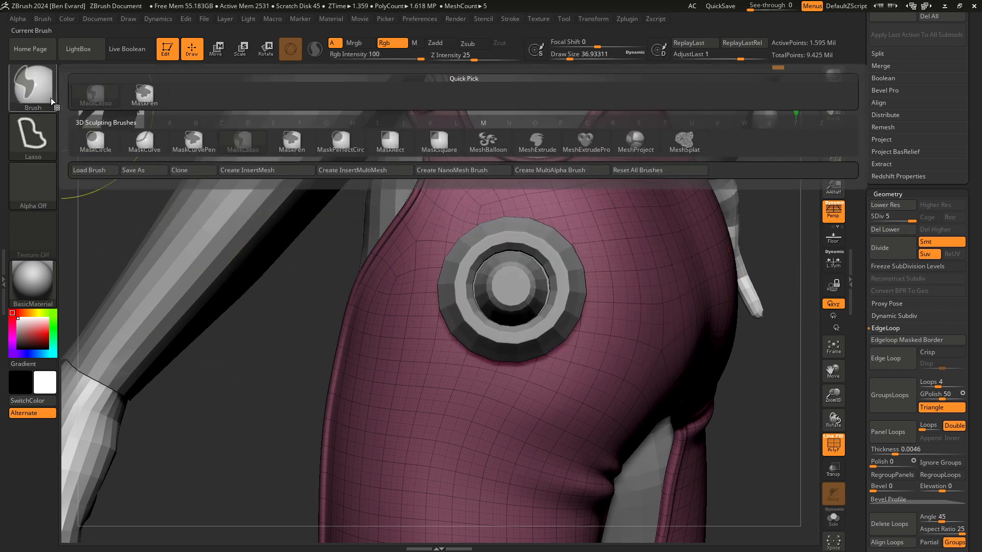
left_click(137, 102, "ctrl")
key("space")
left_click_drag(339, 256, 330, 254)
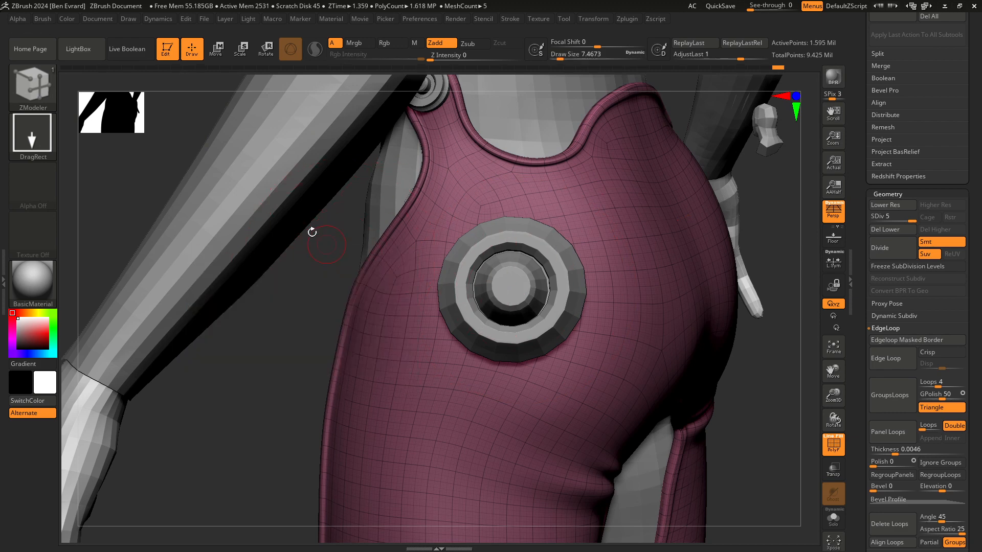
Step: Mask a circle on the leggings matching the hip connector's outline with the MaskPerfectCircle brush
left_click(49, 93, "ctrl")
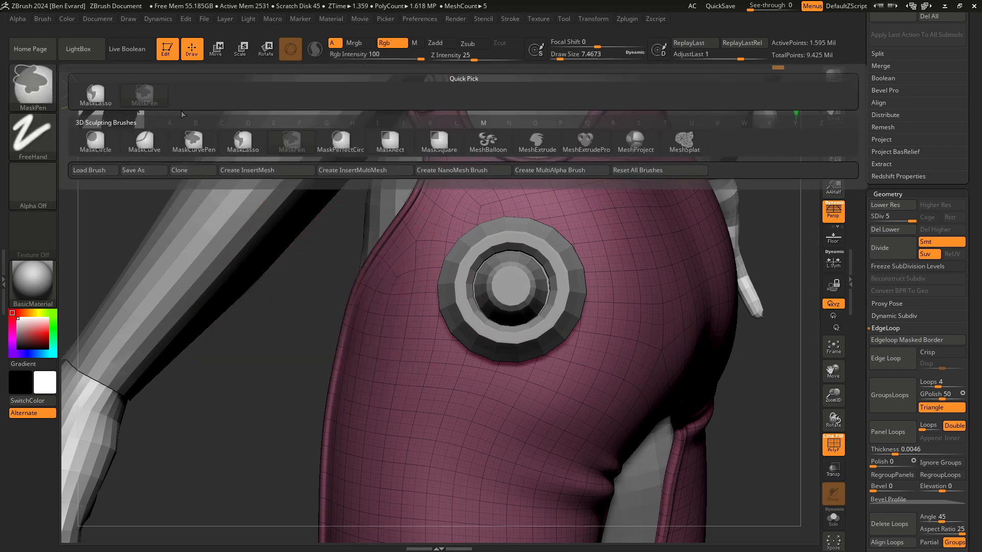
left_click(353, 144, "ctrl")
left_click_drag(497, 284, 564, 346, "ctrl")
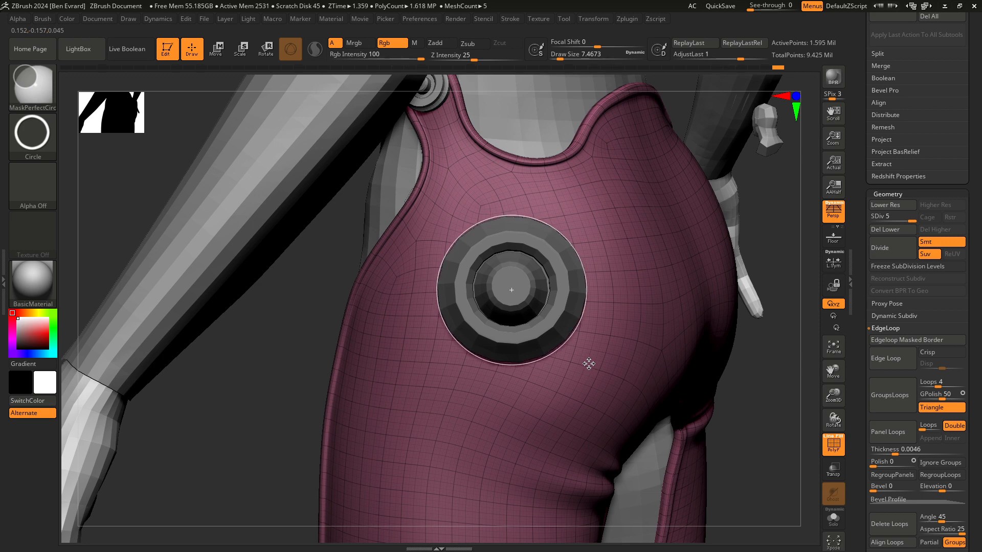
left_click_drag(588, 364, 588, 364, "ctrl")
Step: Turn off perspective and remove the stray circular mask from the front of the thigh
right_click_drag(593, 363, 652, 356, "ctrl")
right_click_drag(723, 398, 757, 399)
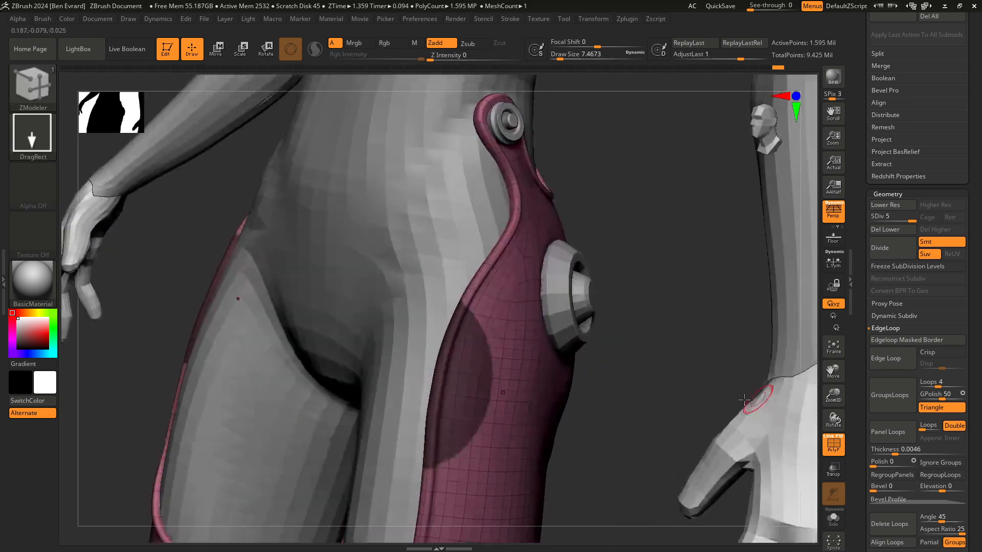
mouse_move(673, 352)
right_mouse_down()
mouse_move(648, 349)
mouse_move(619, 372)
right_mouse_up()
right_click_drag(618, 372, 581, 254)
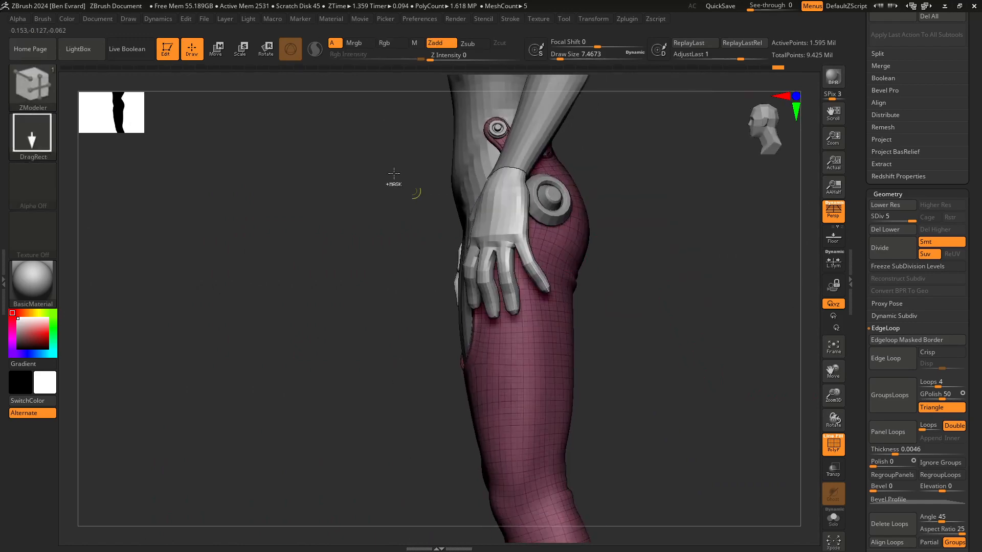
right_click_drag(351, 278, 401, 290)
left_click(838, 216)
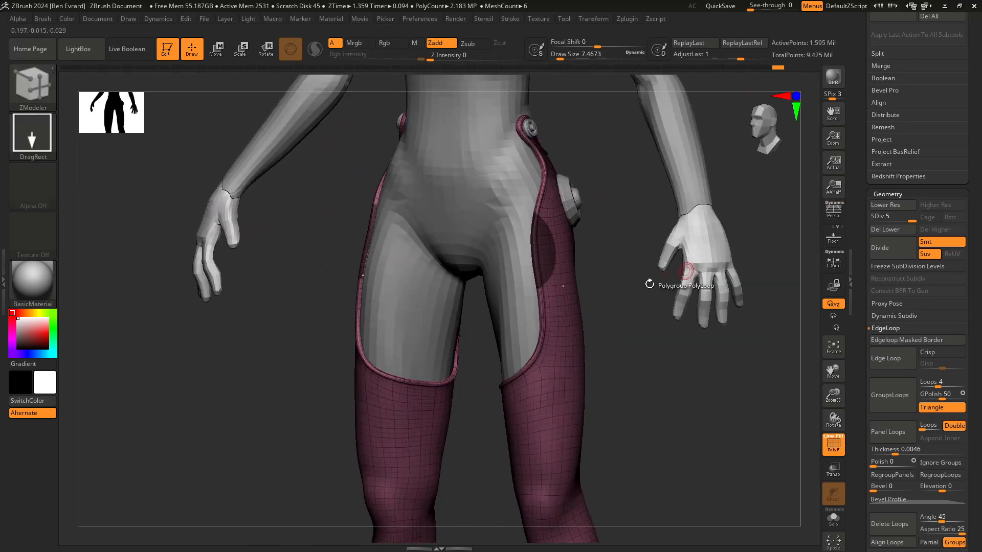
mouse_move(648, 282)
right_mouse_down()
mouse_move(596, 335)
mouse_move(569, 404)
right_mouse_up()
mouse_move(573, 429)
left_mouse_down("ctrl")
mouse_move(519, 344)
mouse_move(479, 238)
left_mouse_up("ctrl")
Step: Assign the masked circle behind the hip connector to its own polygroup with Group Masked and clear the mask
mouse_move(568, 305)
right_mouse_down()
mouse_move(515, 339)
mouse_move(486, 376)
mouse_move(549, 397)
mouse_move(562, 376)
right_mouse_up()
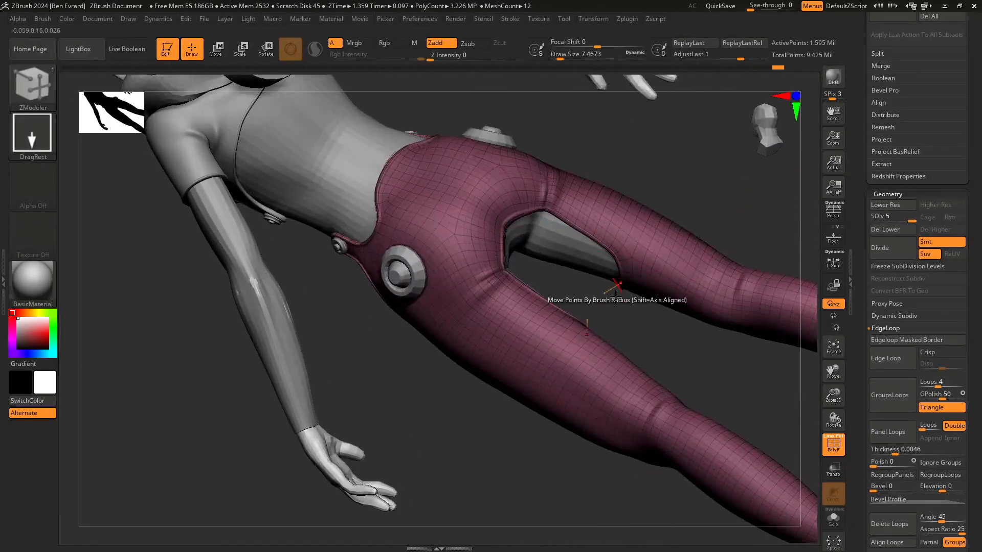
right_click_drag(587, 322, 760, 427)
right_click_drag(773, 495, 636, 320)
left_click(836, 450)
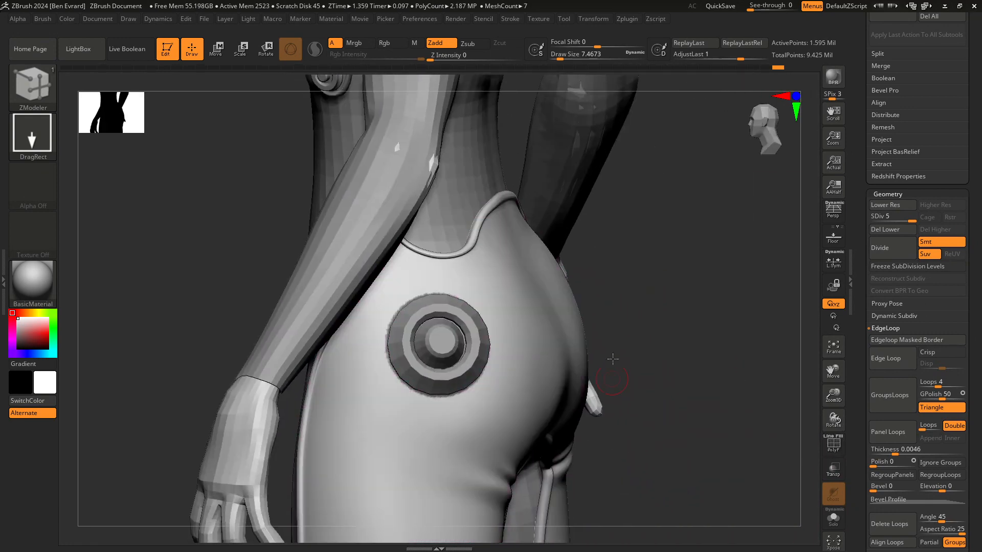
right_click_drag(614, 358, 862, 381, "alt")
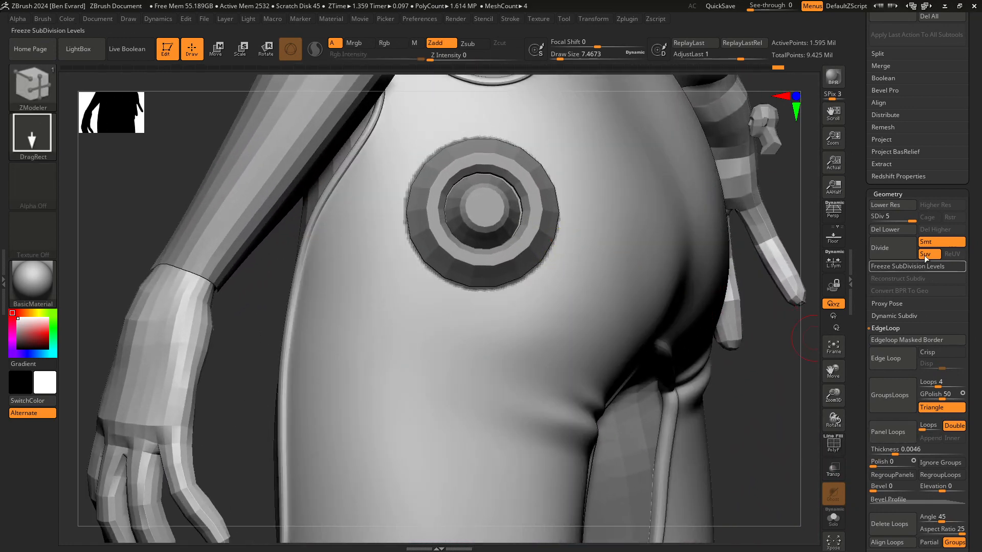
right_click_drag(757, 395, 731, 409)
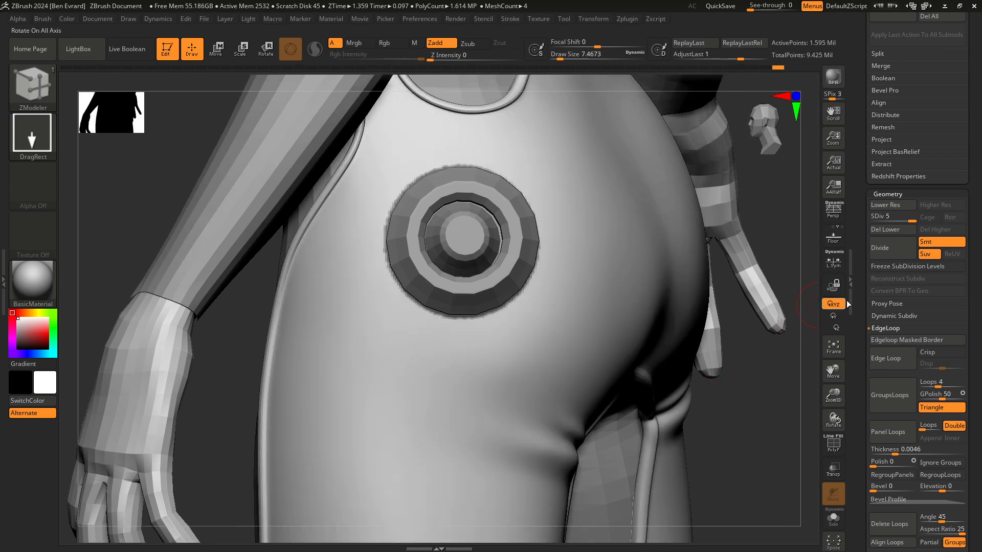
left_click_drag(973, 257, 935, 50)
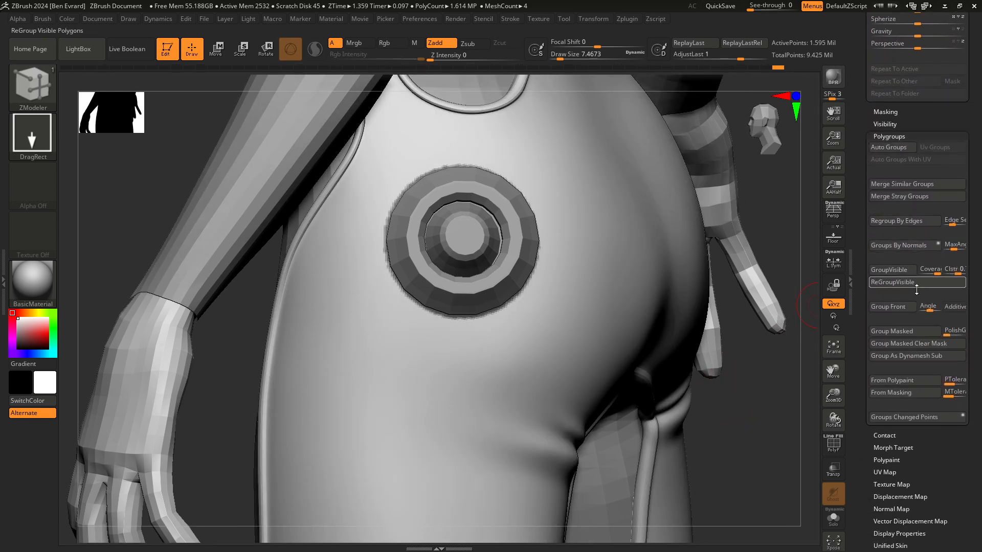
left_click(913, 331)
left_click(838, 448)
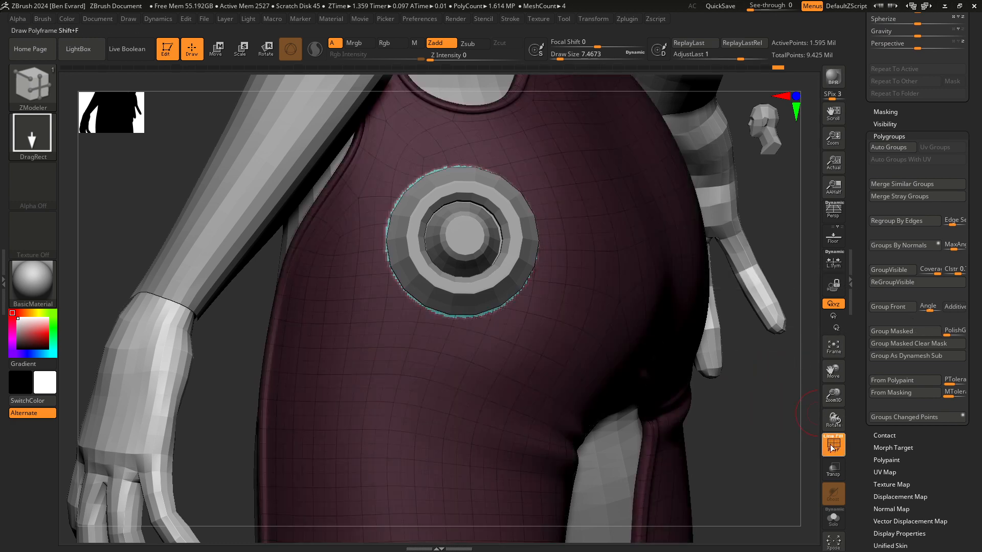
left_click(833, 449)
left_click(834, 448)
left_click_drag(774, 437, 718, 375)
Step: Switch to the Move brush and hide the round hip connectors' subtool to expose the circular polygroup
left_click_drag(976, 149, 961, 409)
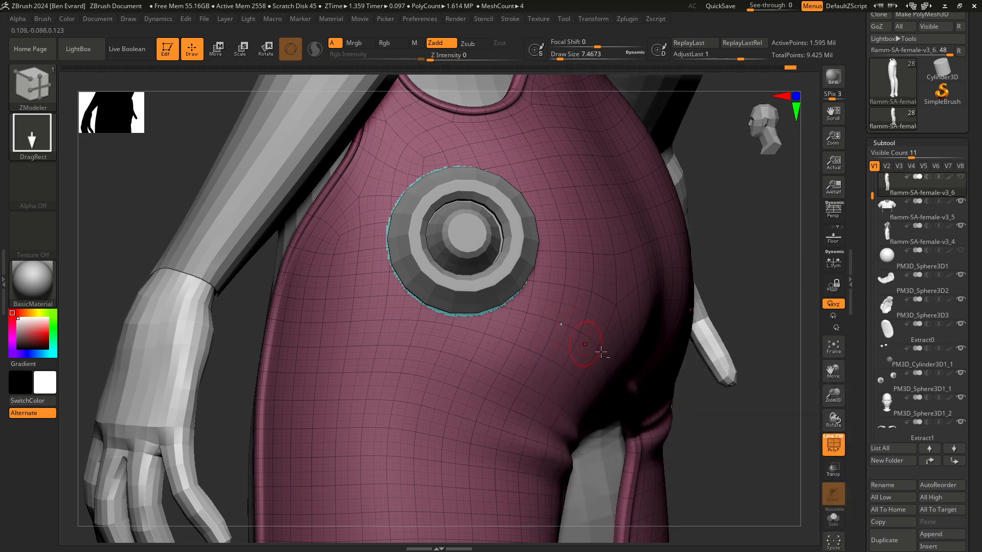
key("ctrl")
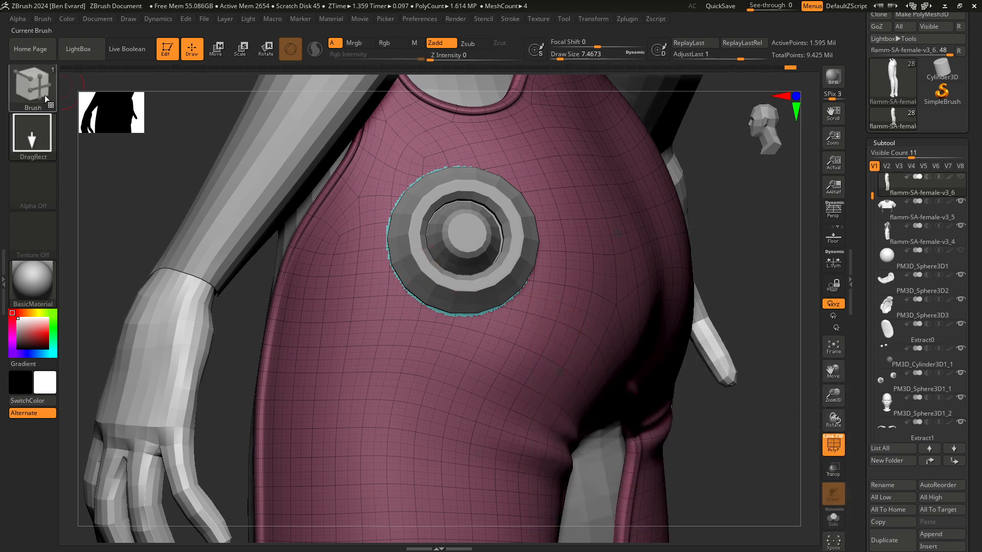
left_click(46, 99)
key("m")
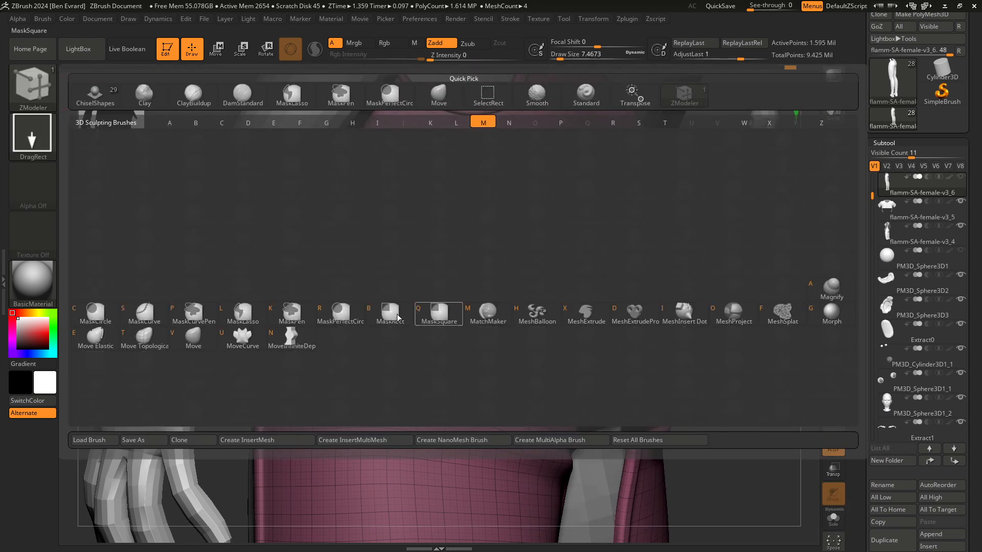
left_click(194, 339)
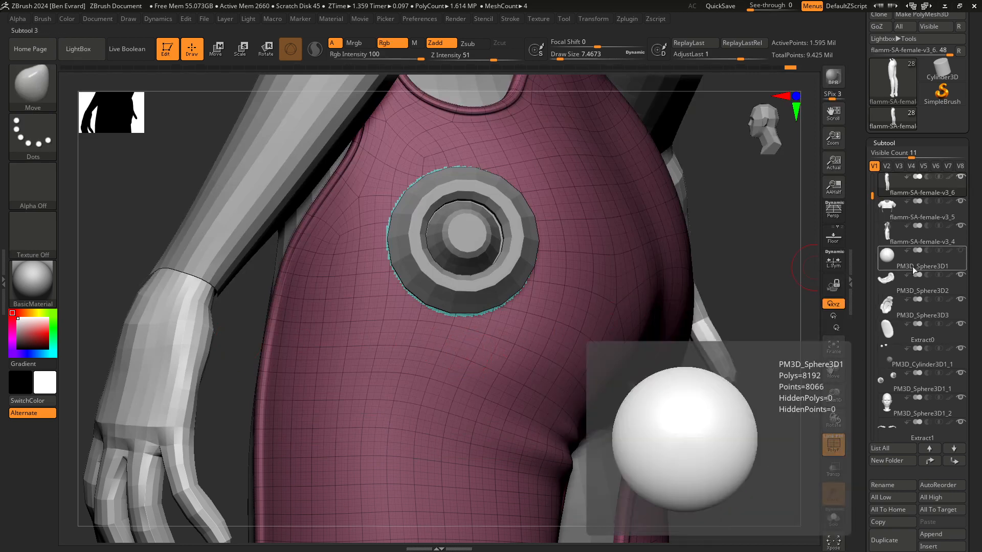
left_click_drag(872, 362, 872, 376)
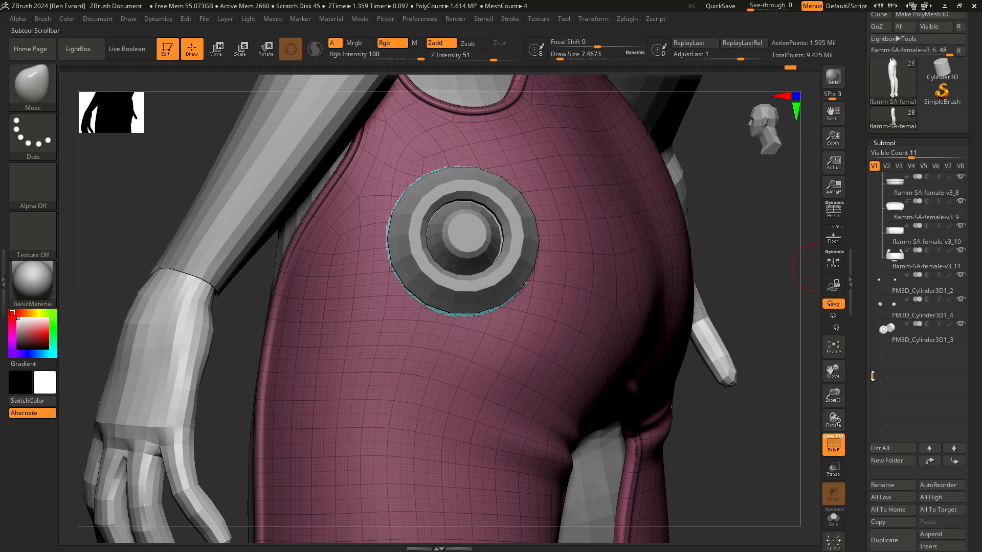
left_click(959, 326)
left_click_drag(731, 434, 603, 374)
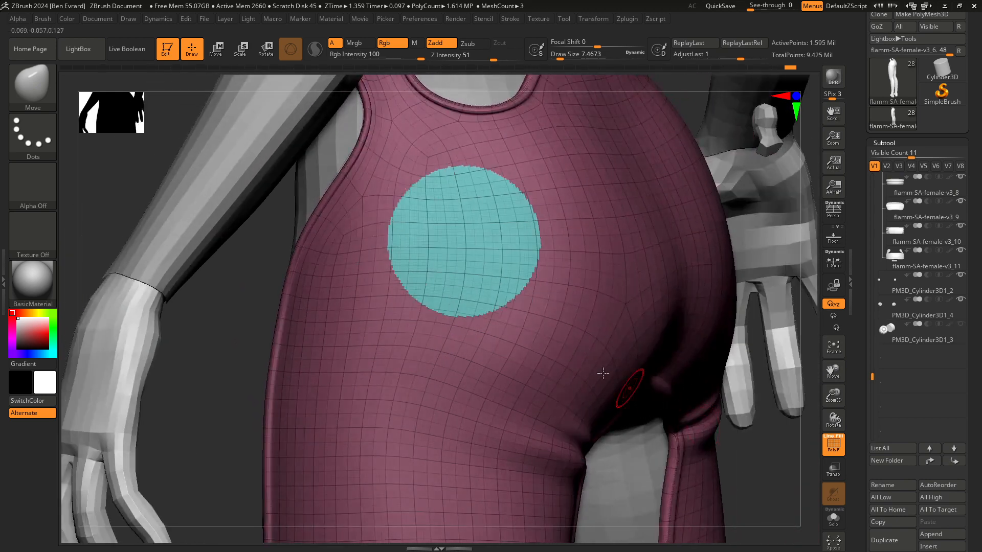
right_click_drag(477, 244, 565, 265, "ctrl")
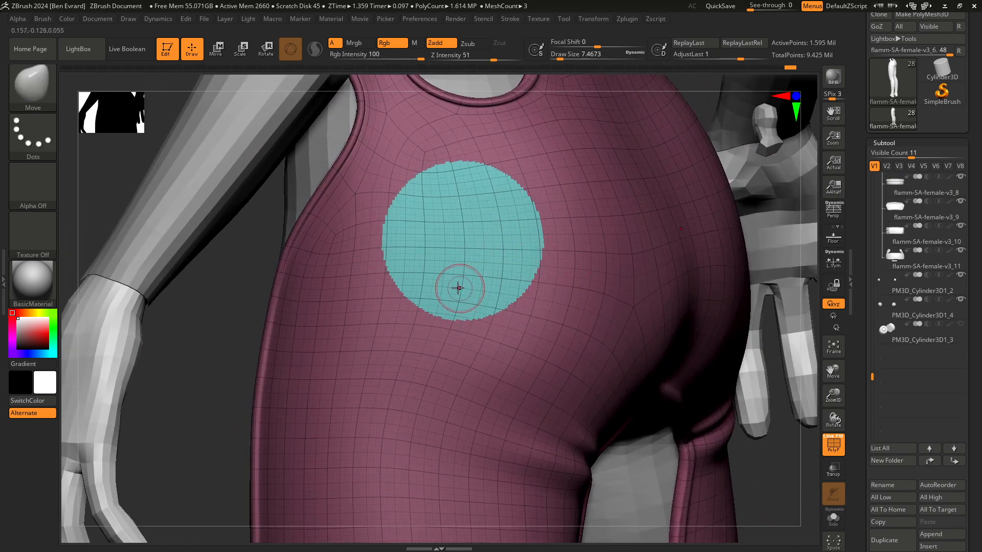
Step: Set the masking brush to MaskLasso and show the circular hip polygroup from the side
left_click(32, 88, "ctrl")
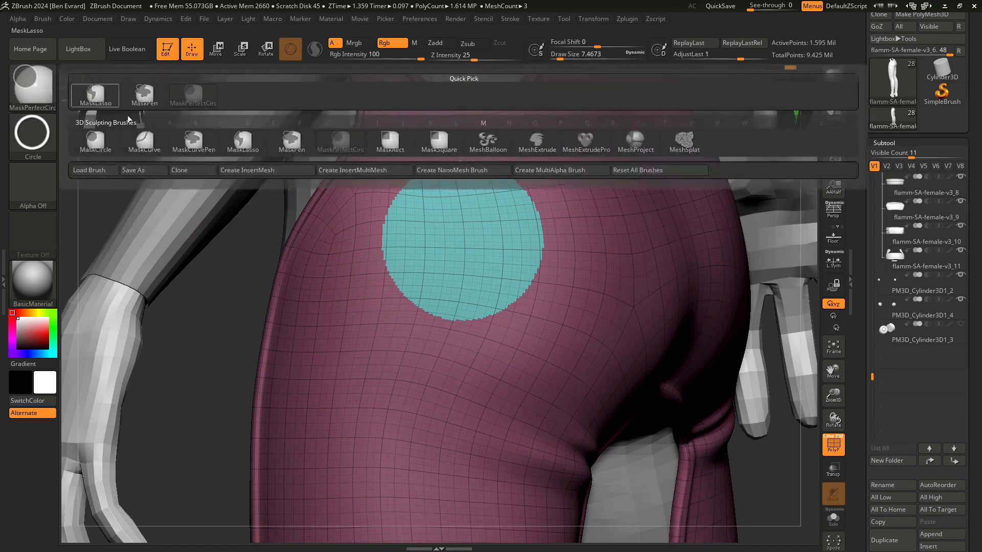
left_click(17, 102)
left_click(242, 152, "ctrl")
right_click_drag(328, 245, 491, 287)
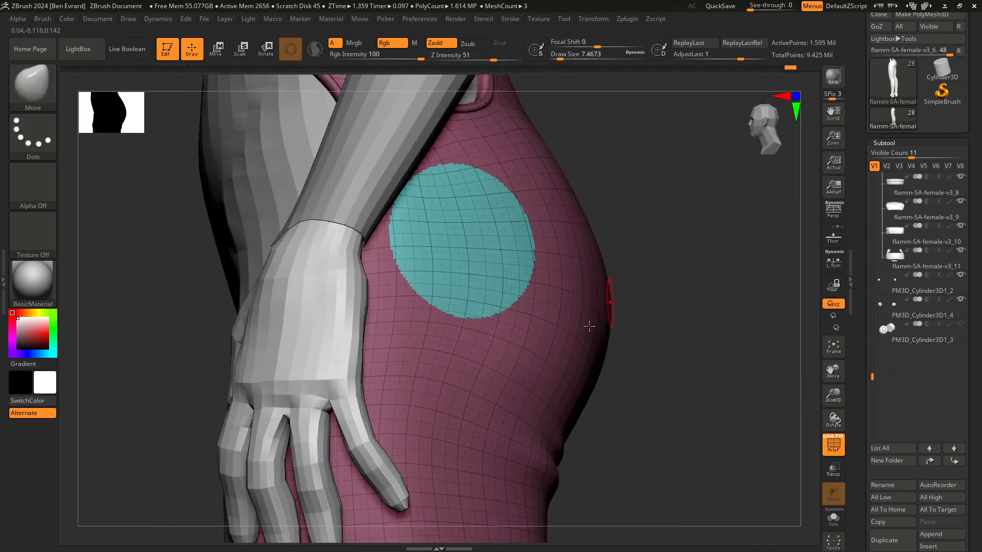
mouse_move(710, 307)
right_mouse_down()
mouse_move(680, 302)
mouse_move(639, 314)
right_mouse_up()
mouse_move(545, 376)
left_mouse_down("ctrl")
mouse_move(353, 287)
mouse_move(450, 134)
mouse_move(542, 332)
mouse_move(543, 358)
left_mouse_up("ctrl")
left_click(758, 286, "ctrl")
left_click_drag(723, 301, 684, 321)
key("ctrl+z")
key("ctrl+z")
Step: Mask everything outside a lasso around the circular polygroup, smooth its jagged border with Polish By Groups, and clear the mask
mouse_move(536, 337)
left_mouse_down("ctrl")
mouse_move(370, 230)
mouse_move(440, 148)
mouse_move(529, 197)
left_mouse_up("ctrl")
left_click_drag(564, 302, 567, 299, "ctrl")
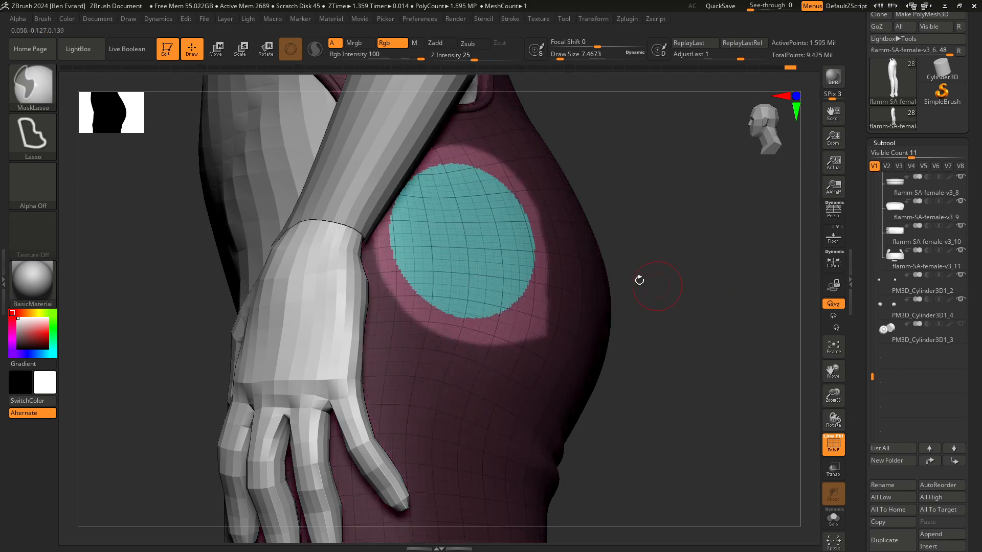
left_click_drag(963, 358, 950, 143)
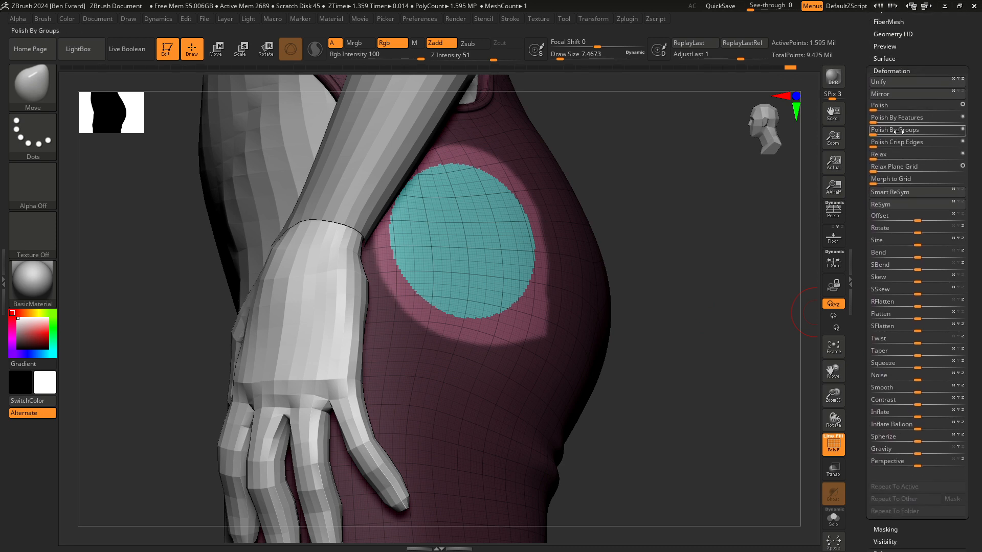
left_click_drag(893, 132, 909, 145)
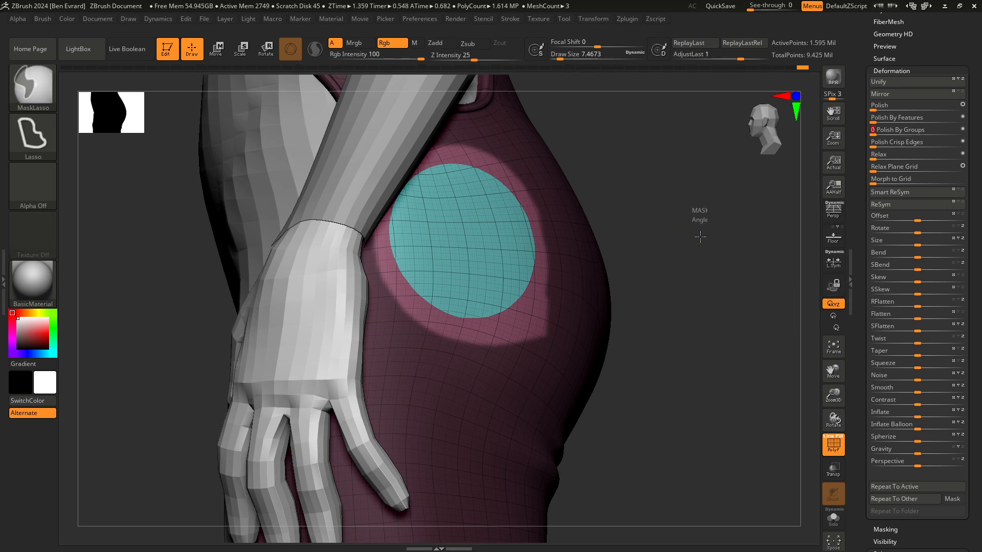
left_click_drag(699, 237, 716, 279, "ctrl")
Step: Bring the round hip connectors' subtool back into view over the circular hip polygroup
right_click_drag(716, 279, 670, 301, "ctrl")
right_click_drag(567, 218, 593, 272, "ctrl")
mouse_move(517, 189)
right_mouse_down("ctrl")
mouse_move(535, 231)
mouse_move(582, 280)
mouse_move(470, 271)
right_mouse_up("ctrl")
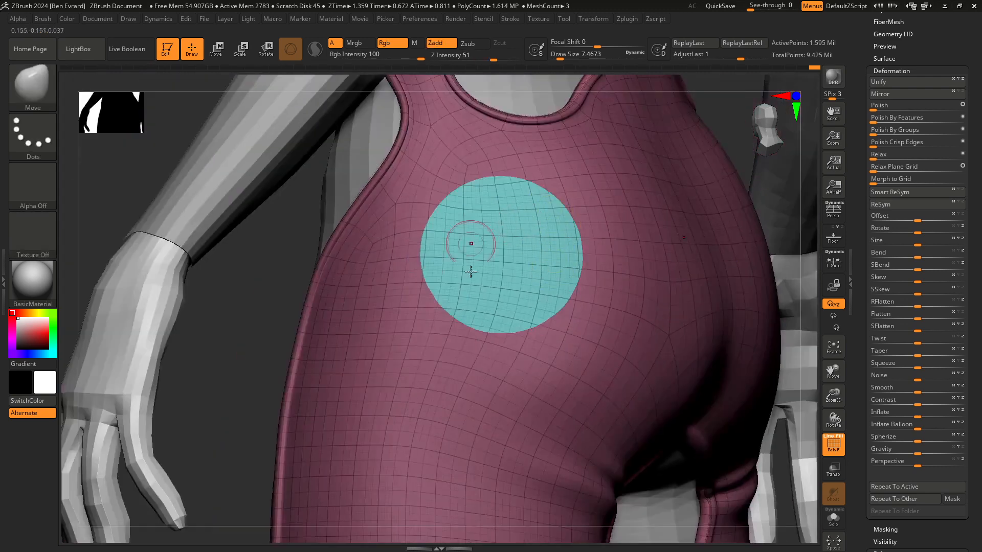
scroll(948, 191, "up", 15)
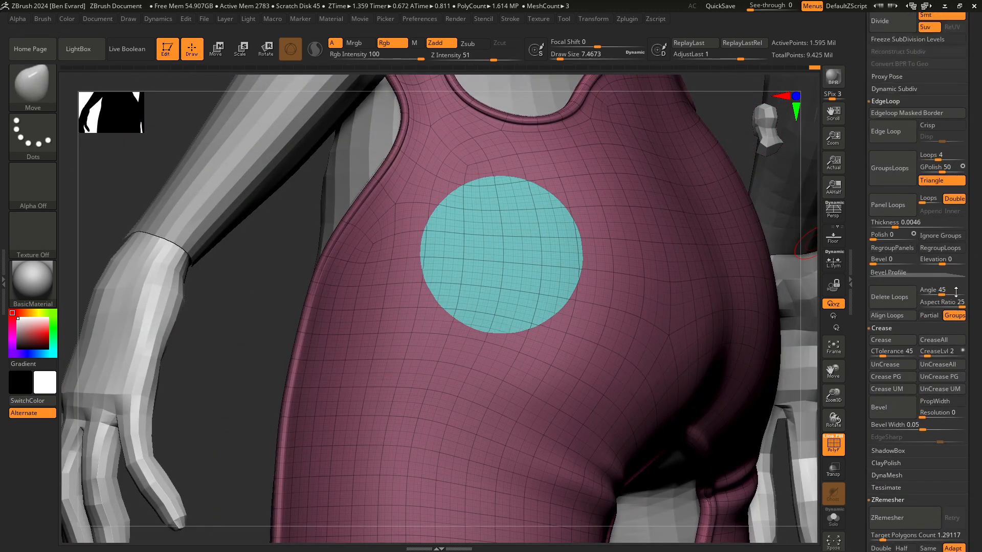
scroll(949, 324, "up", 5)
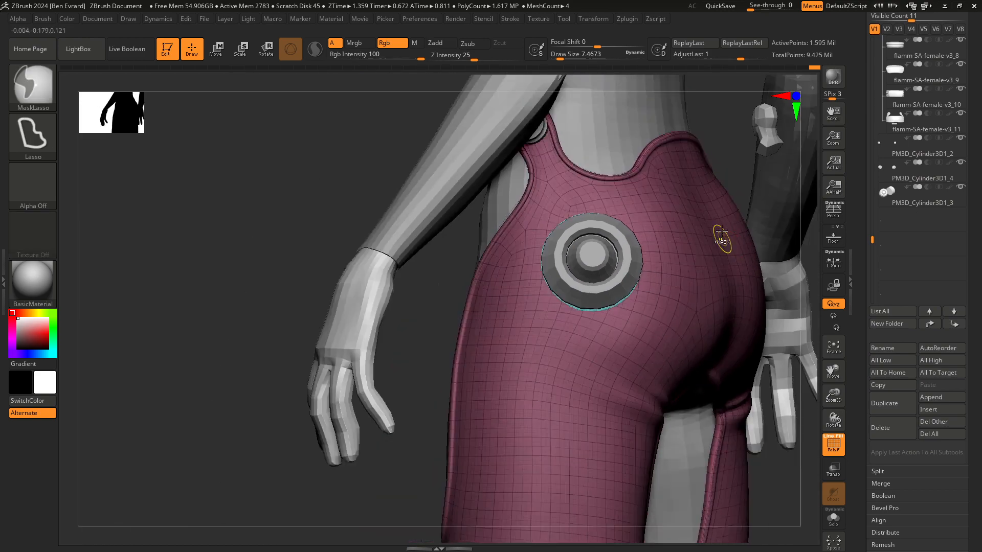
Step: Switch to the Move brush and inspect how the hip connectors cover the circular polygroups, with and without the polyframe
key("b")
key("m")
key("v")
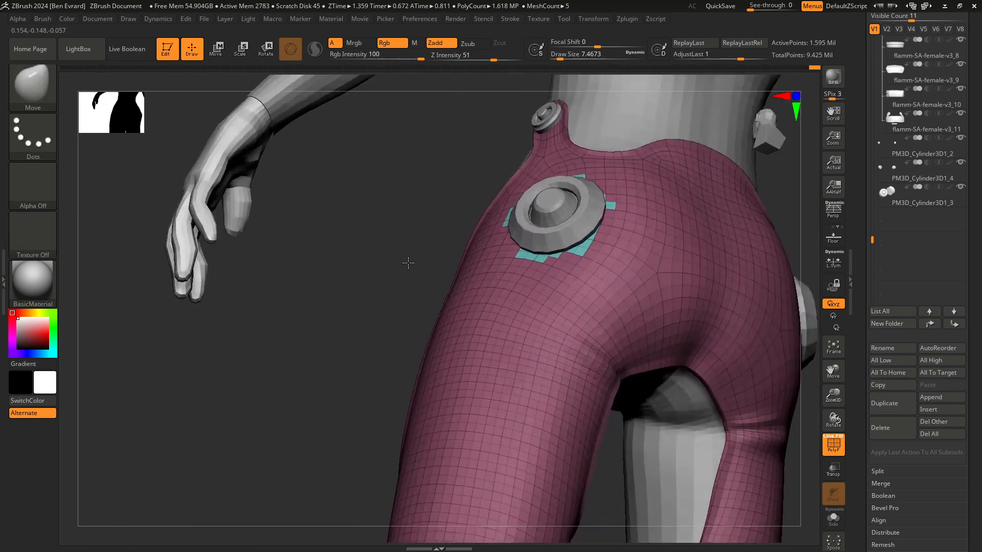
mouse_move(407, 263)
right_mouse_down()
mouse_move(424, 279)
mouse_move(409, 307)
mouse_move(516, 258)
mouse_move(263, 266)
mouse_move(361, 221)
mouse_move(320, 351)
mouse_move(285, 339)
mouse_move(460, 327)
mouse_move(519, 302)
mouse_move(504, 271)
right_mouse_up()
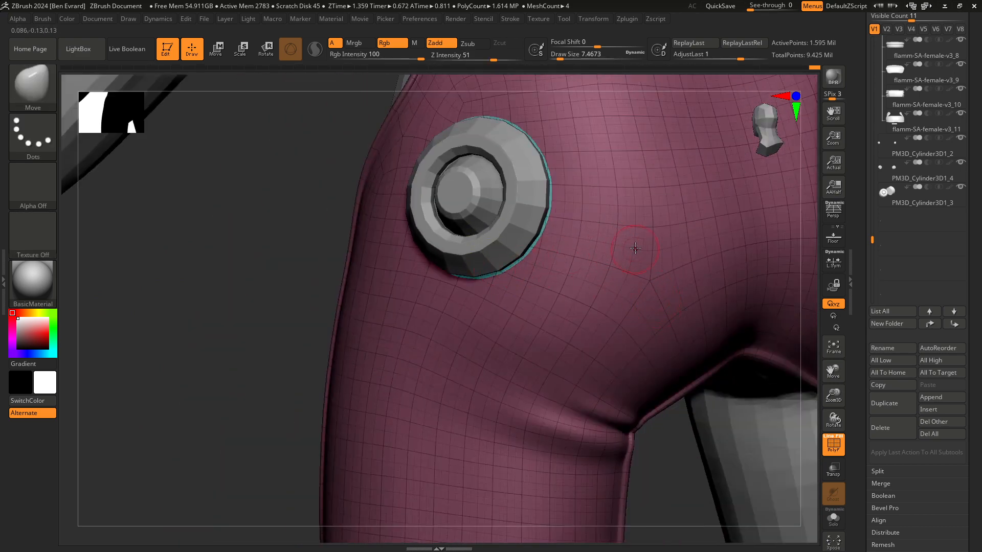
right_click_drag(652, 261, 563, 246, "ctrl")
right_click_drag(697, 260, 756, 303)
left_click(834, 443)
right_click_drag(766, 344, 808, 439, "ctrl")
left_click(833, 444)
right_click_drag(441, 187, 486, 293, "ctrl")
Step: Mask the leggings everywhere except the circular hip polygroup and soften the mask's border
left_click(224, 51)
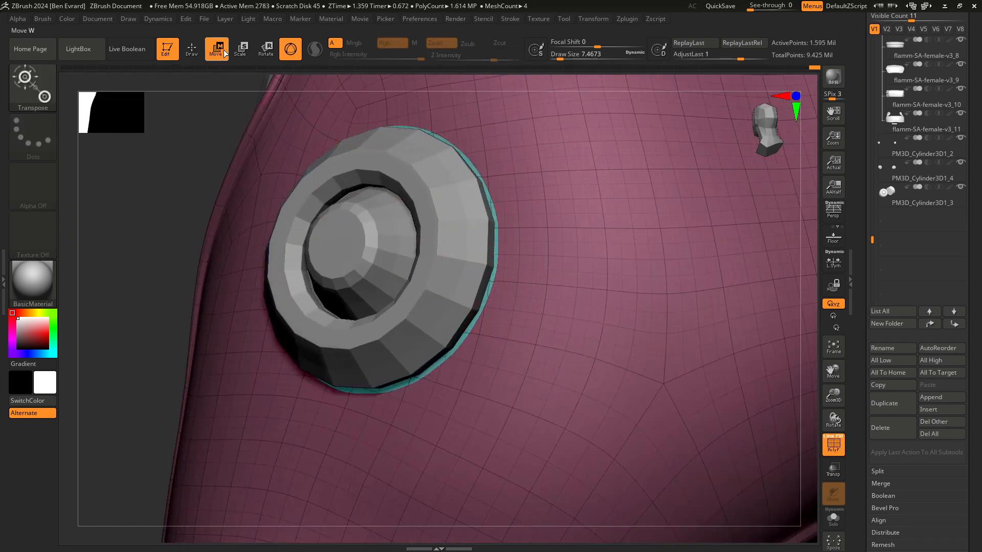
left_click(496, 251)
right_click_drag(496, 251, 419, 194, "ctrl")
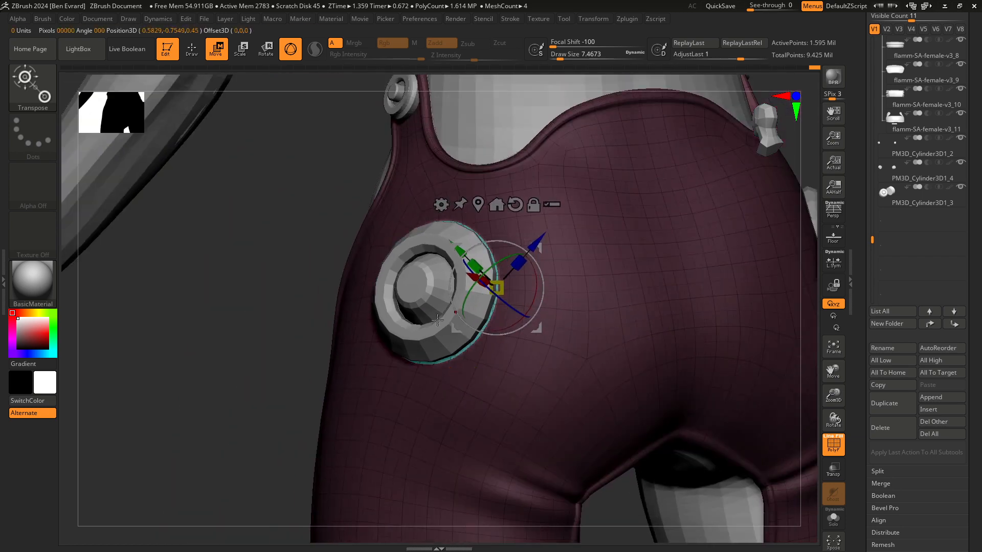
left_click(192, 50)
mouse_move(491, 286)
right_mouse_down("ctrl")
mouse_move(522, 271)
mouse_move(539, 278)
right_mouse_up("ctrl")
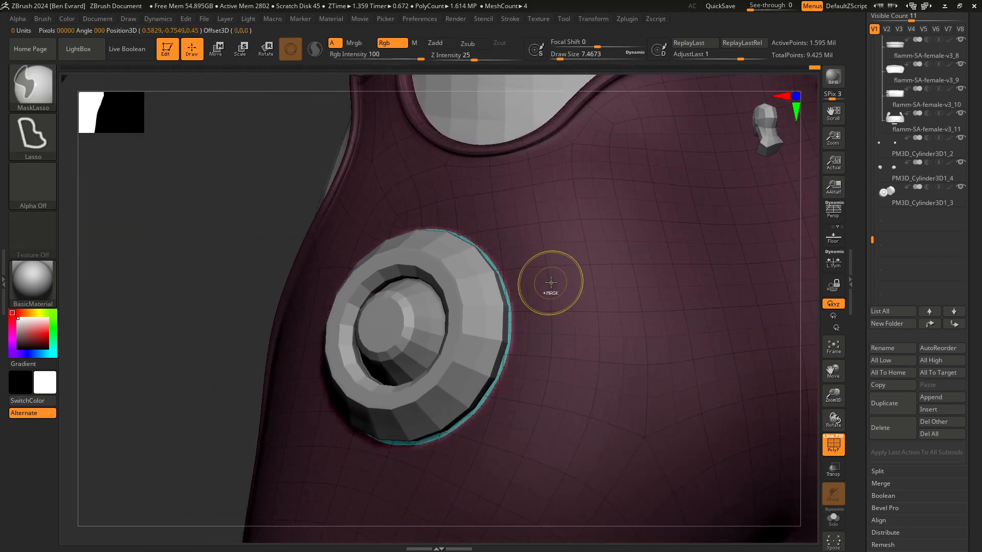
right_click_drag(547, 286, 524, 280, "ctrl")
Step: Shift the unmasked hip circle slightly inward along the gizmo's X axis beneath the connector
left_click(221, 53)
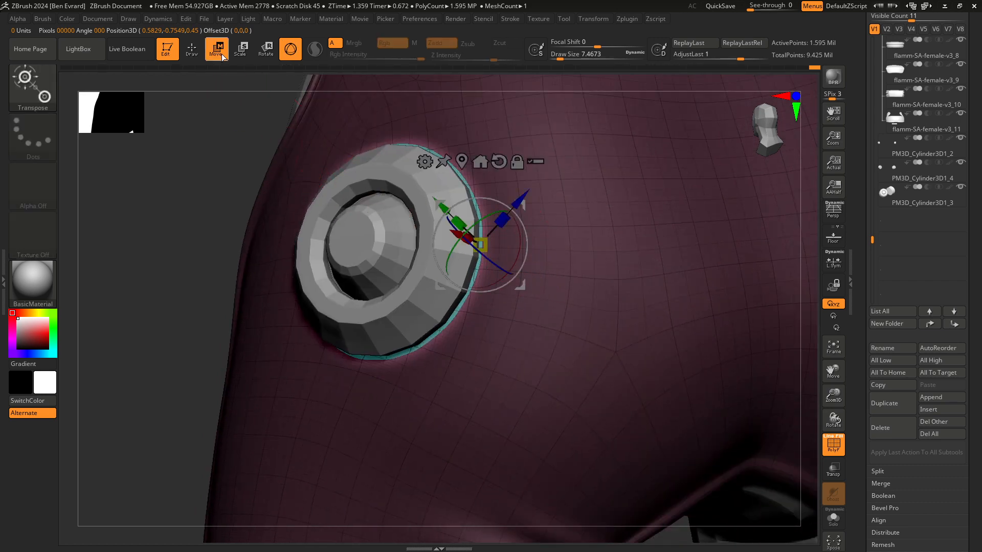
key("q")
left_click(222, 55)
scroll(481, 245, "up", 2)
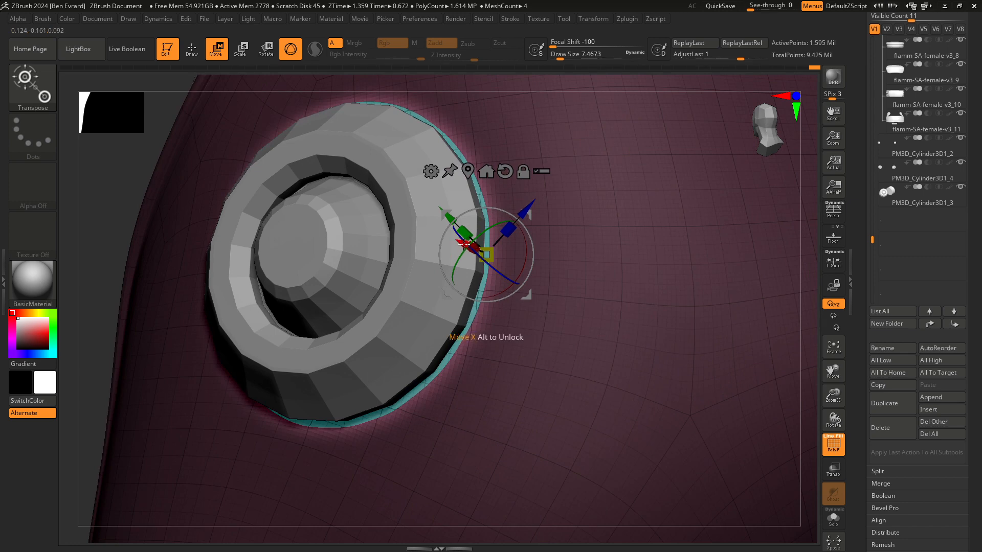
left_click_drag(464, 245, 467, 245)
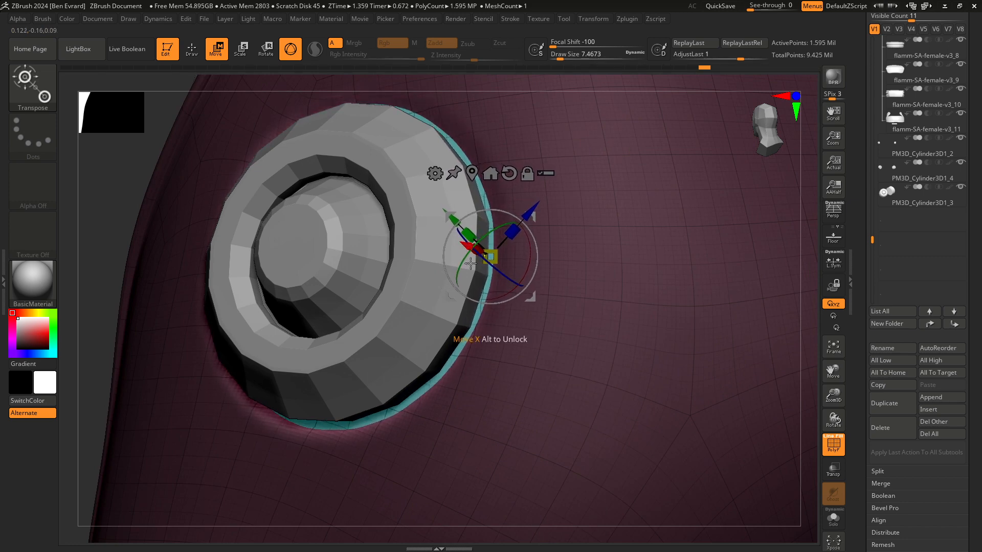
Step: Clear the mask, hide the polyframe, and examine the recess in the leggings around the hip connector
scroll(307, 307, "down", 3)
scroll(168, 276, "down", 2)
left_click_drag(169, 276, 647, 328)
left_click(840, 441)
left_click_drag(552, 307, 515, 357)
scroll(350, 256, "up", 3)
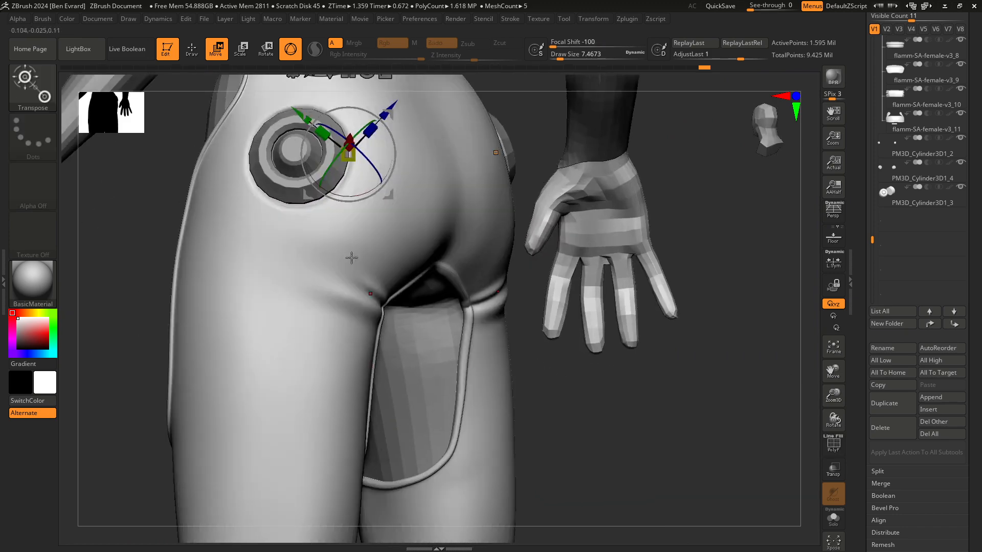
scroll(375, 318, "up", 3)
scroll(374, 317, "up", 2)
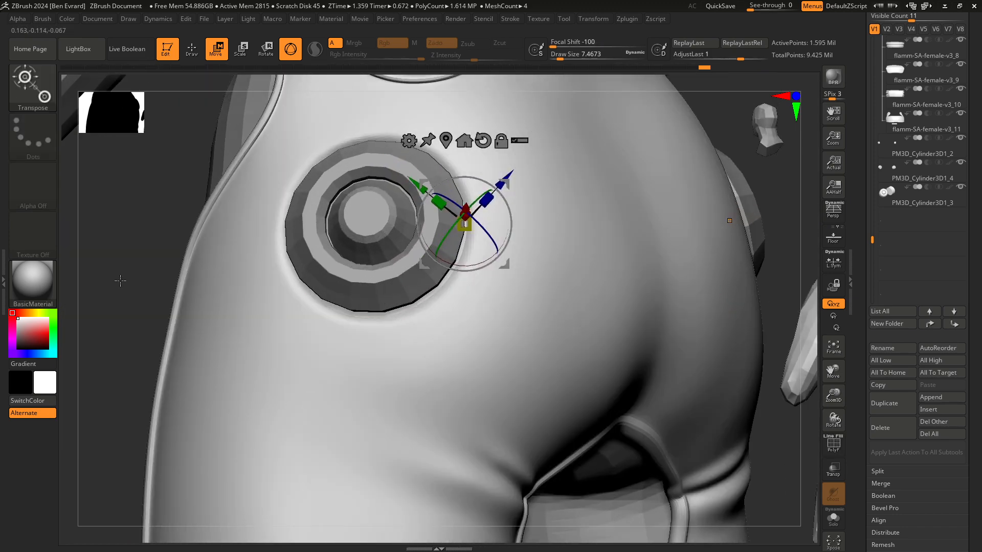
left_click_drag(147, 220, 173, 271)
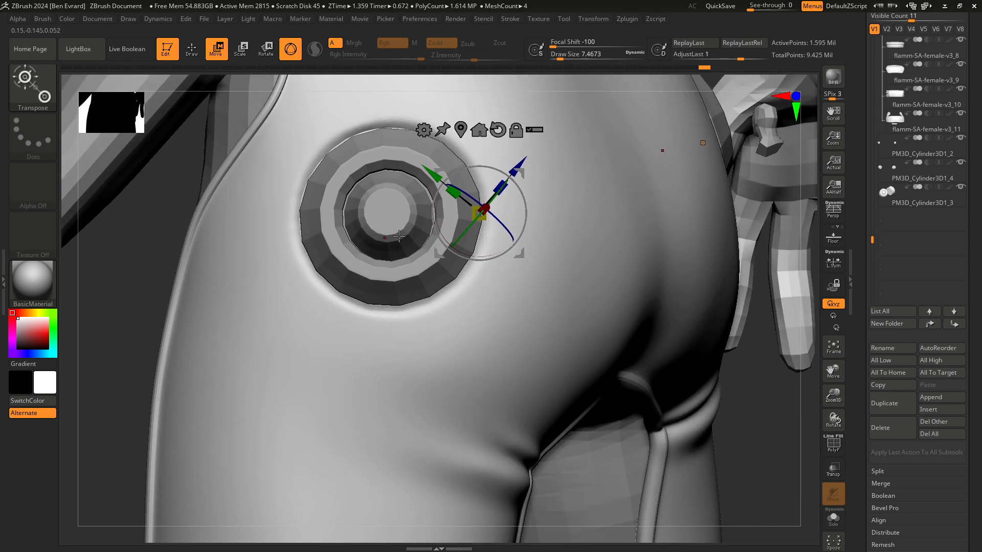
Step: Select the hip connectors' subtool and centre the transform gizmo on the connector
left_click(430, 249, "alt")
scroll(430, 249, "up", 2)
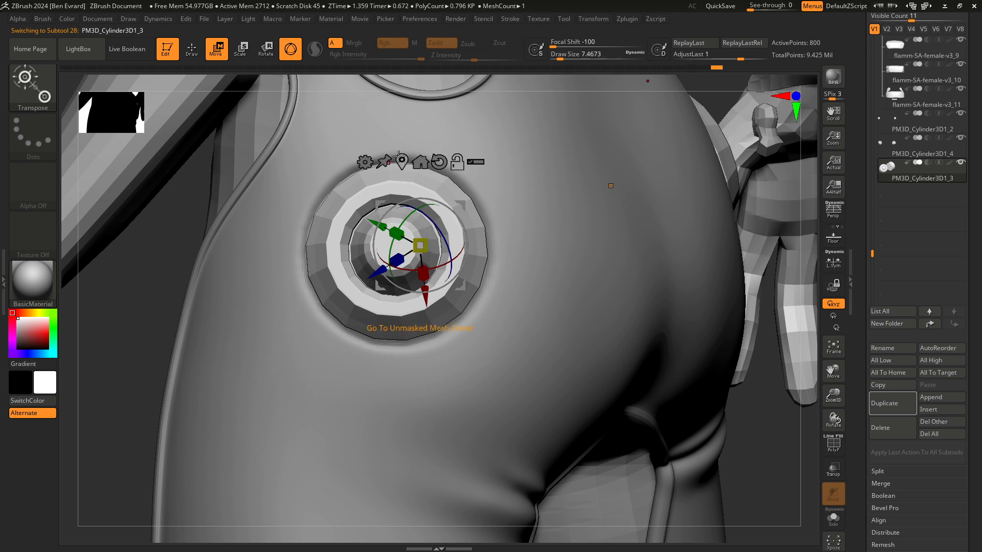
left_click_drag(381, 270, 356, 281)
left_click(377, 175)
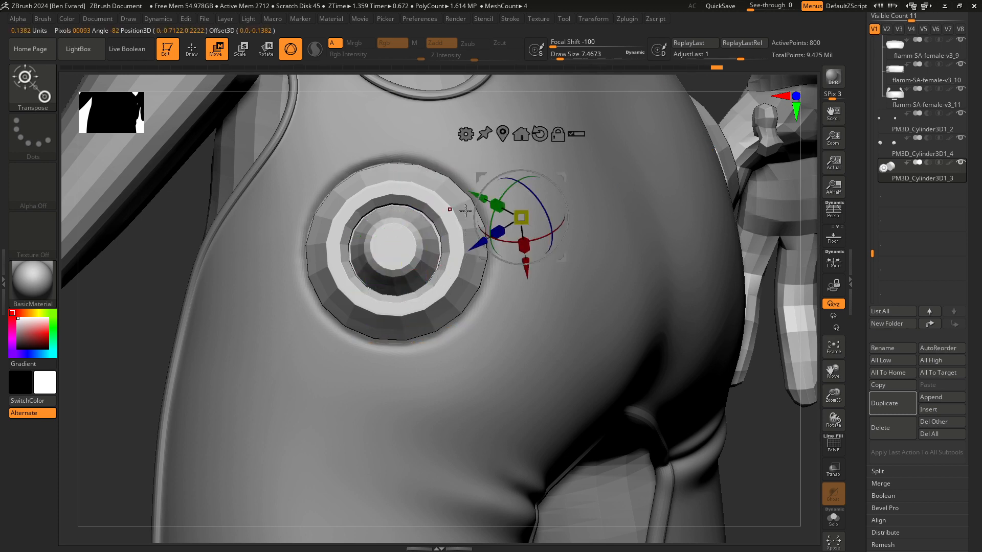
left_click(501, 136)
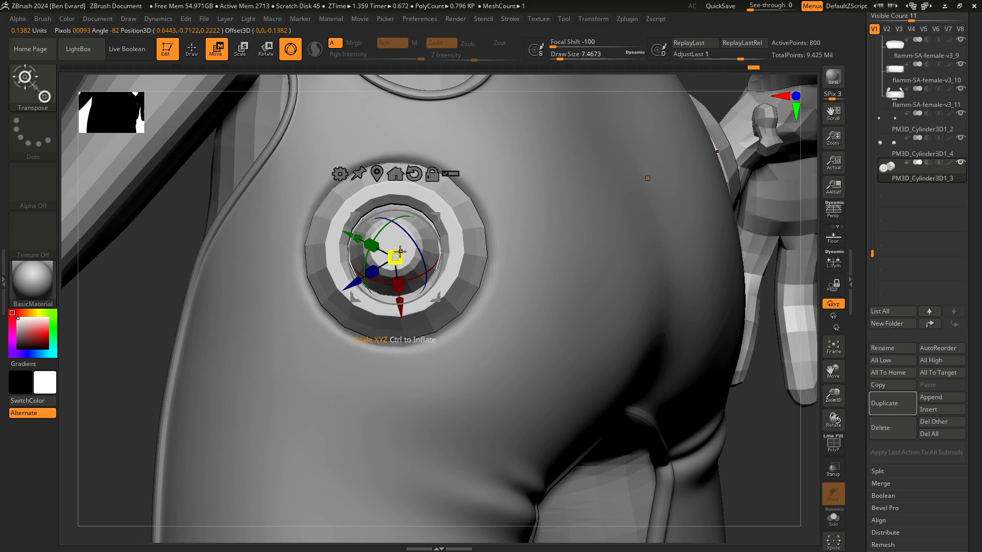
Step: Nudge the hip connector in small moves so it sits centred in the leggings' recess
left_click_drag(165, 241, 368, 265)
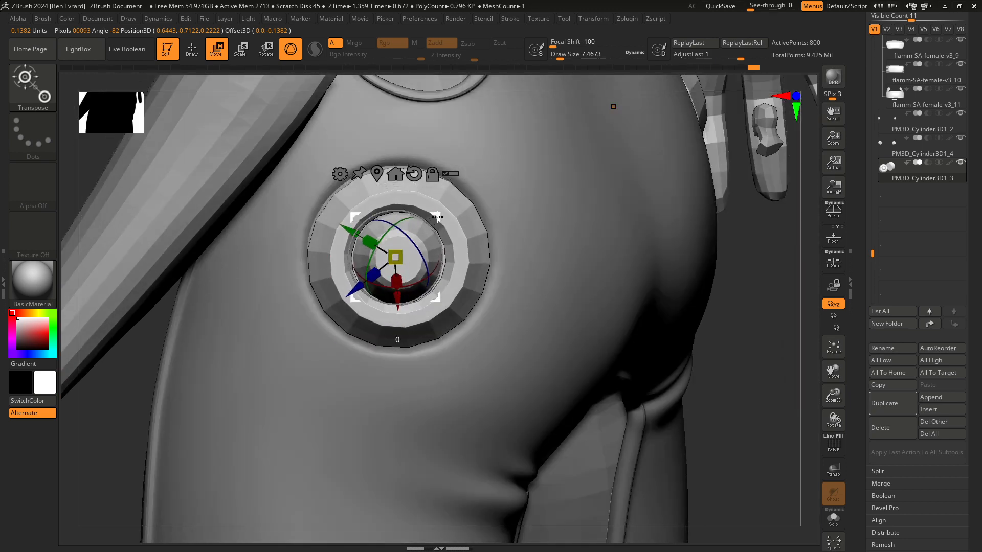
left_click_drag(438, 216, 437, 214)
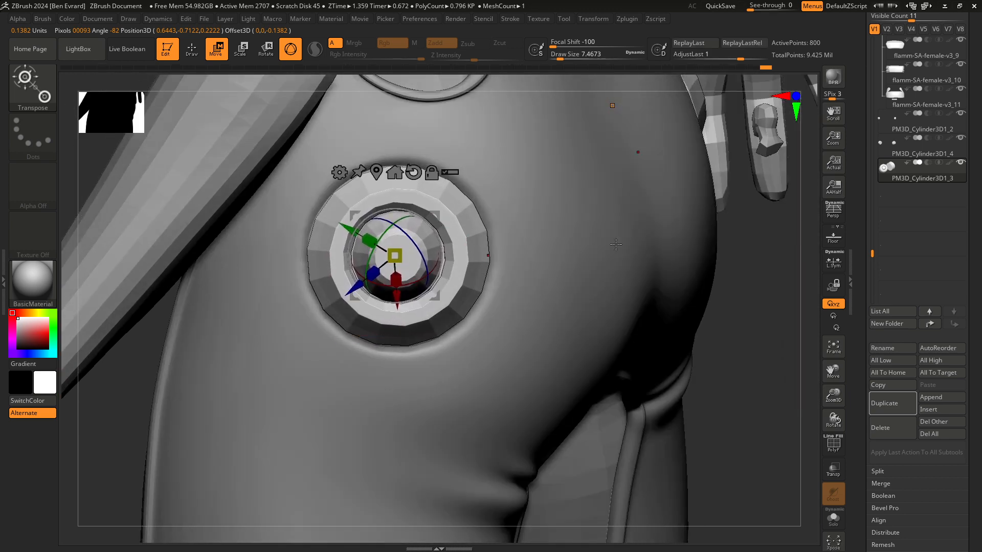
left_click_drag(745, 341, 485, 291)
left_click_drag(452, 238, 451, 239)
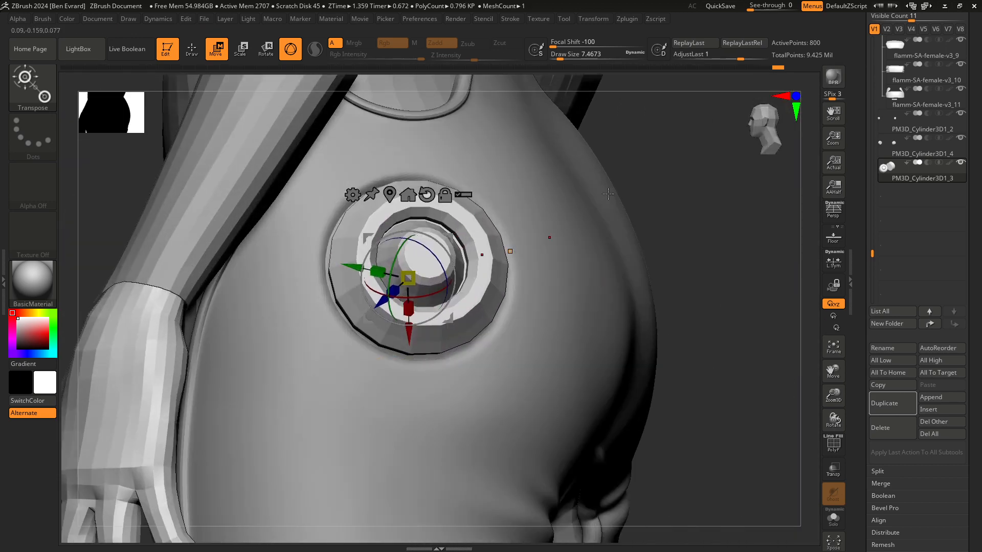
Step: Examine the fit of both hip connectors from the side, back and close up, toggling the polyframe
left_click_drag(680, 193, 602, 293)
left_click_drag(678, 286, 645, 382)
left_click(833, 444)
left_click_drag(726, 348, 462, 344)
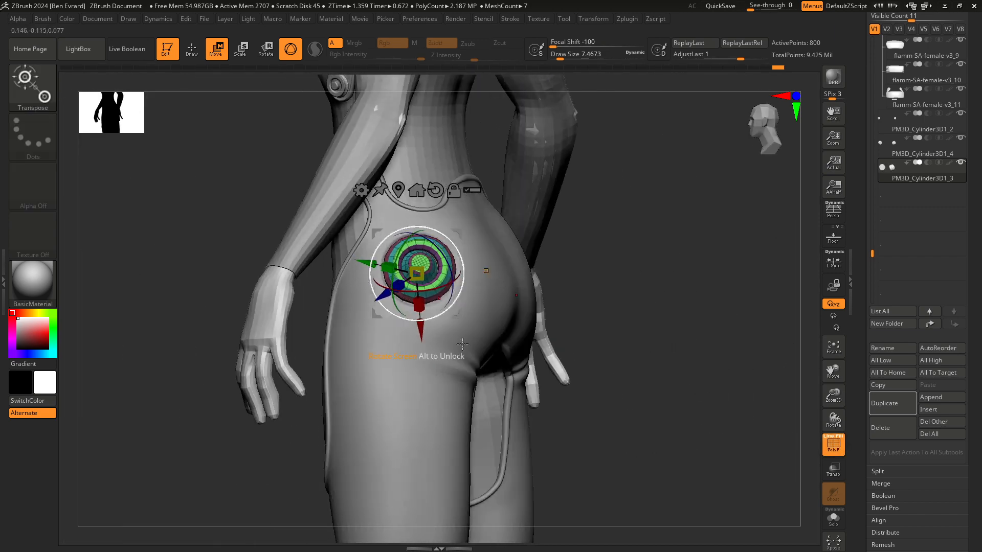
left_click(840, 448)
left_click_drag(554, 319, 528, 395)
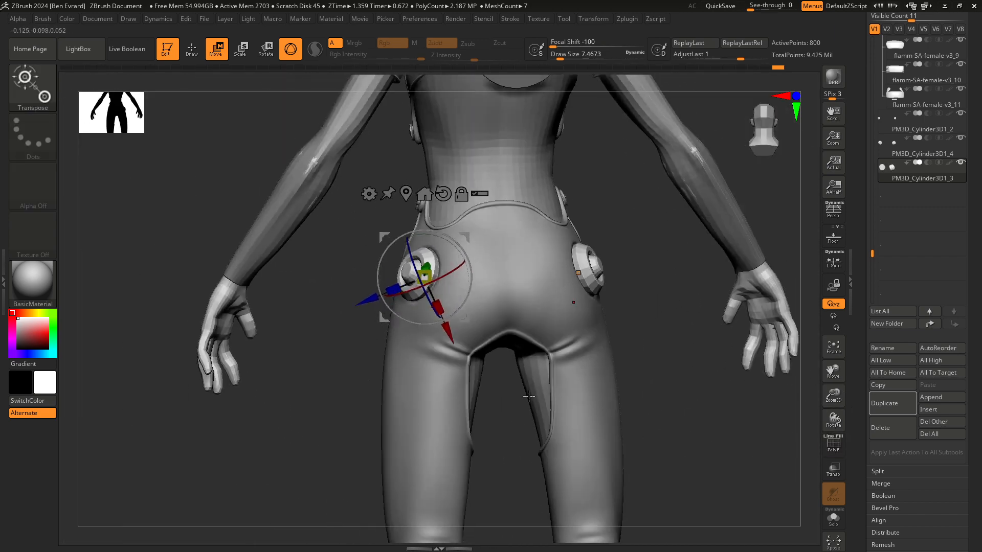
left_click_drag(383, 277, 343, 331, "alt")
left_click_drag(222, 333, 511, 218)
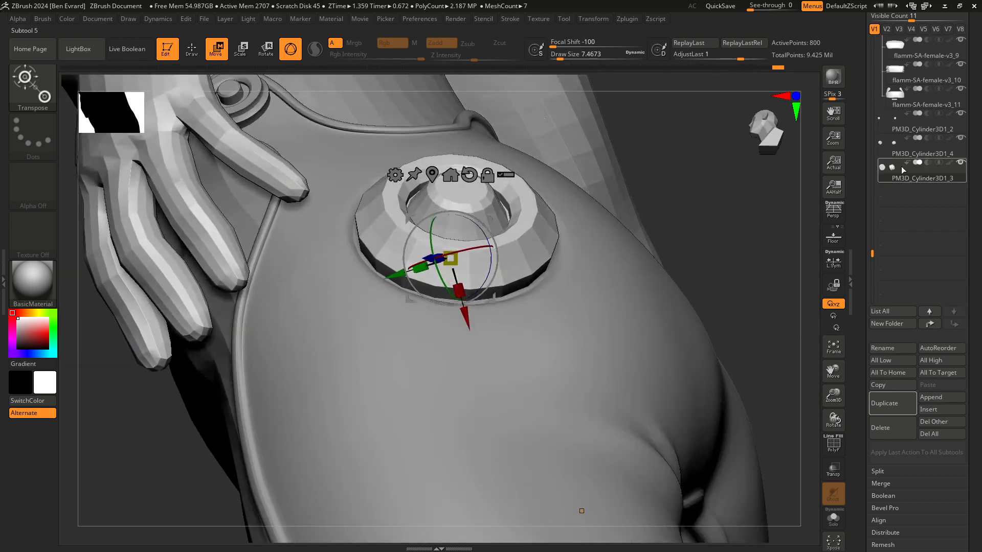
left_click(837, 449)
left_click(836, 448)
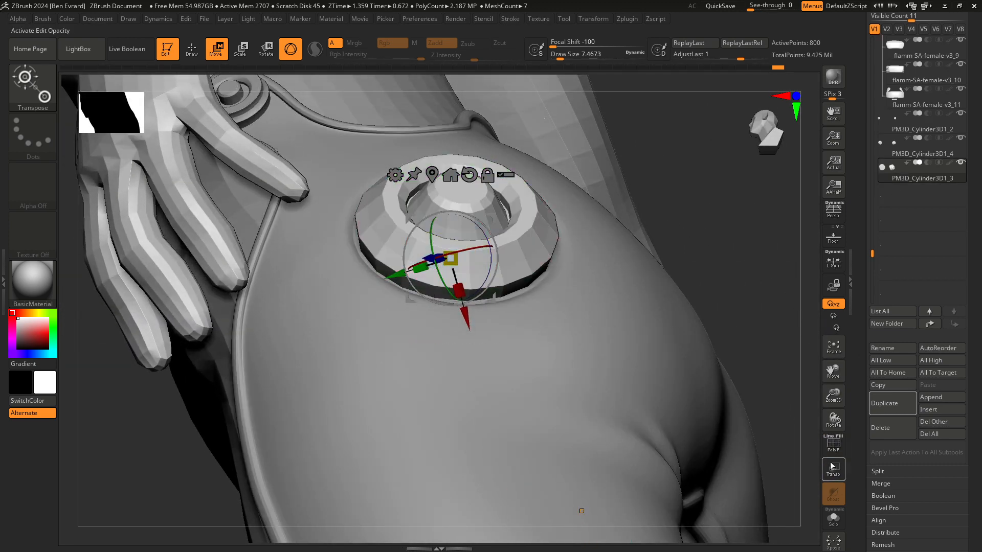
Step: Insert two edge loops around the hip connector's lowest side band with the ZModeler brush
left_click(55, 101)
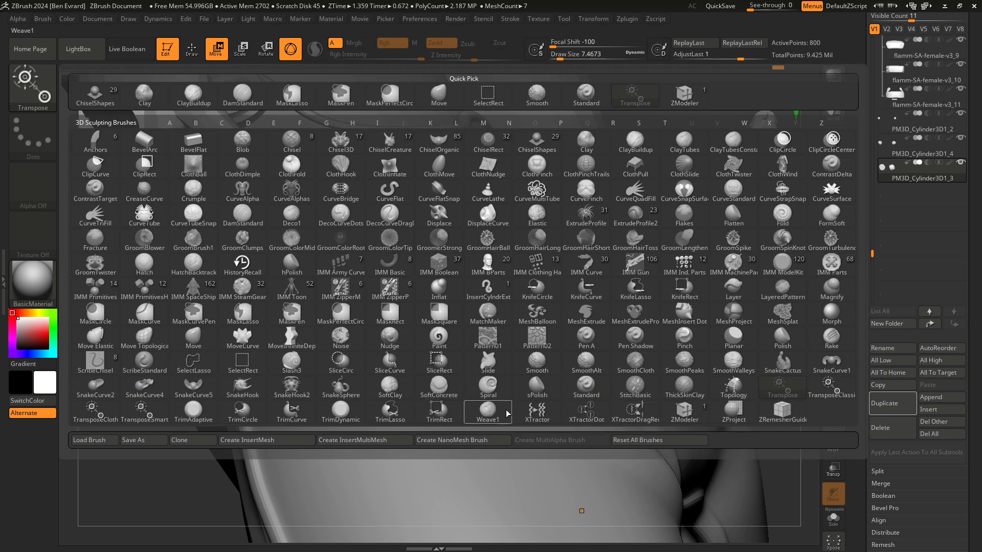
left_click(696, 412)
left_click_drag(729, 247, 552, 254)
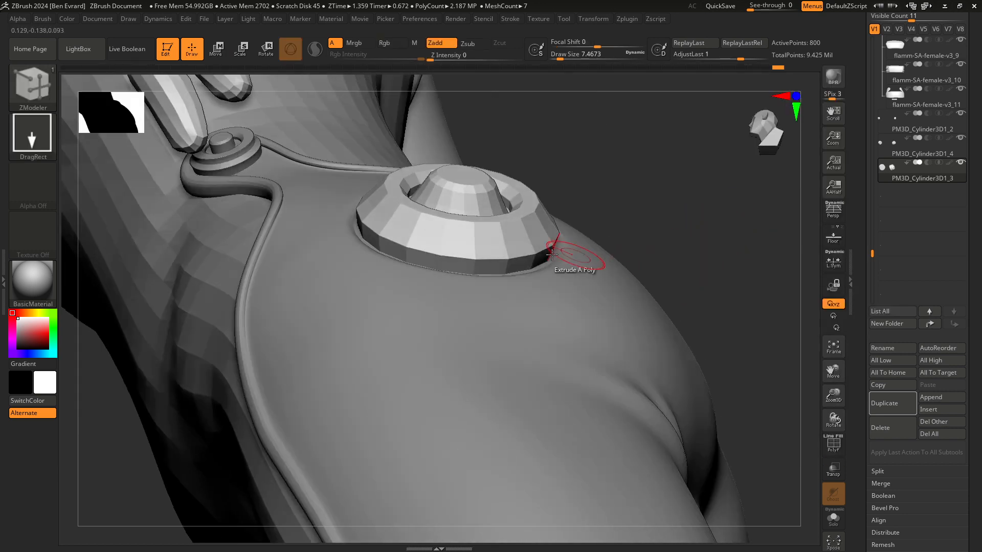
left_click(835, 447)
right_click_drag(617, 327, 691, 204, "ctrl")
left_click_drag(701, 179, 634, 173)
right_click_drag(627, 179, 544, 241, "ctrl")
key("space")
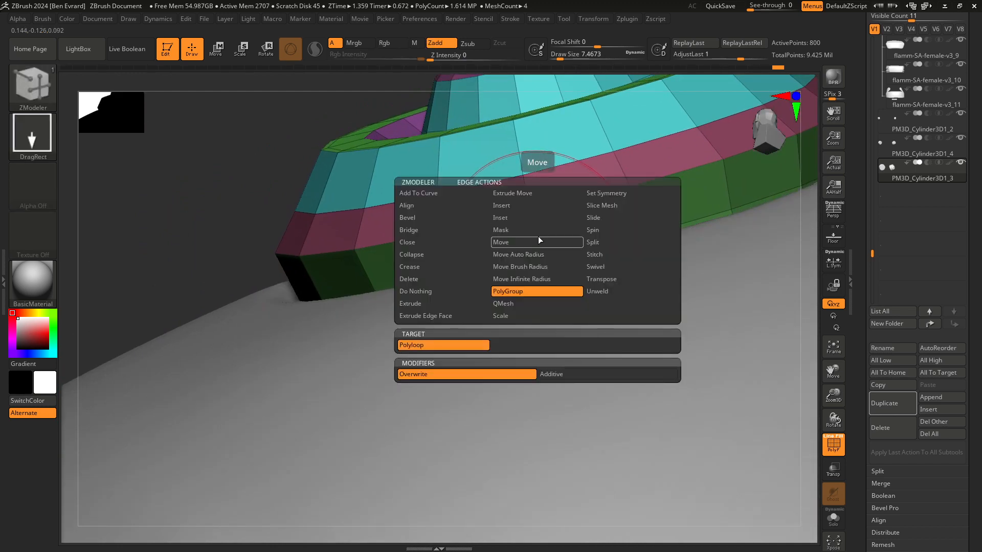
left_click(529, 210)
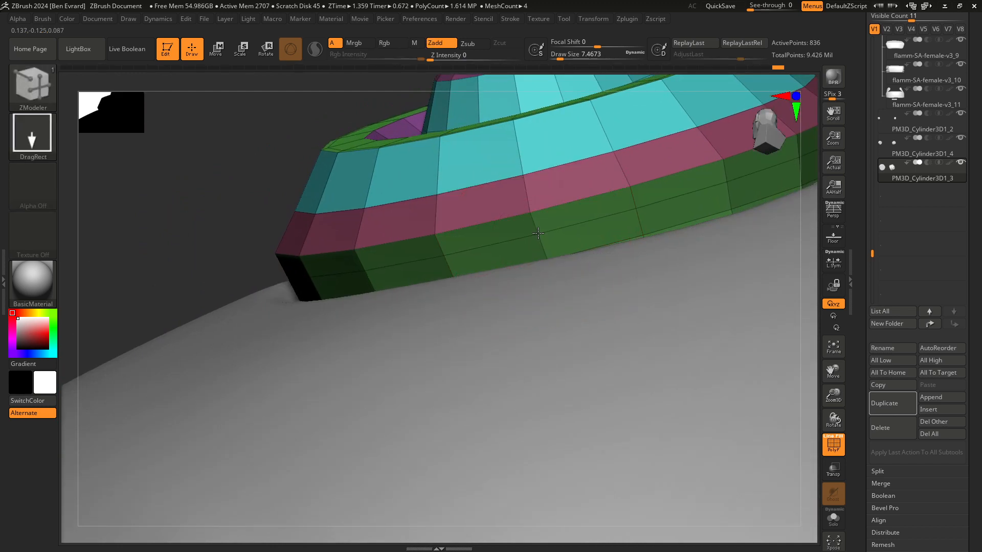
mouse_move(538, 229)
left_mouse_down()
mouse_move(526, 241)
mouse_move(542, 248)
left_mouse_up()
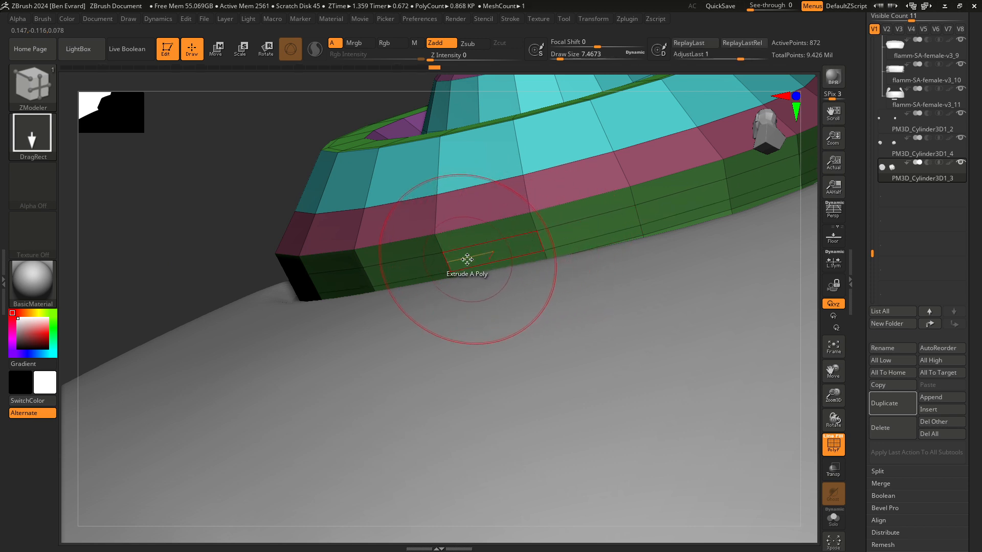
Step: Set the ZModeler polygon action to Extrude with target Polyloop and extrude the strip between the new loops into a raised rim
key("space")
left_click(350, 195)
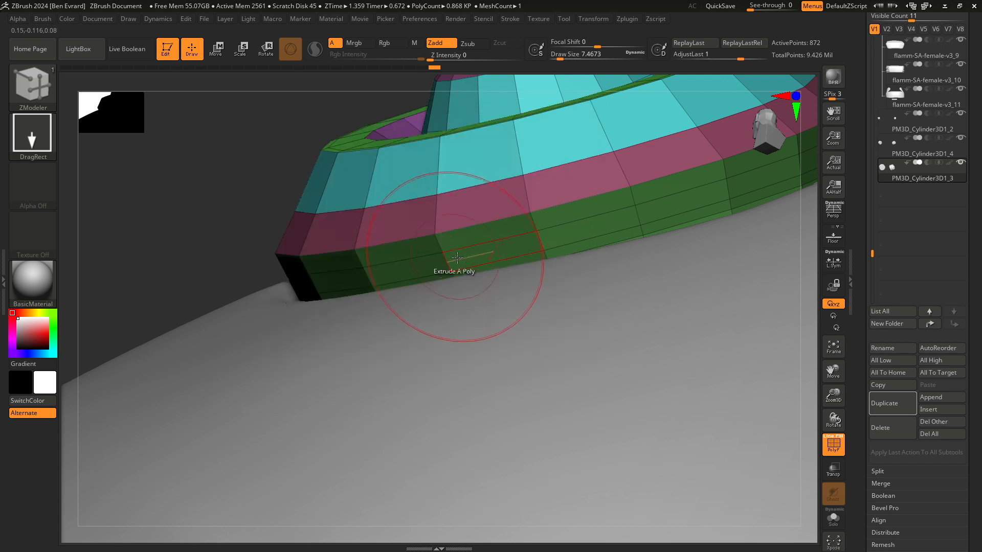
key("space")
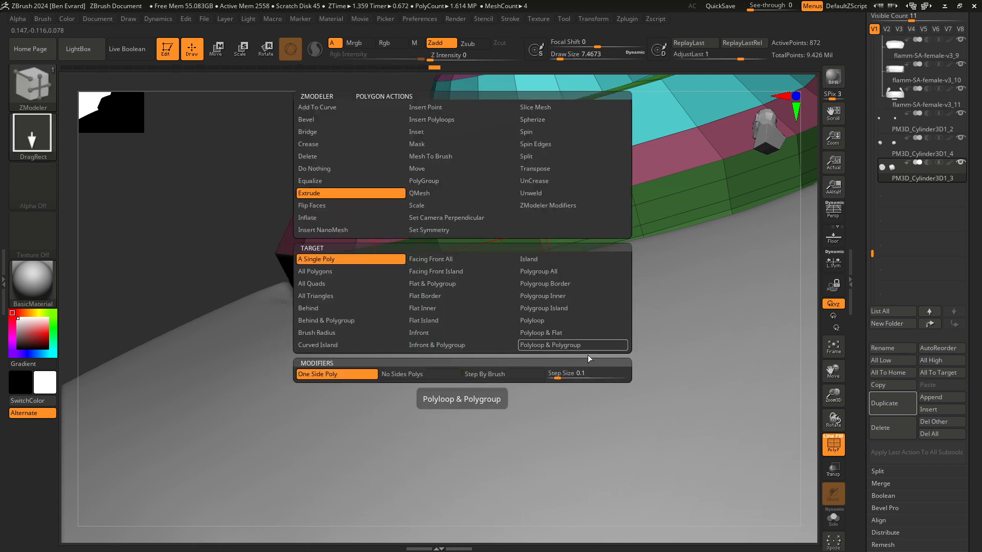
left_click(546, 321)
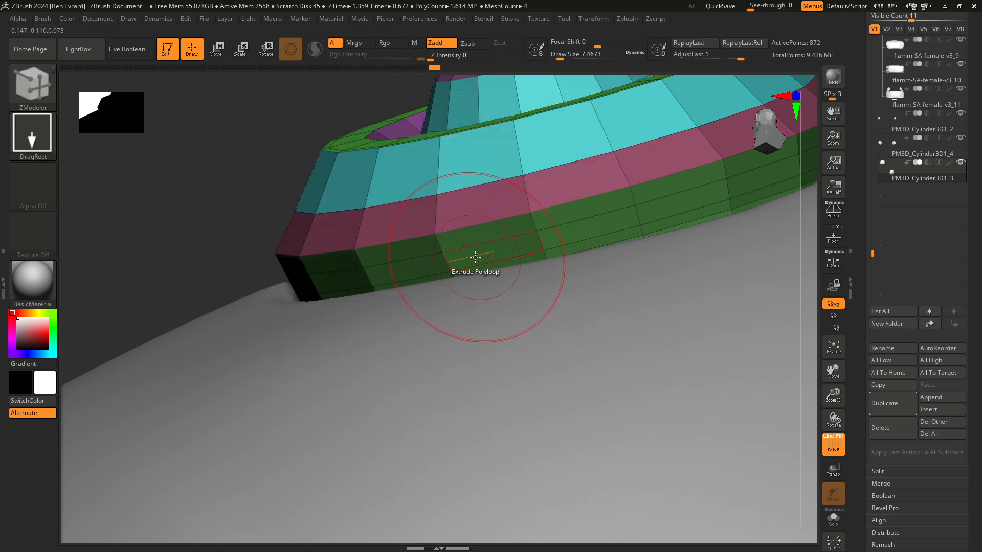
left_click_drag(453, 279, 397, 305)
right_click_drag(449, 276, 473, 194, "ctrl")
Step: Reposition the rimmed connector against the hip surface with the Move gizmo
left_click(217, 59)
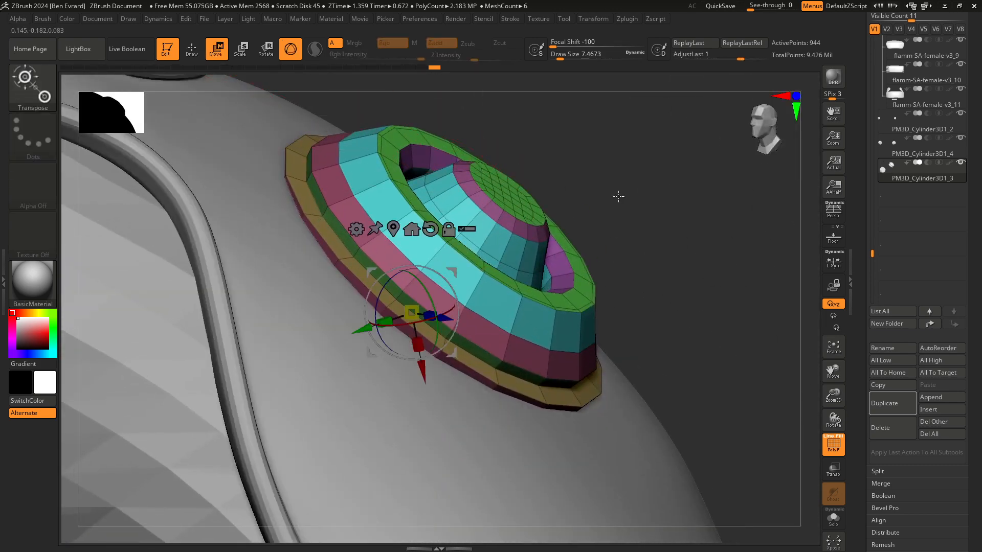
right_click_drag(618, 196, 467, 245)
left_click_drag(454, 264, 458, 282)
left_click_drag(632, 238, 489, 238)
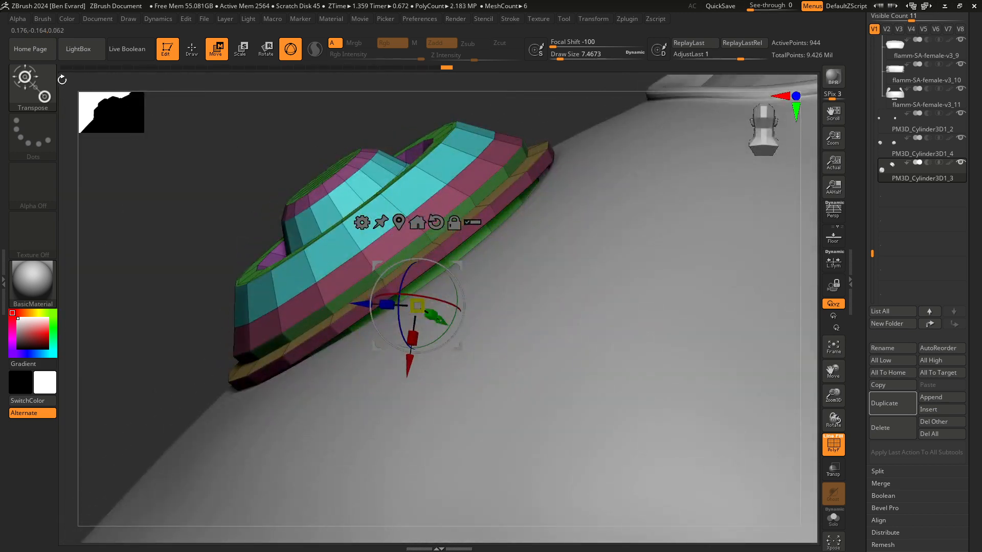
Step: Switch to the Move brush at draw size about 5.75 and lasso-mask the hip connector above its base rim
left_click(40, 85)
key("m")
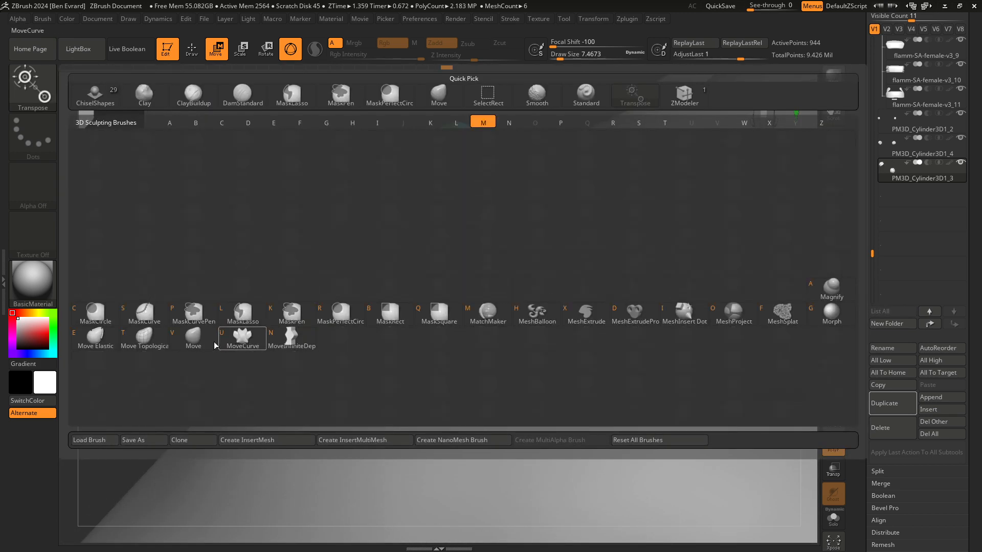
key("v")
left_click_drag(532, 108, 530, 74)
key("space")
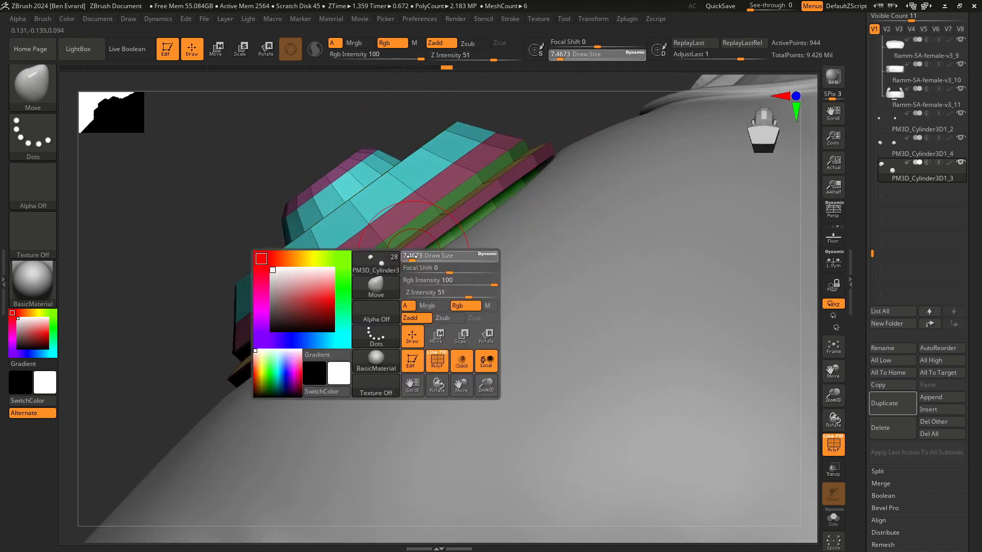
left_click_drag(414, 262, 403, 260)
key("space")
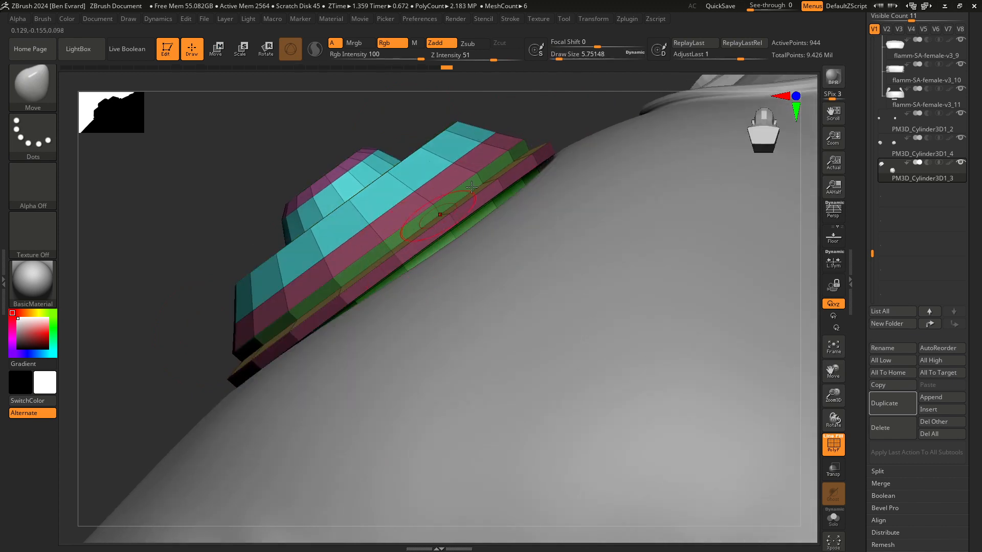
key("ctrl")
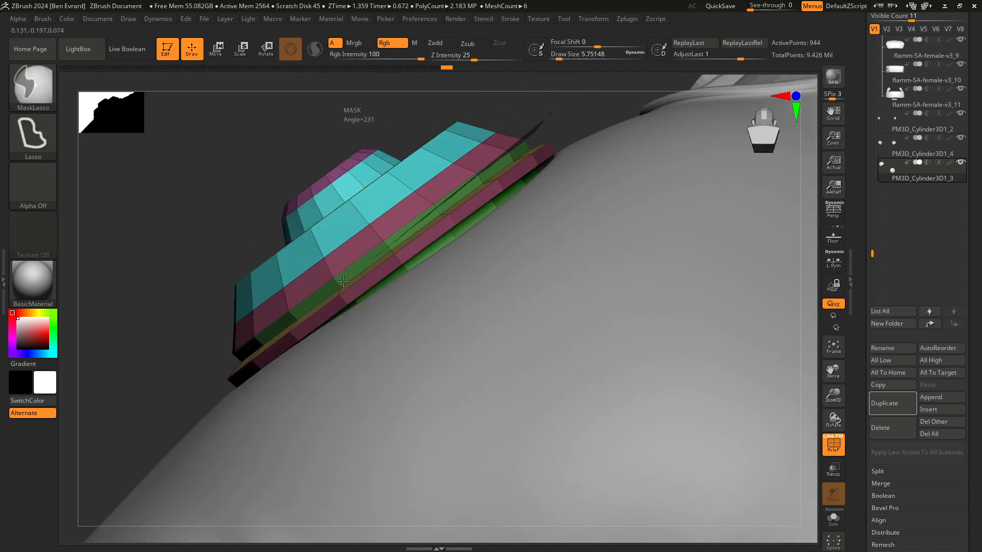
mouse_move(289, 319)
left_mouse_down("ctrl")
mouse_move(507, 154)
mouse_move(219, 171)
mouse_move(458, 116)
left_mouse_up("ctrl")
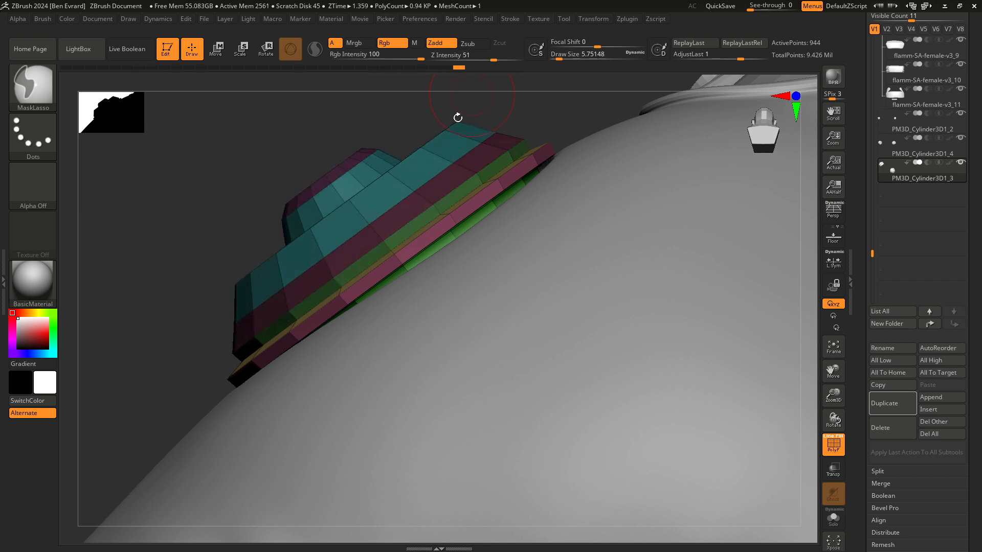
Step: Enlarge the draw size to about 20 and pull the unmasked rim down onto the hip surface with the Move brush
key("space")
left_click_drag(416, 199, 425, 199)
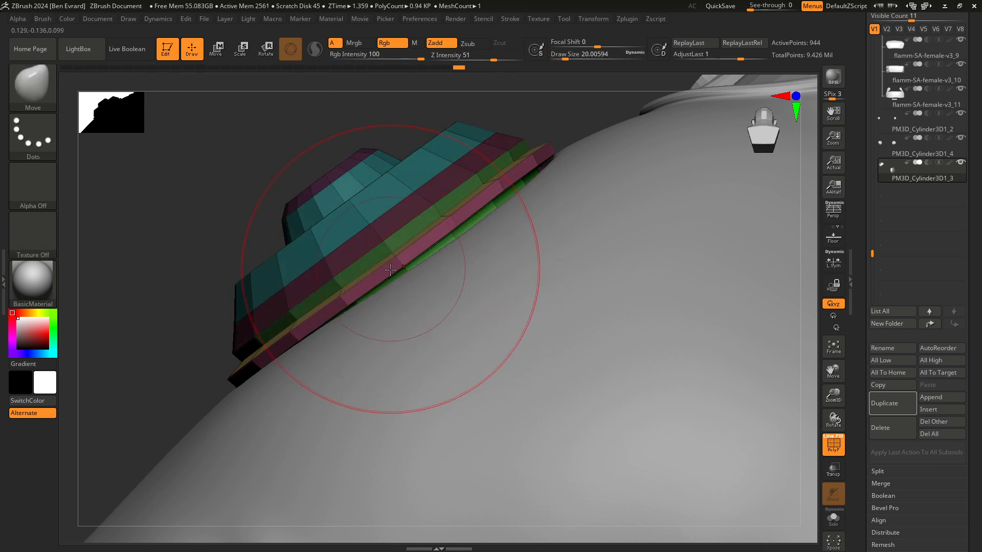
left_click_drag(488, 189, 523, 185)
left_click_drag(446, 226, 449, 231)
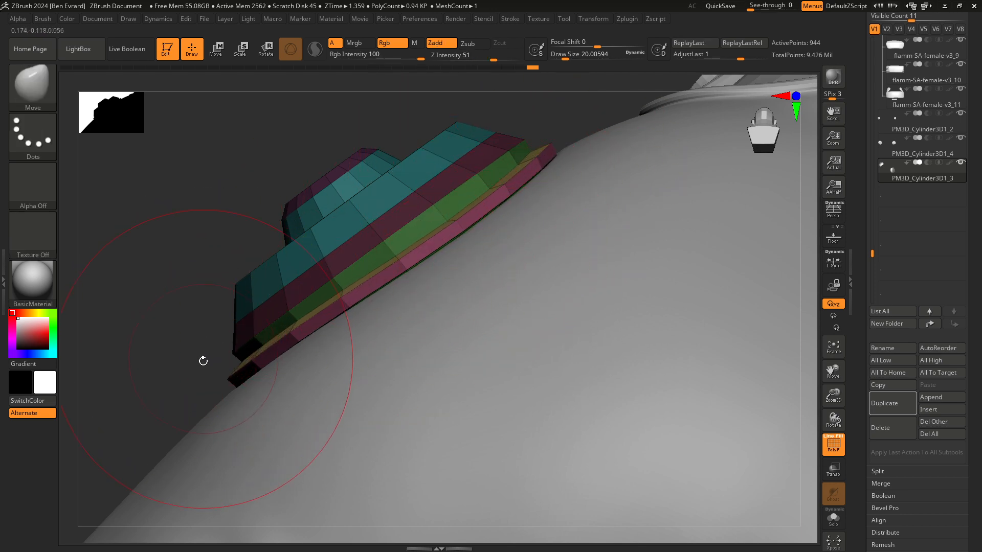
Step: Close the gap beneath the rim by moving its edge against the hip while viewing the connector from other angles
mouse_move(202, 357)
right_mouse_down()
mouse_move(334, 248)
mouse_move(475, 205)
mouse_move(402, 271)
right_mouse_up()
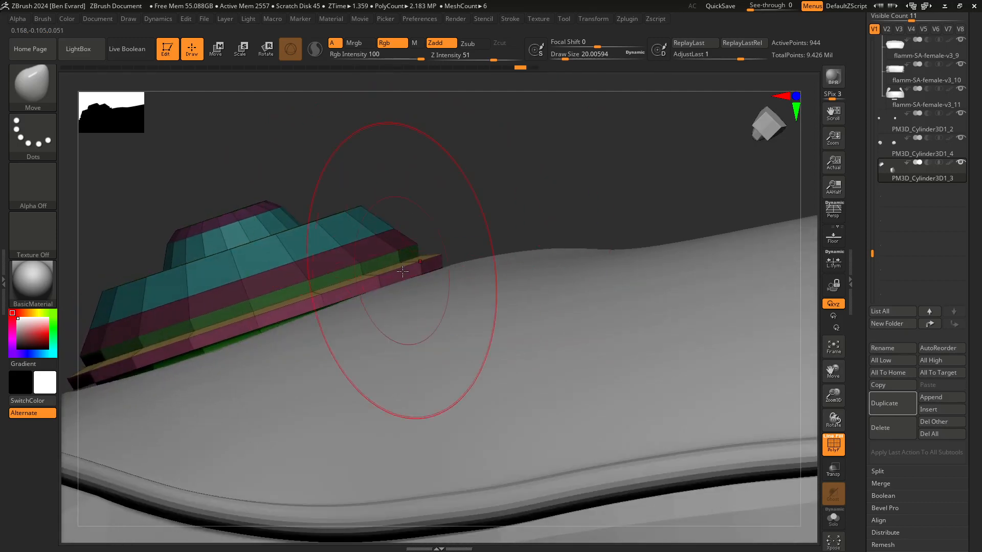
right_click_drag(342, 322, 466, 165)
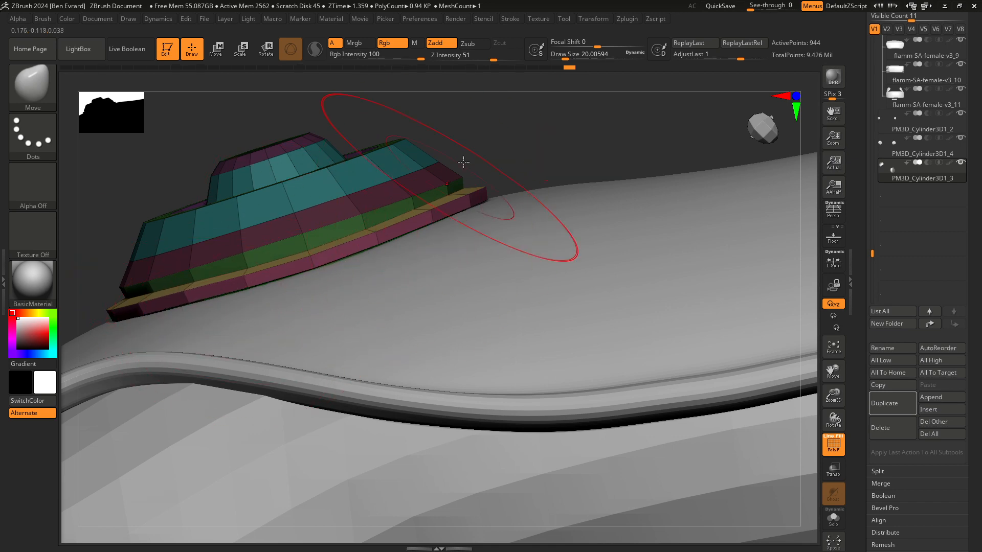
right_click_drag(463, 162, 373, 248)
Step: Refine the rim's contact with the hip using the Move brush at draw sizes of about 11.7 and 23.3
key("space")
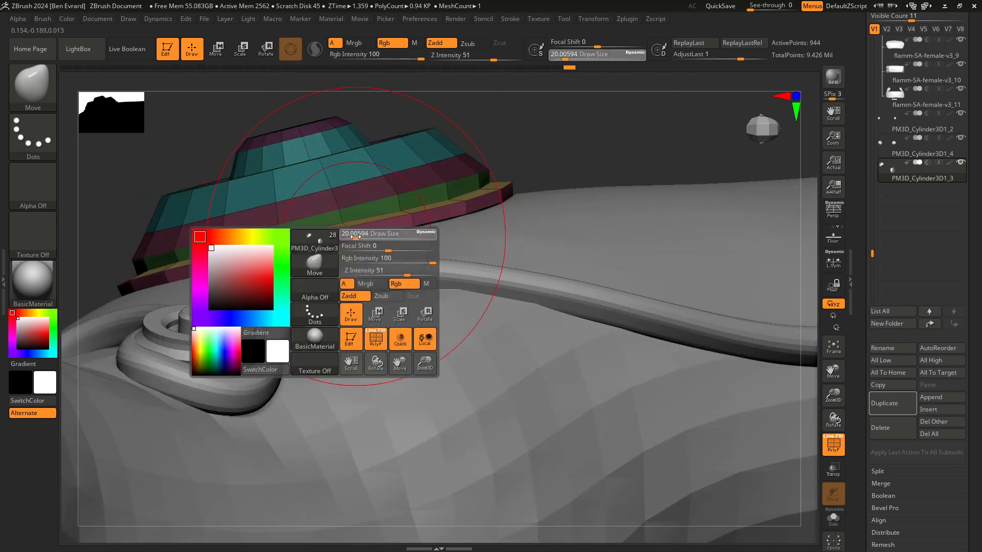
left_click_drag(353, 236, 345, 237)
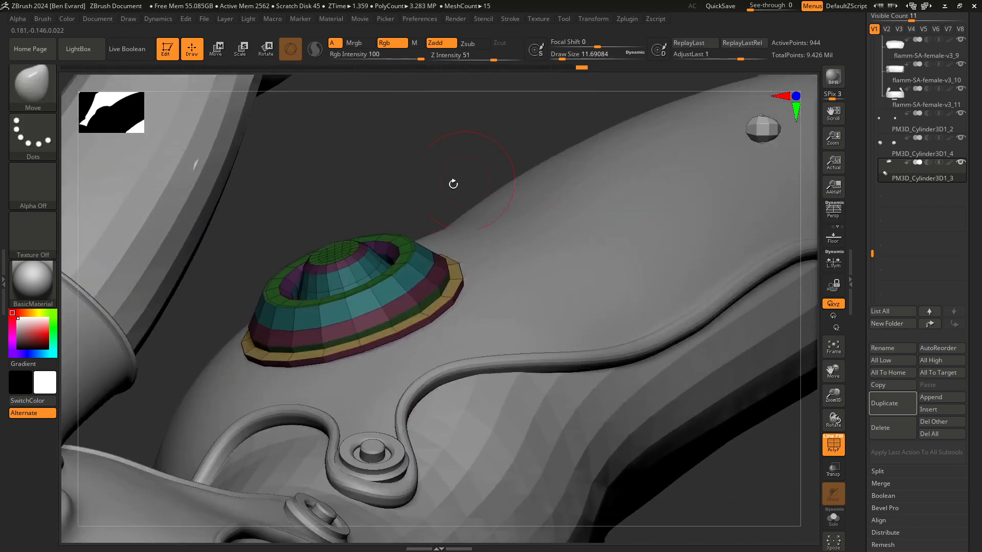
left_click_drag(453, 182, 338, 284)
right_click_drag(324, 276, 305, 330, "ctrl")
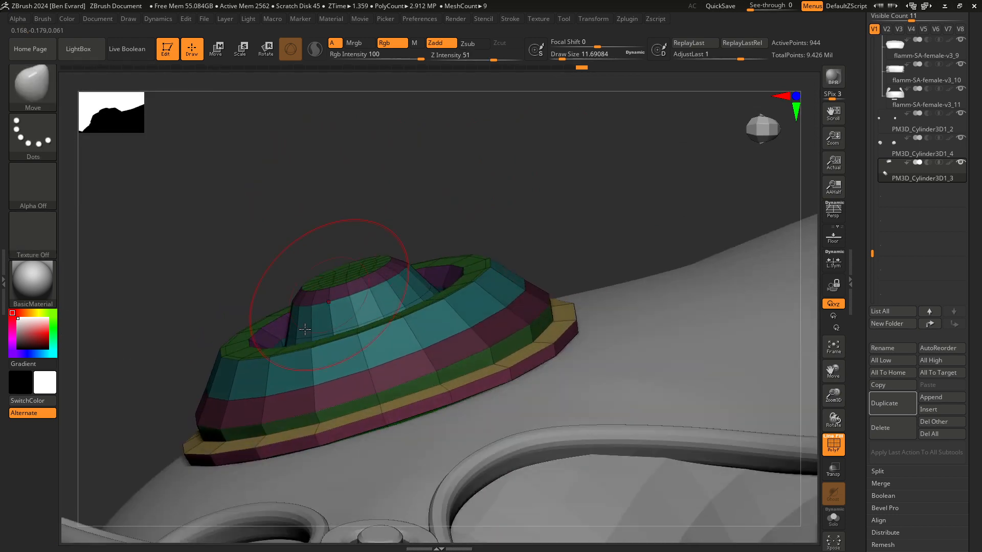
right_click(273, 417)
right_click(276, 419)
left_click_drag(275, 370, 279, 371)
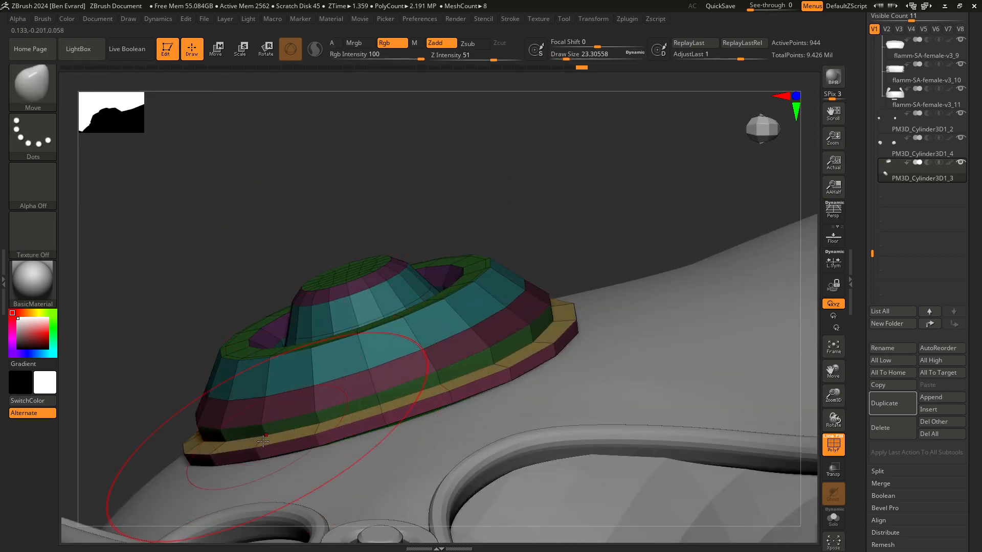
Step: Hide the polyframe and clear the mask on the hip connectors
right_click_drag(167, 404, 371, 191)
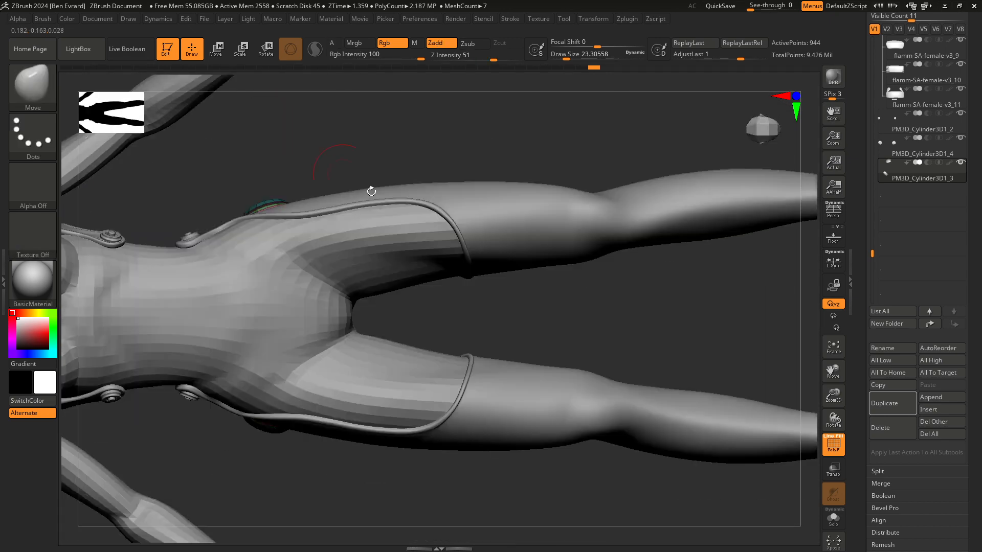
left_click(839, 455)
mouse_move(557, 491)
right_mouse_down("ctrl")
mouse_move(509, 408)
mouse_move(530, 355)
mouse_move(504, 376)
right_mouse_up("ctrl")
right_click_drag(504, 376, 488, 434, "ctrl")
left_click_drag(421, 485, 440, 496, "ctrl")
Step: Examine how both connector rims sit on the hips from the front, back and close up
right_click_drag(578, 478, 606, 219)
mouse_move(747, 186)
right_mouse_down()
mouse_move(652, 215)
mouse_move(632, 240)
right_mouse_up()
right_click_drag(632, 240, 596, 268, "alt")
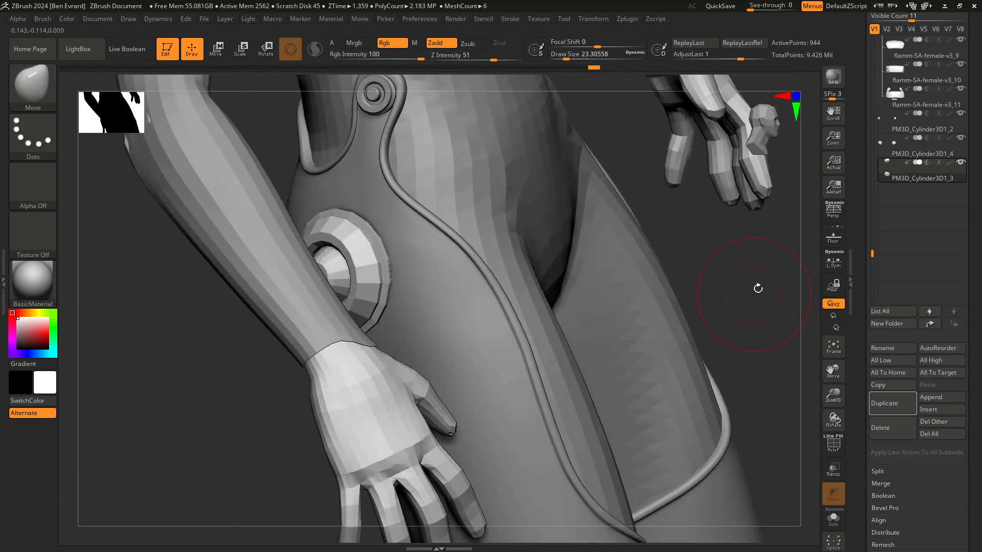
right_click_drag(758, 287, 818, 271)
right_click_drag(402, 277, 472, 261, "alt")
right_click_drag(582, 285, 588, 316)
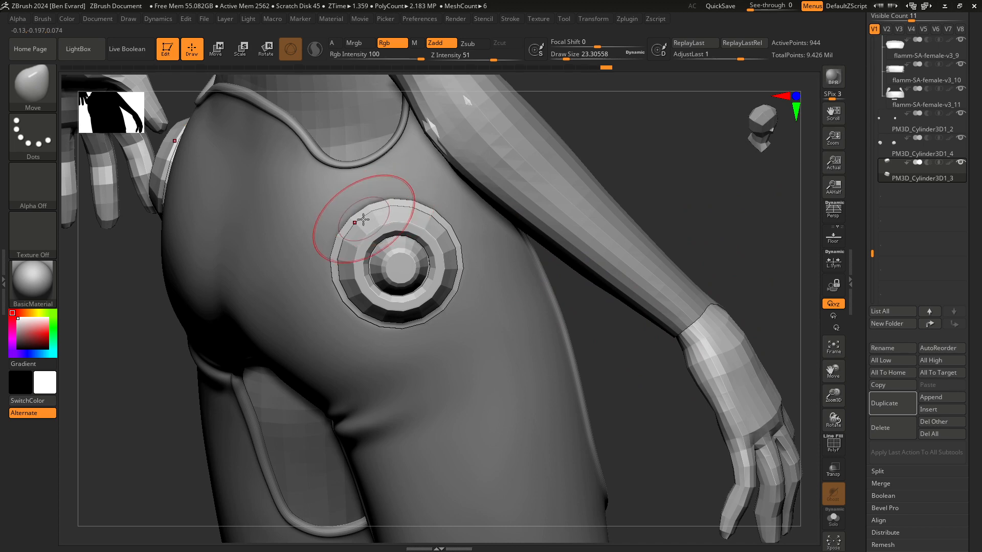
right_click_drag(578, 289, 382, 327)
right_click_drag(635, 271, 391, 328)
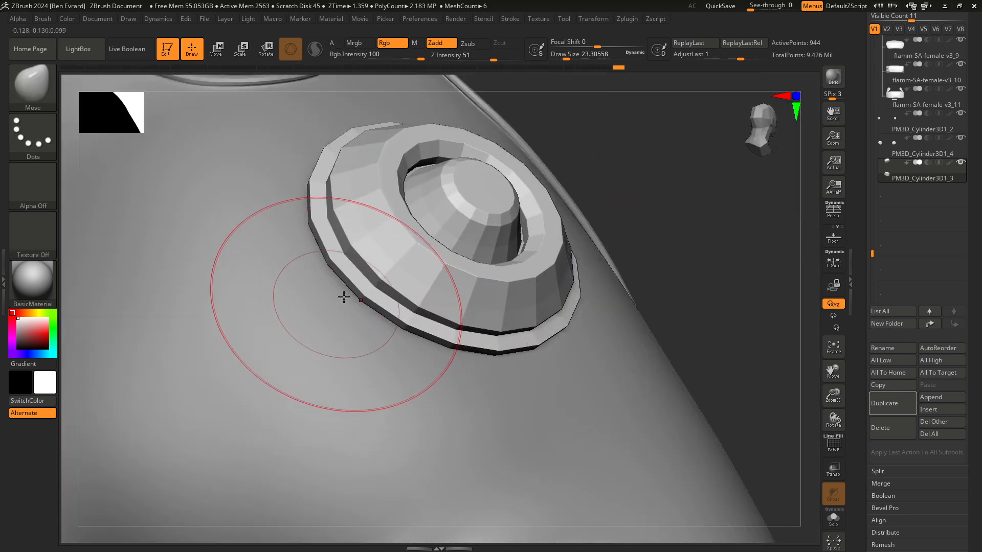
mouse_move(337, 303)
right_mouse_down()
mouse_move(292, 351)
mouse_move(584, 241)
mouse_move(513, 250)
right_mouse_up()
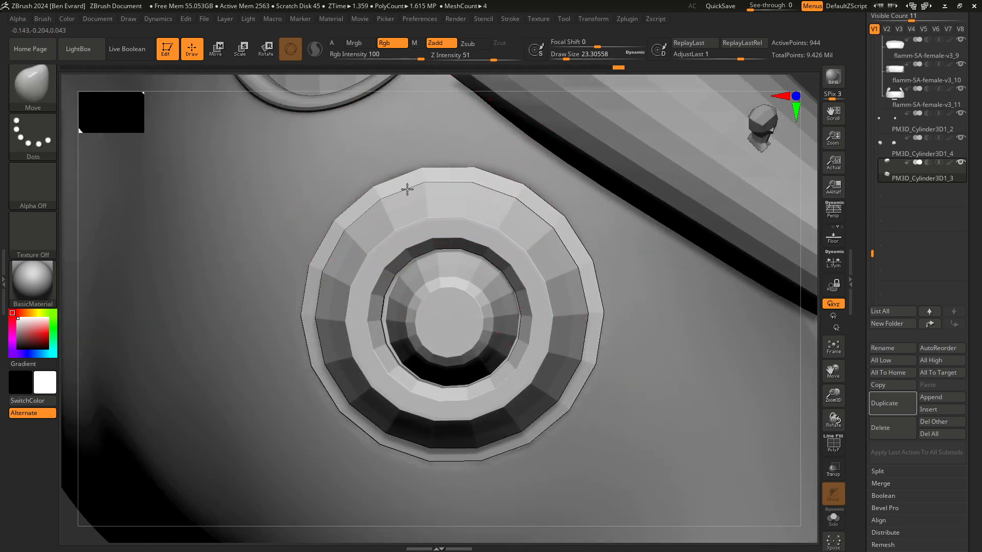
Step: Check the connectors' placement and proportions against the whole lower body from the side and back
right_click_drag(556, 235, 552, 153, "ctrl")
right_click_drag(679, 286, 491, 317)
right_click_drag(736, 384, 736, 340, "ctrl")
right_click_drag(736, 340, 557, 327)
right_click_drag(611, 368, 521, 361)
right_click_drag(664, 358, 716, 356)
mouse_move(621, 361)
right_mouse_down("ctrl")
mouse_move(616, 327)
mouse_move(614, 335)
mouse_move(664, 344)
mouse_move(628, 360)
mouse_move(675, 364)
mouse_move(657, 376)
mouse_move(640, 351)
mouse_move(677, 351)
mouse_move(682, 336)
mouse_move(655, 348)
right_mouse_up("ctrl")
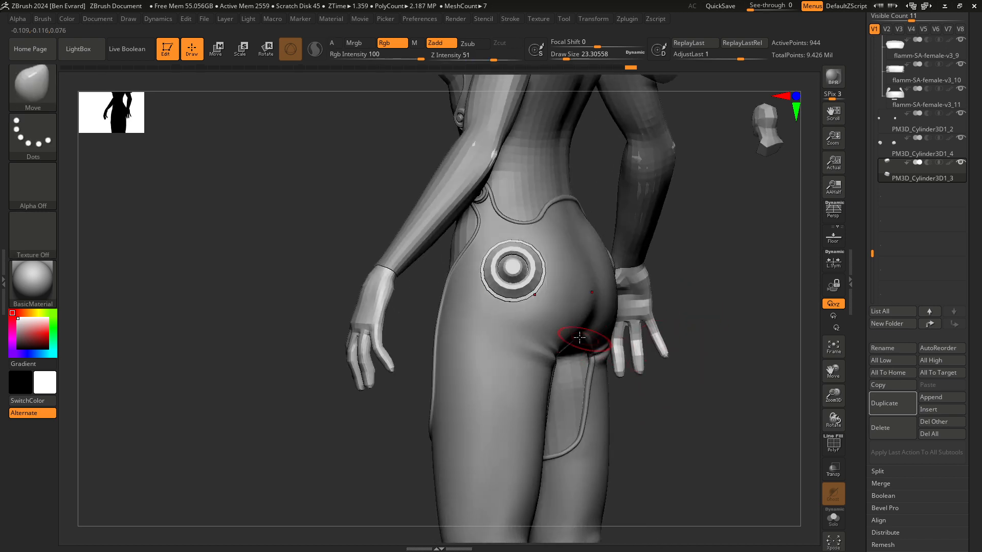
right_click_drag(520, 266, 741, 327, "ctrl")
Step: Show the polyframe, crease the hip connector's polygroup borders with Crease PG, and subdivide the mesh four times
left_click(833, 446)
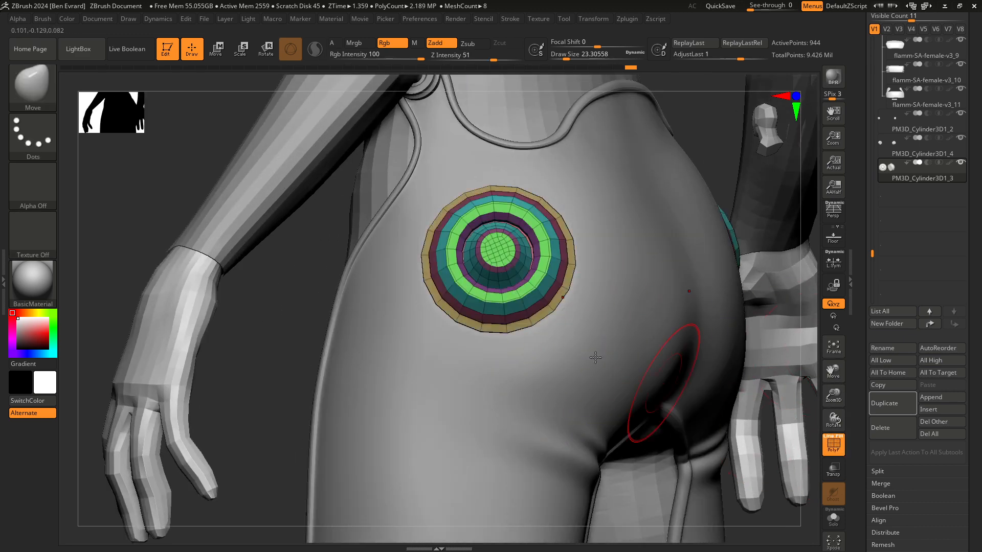
right_click_drag(557, 291, 674, 343, "ctrl")
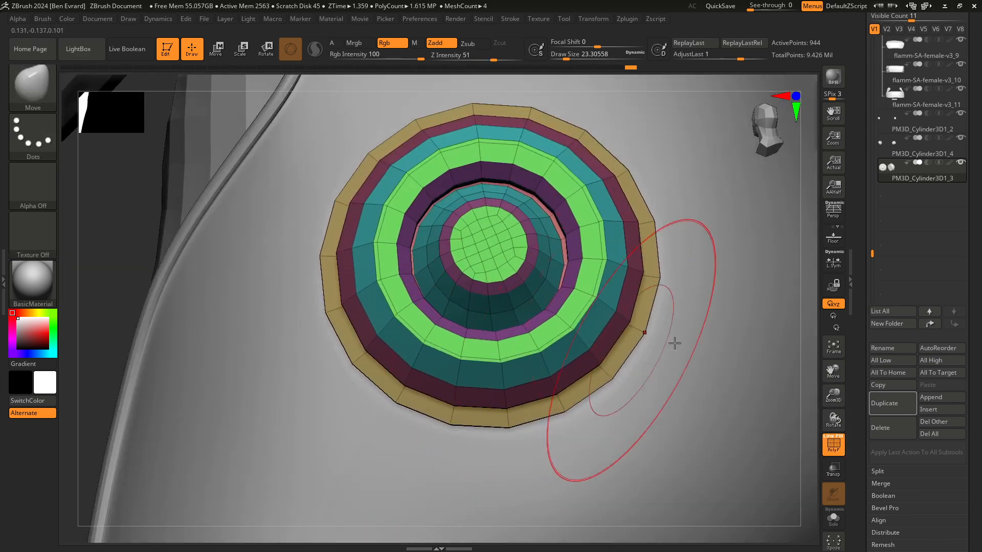
scroll(975, 327, "down", 5)
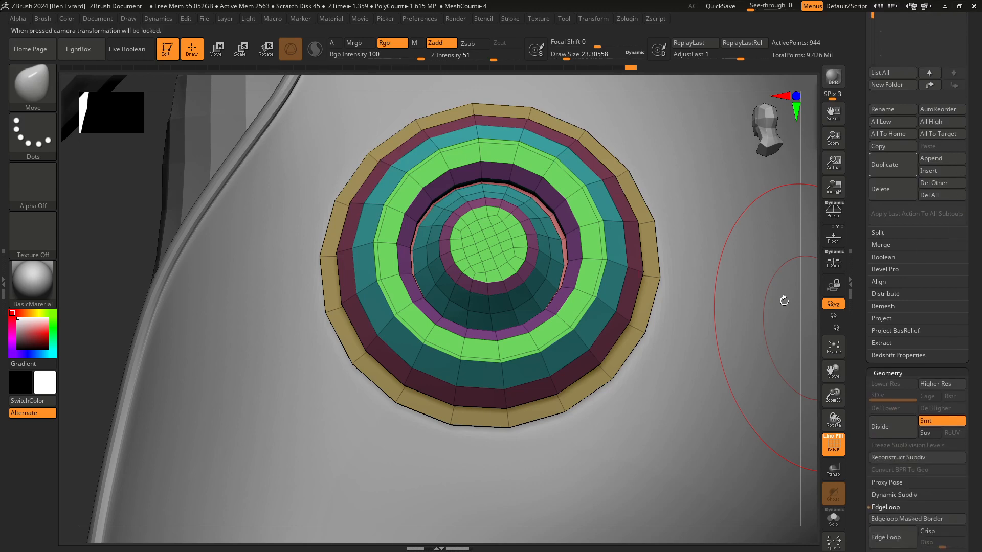
right_click_drag(785, 298, 455, 296, "ctrl")
right_click_drag(363, 315, 375, 246)
right_click_drag(376, 245, 452, 295, "ctrl")
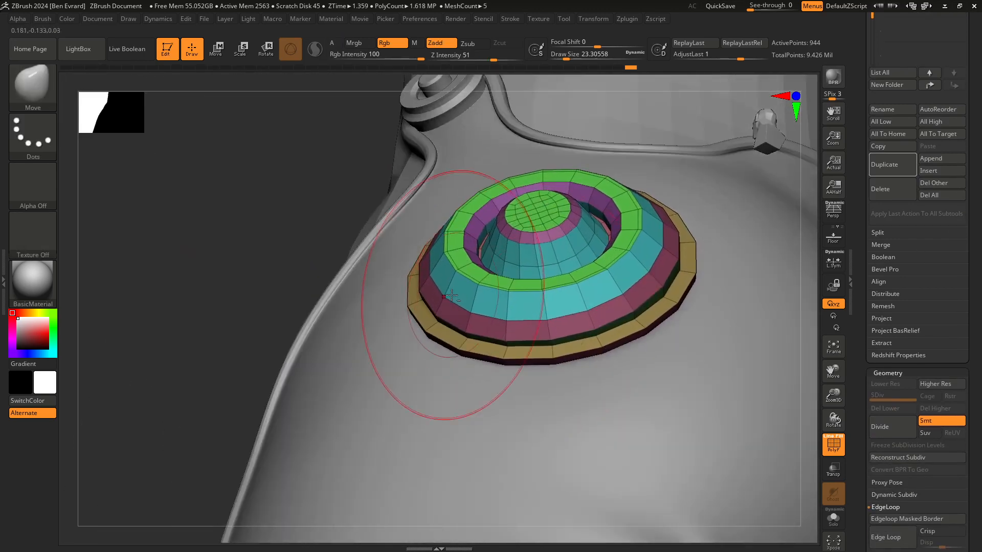
scroll(980, 351, "down", 10)
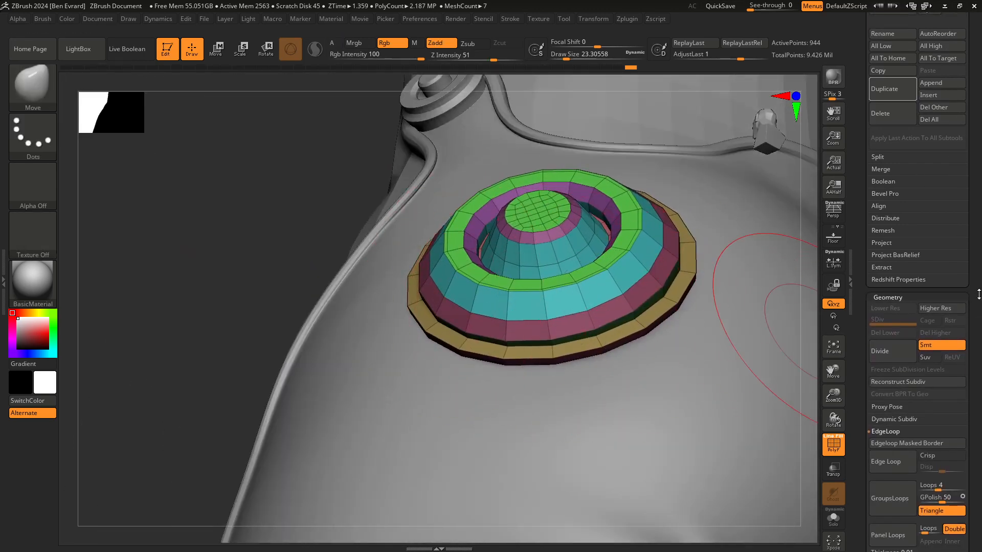
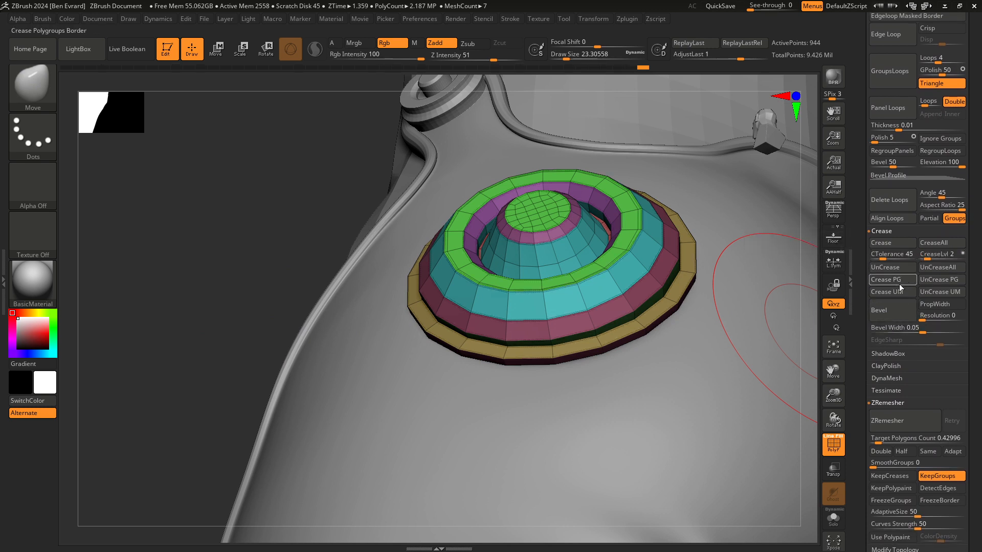
key("ctrl")
key("ctrl+d")
key("ctrl+d")
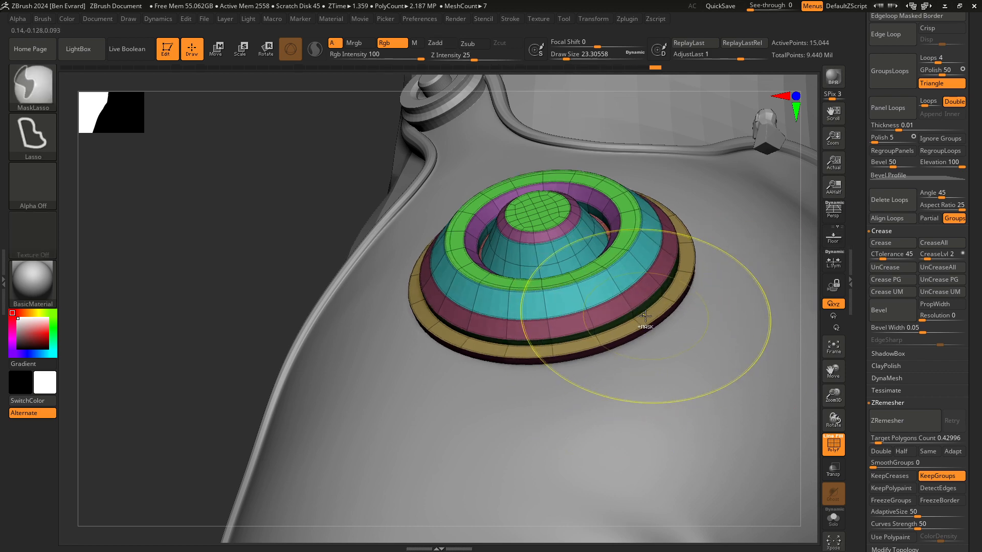
key("ctrl+d")
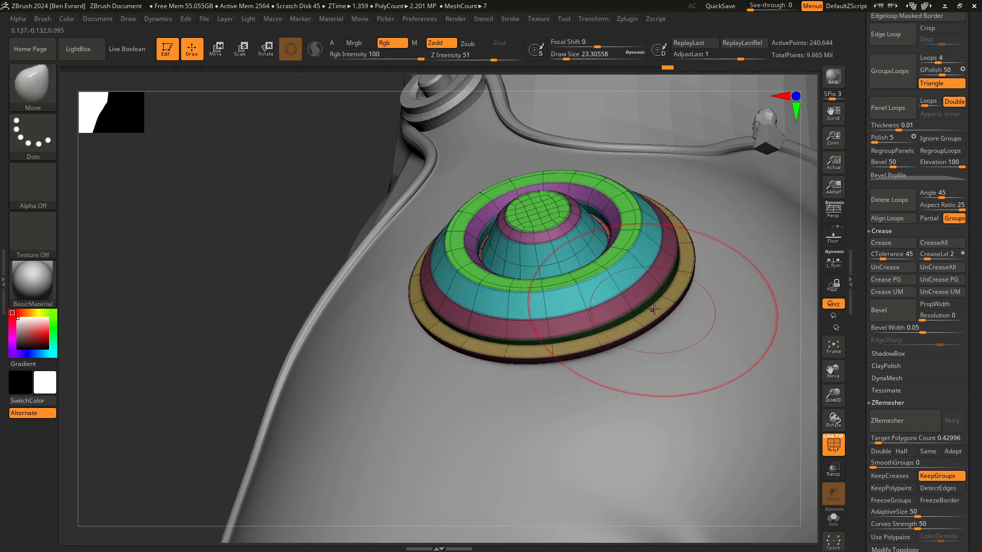
Step: Hide the polyframe and examine the subdivided hip connectors from the side and back
left_click(836, 452)
right_click_drag(711, 383, 634, 353, "ctrl")
left_click_drag(373, 267, 409, 320)
left_click_drag(702, 176, 640, 160)
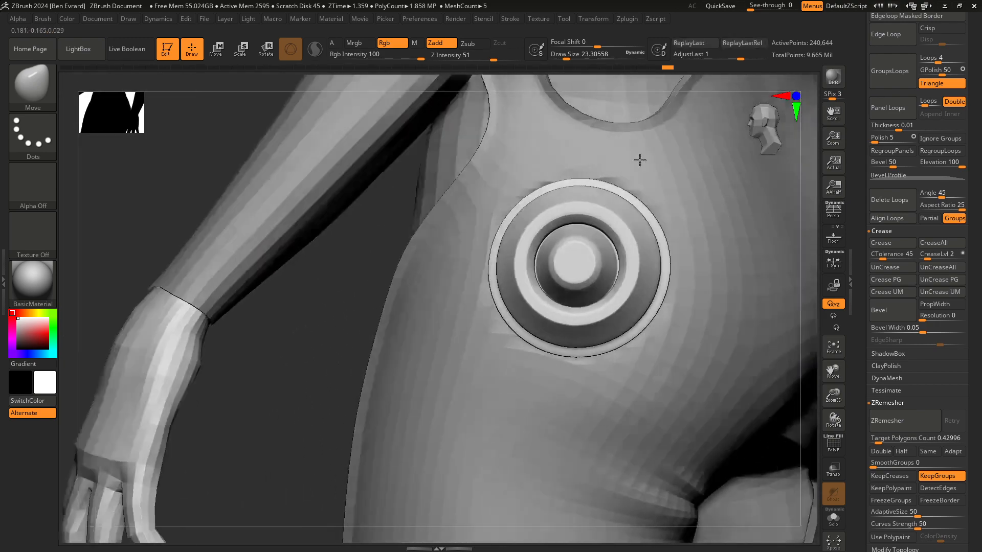
right_click_drag(639, 160, 578, 177)
right_click_drag(567, 181, 516, 238, "ctrl")
right_click_drag(415, 256, 650, 276)
right_click_drag(649, 276, 608, 348)
right_click_drag(608, 347, 657, 349)
right_click_drag(657, 349, 636, 376, "ctrl")
right_click_drag(574, 300, 574, 377, "alt")
right_click_drag(506, 258, 532, 297, "ctrl")
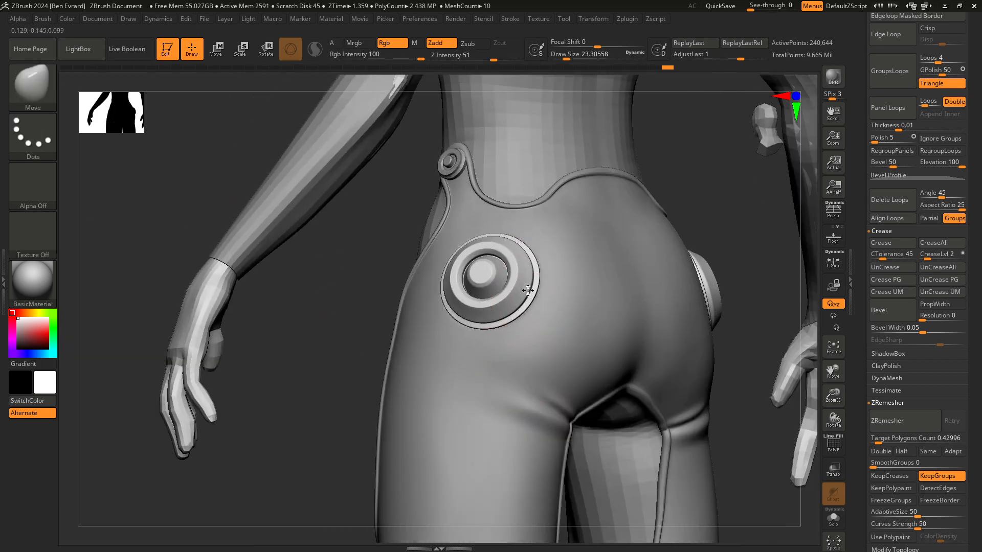
Step: Reduce the brush draw size to about 4.3 and inspect the connector's outer rim close up along the hip
key("space")
left_click_drag(528, 291, 520, 291)
mouse_move(530, 289)
right_mouse_down("ctrl")
mouse_move(557, 345)
mouse_move(533, 285)
right_mouse_up("ctrl")
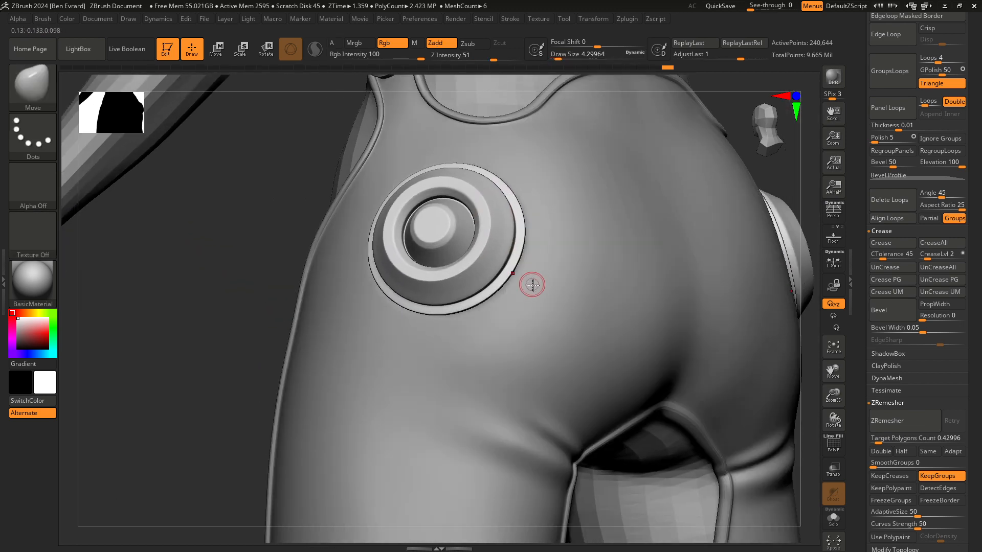
right_click_drag(572, 320, 563, 333, "ctrl")
right_click_drag(650, 463, 682, 360, "alt")
mouse_move(515, 183)
right_mouse_down("ctrl")
mouse_move(547, 208)
mouse_move(522, 342)
mouse_move(529, 354)
right_mouse_up("ctrl")
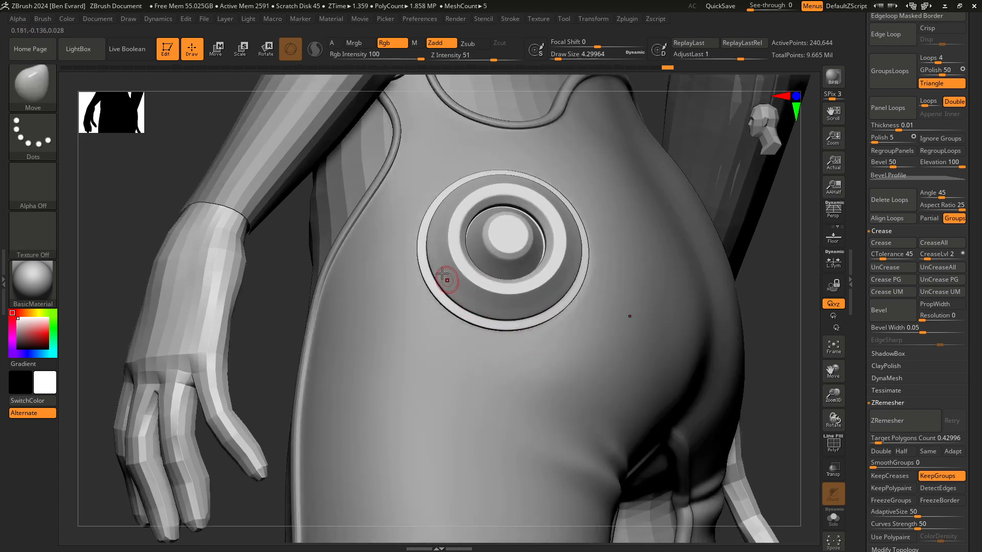
mouse_move(432, 289)
right_mouse_down("ctrl")
mouse_move(437, 263)
mouse_move(456, 275)
right_mouse_up("ctrl")
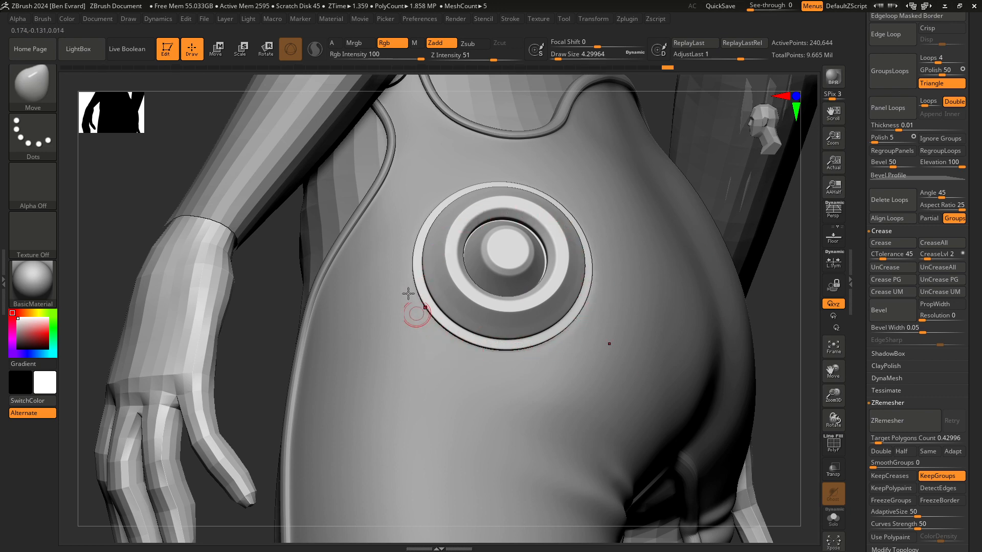
right_click_drag(490, 303, 498, 258, "ctrl")
Step: View the full character from several angles and turn on perspective to judge the leggings and hip connectors
right_click_drag(622, 285, 682, 309)
mouse_move(489, 324)
right_mouse_down("ctrl")
mouse_move(478, 295)
mouse_move(480, 361)
mouse_move(528, 388)
mouse_move(488, 386)
mouse_move(594, 394)
mouse_move(581, 387)
right_mouse_up("ctrl")
right_click_drag(641, 395, 487, 295)
mouse_move(492, 259)
right_mouse_down("alt")
mouse_move(504, 340)
mouse_move(475, 398)
mouse_move(476, 255)
right_mouse_up("alt")
mouse_move(574, 388)
right_mouse_down()
mouse_move(532, 390)
mouse_move(524, 331)
right_mouse_up()
mouse_move(524, 331)
right_mouse_down("ctrl")
mouse_move(519, 401)
mouse_move(553, 370)
mouse_move(568, 386)
right_mouse_up("ctrl")
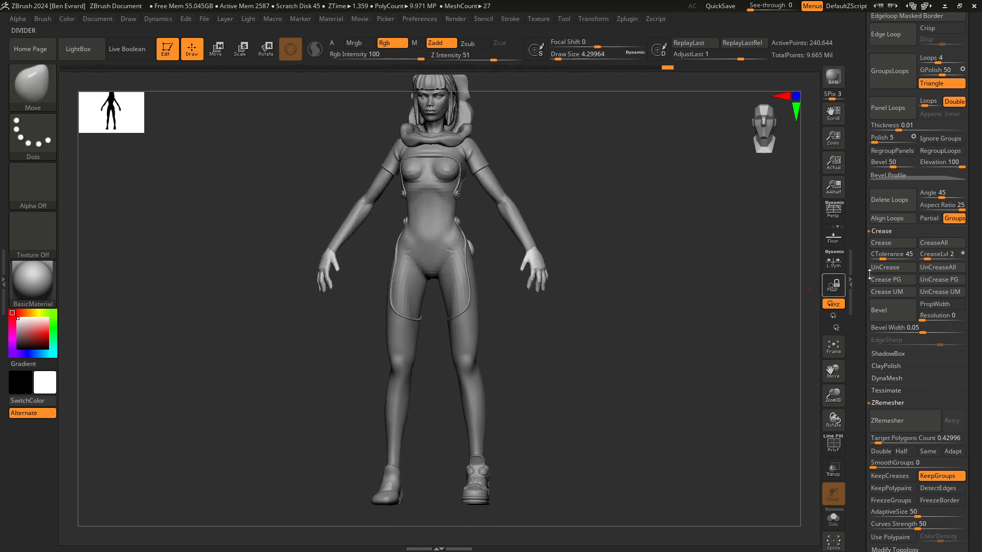
left_click(832, 212)
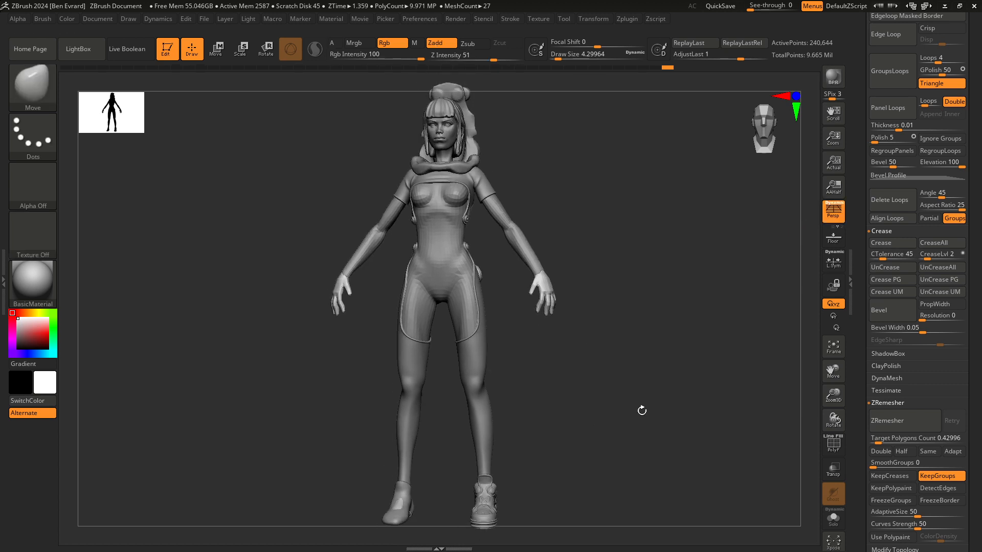
right_click_drag(566, 401, 545, 380)
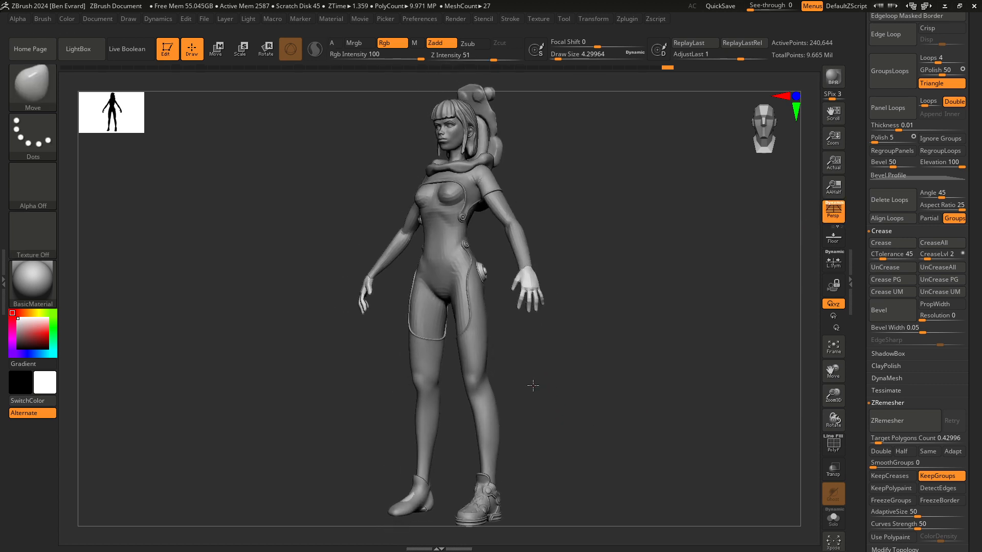